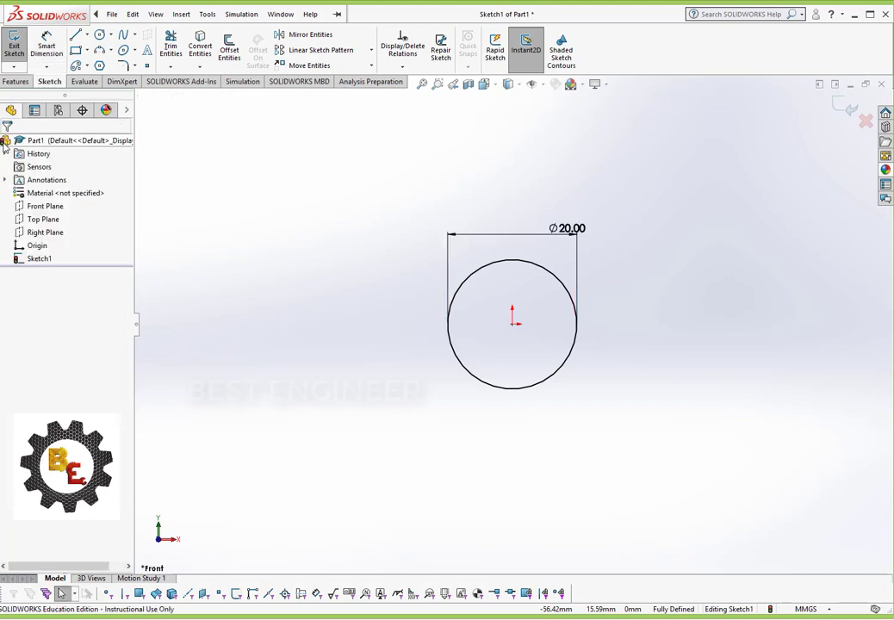
- Extrude the 20 mm circle sketch as a blind boss 10 mm deep
left_click(15, 81)
left_click(21, 50)
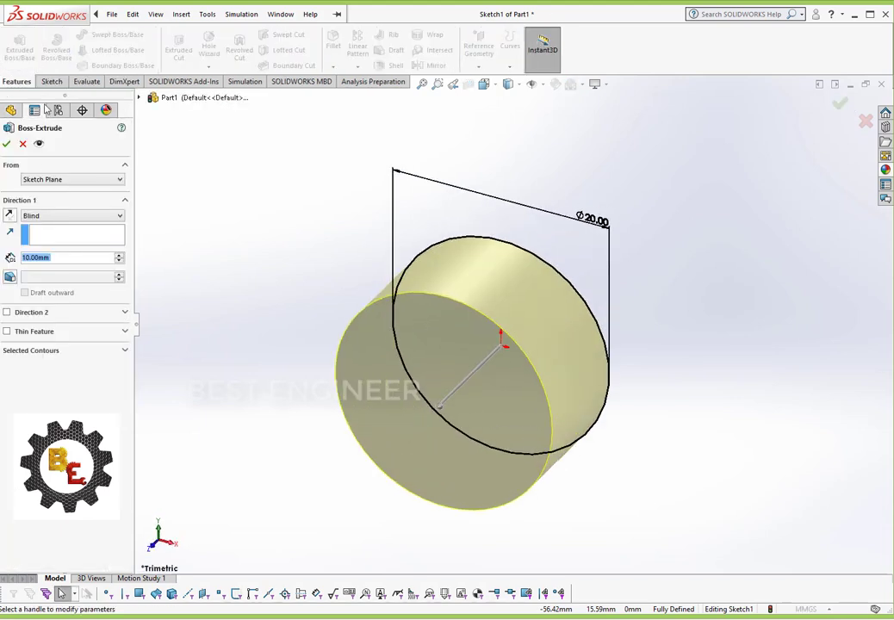
left_click(7, 144)
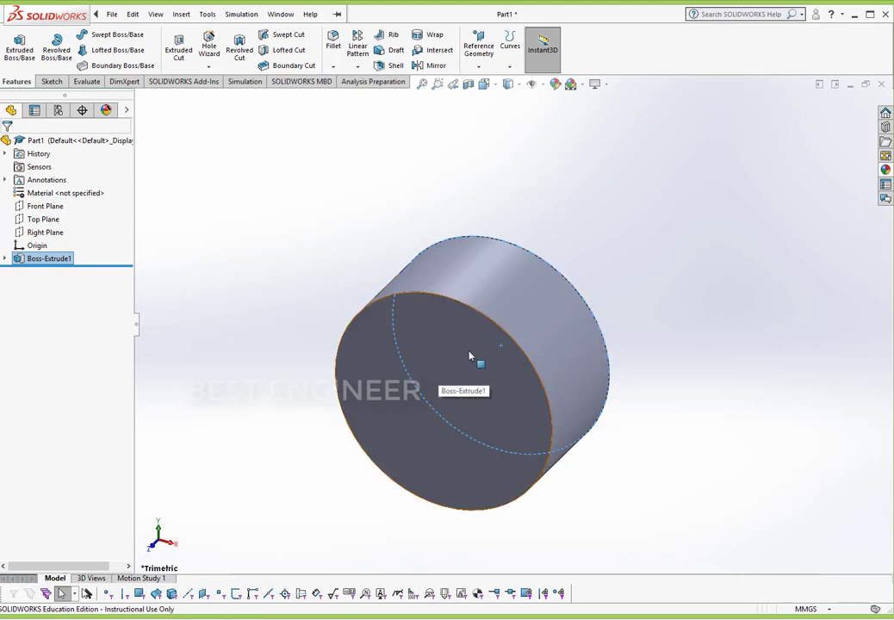
- Sketch a circle of 10 mm radius on the cylinder's front face, centred on the origin and matching the face's edge
left_click(469, 355)
left_click(575, 320)
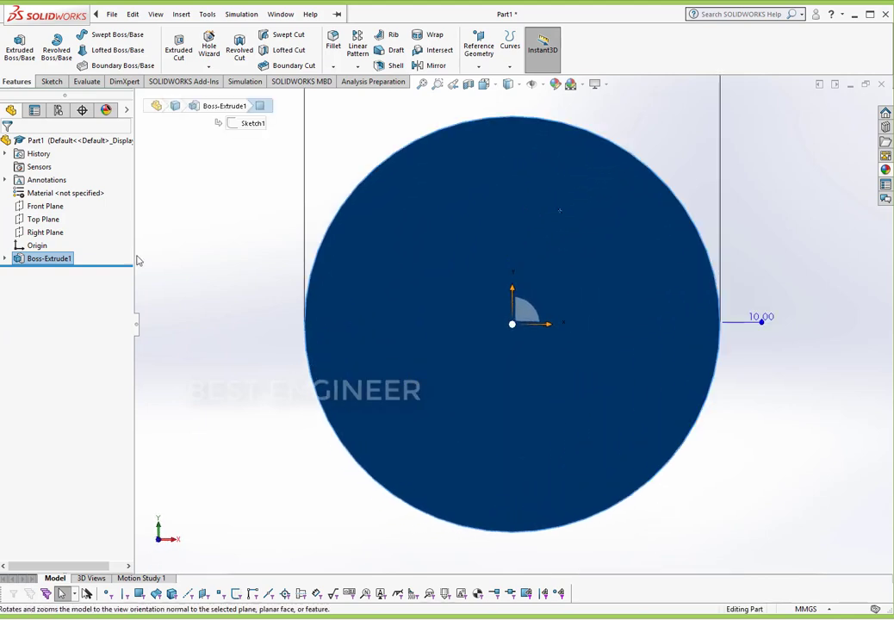
left_click(51, 81)
left_click(99, 35)
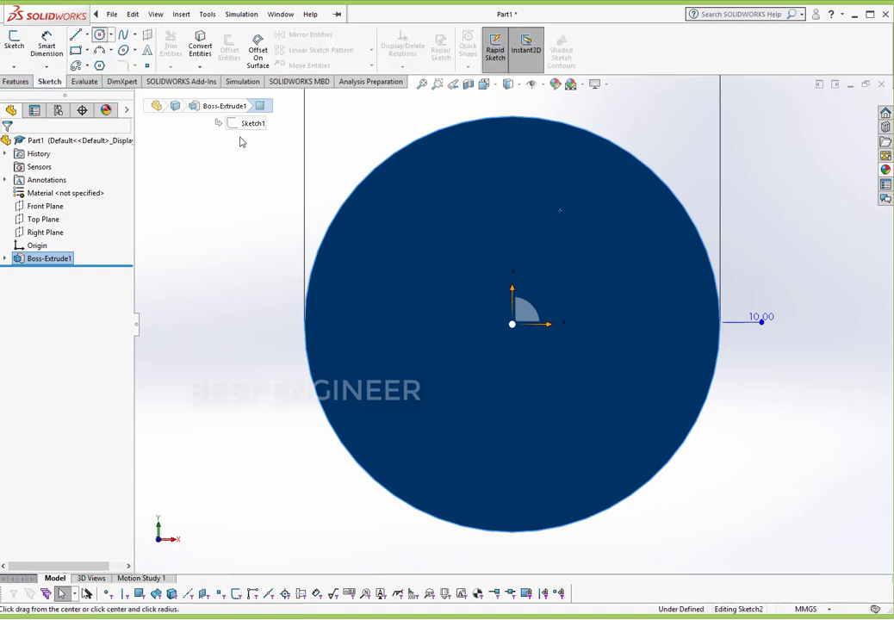
left_click(512, 325)
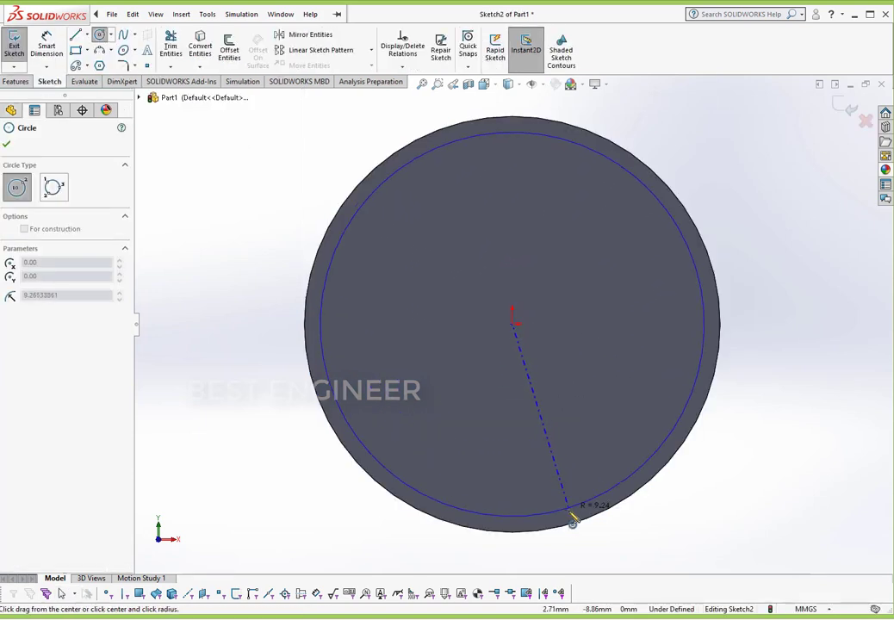
left_click(573, 539)
- Start a constant-pitch helix from the circle, defined by pitch and revolution, and reverse its direction to run along the cylinder
scroll(757, 310, "up", 3)
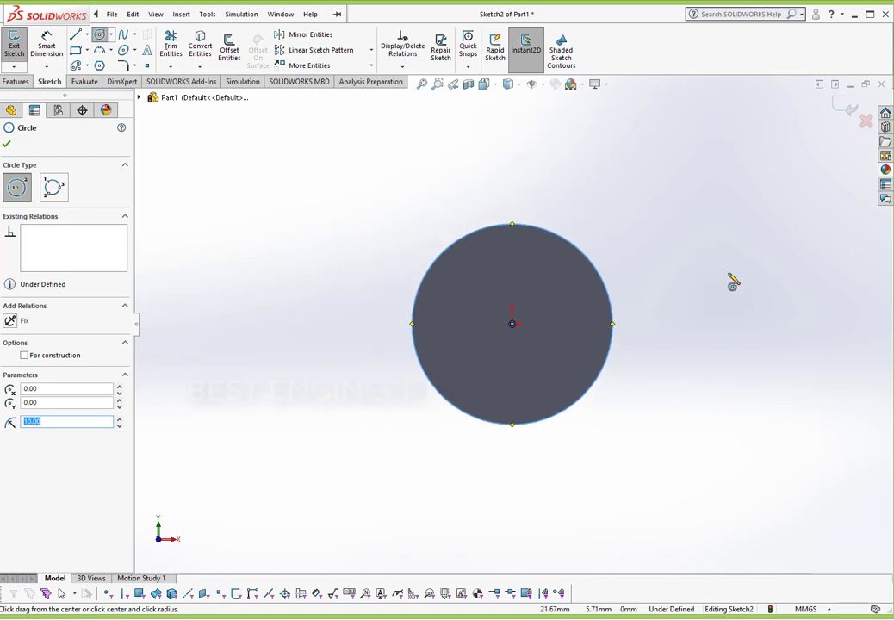
middle_click_drag(732, 282, 685, 382)
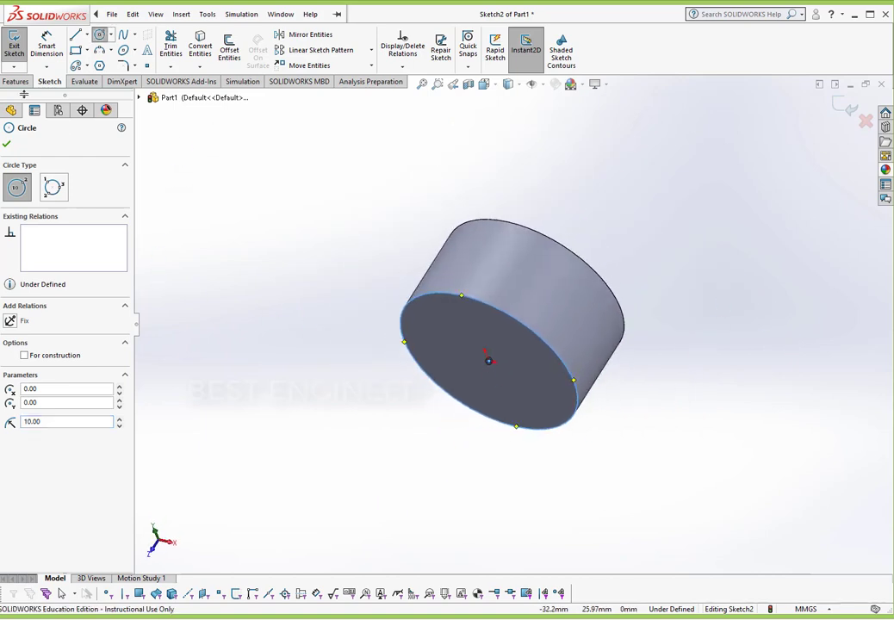
left_click(17, 82)
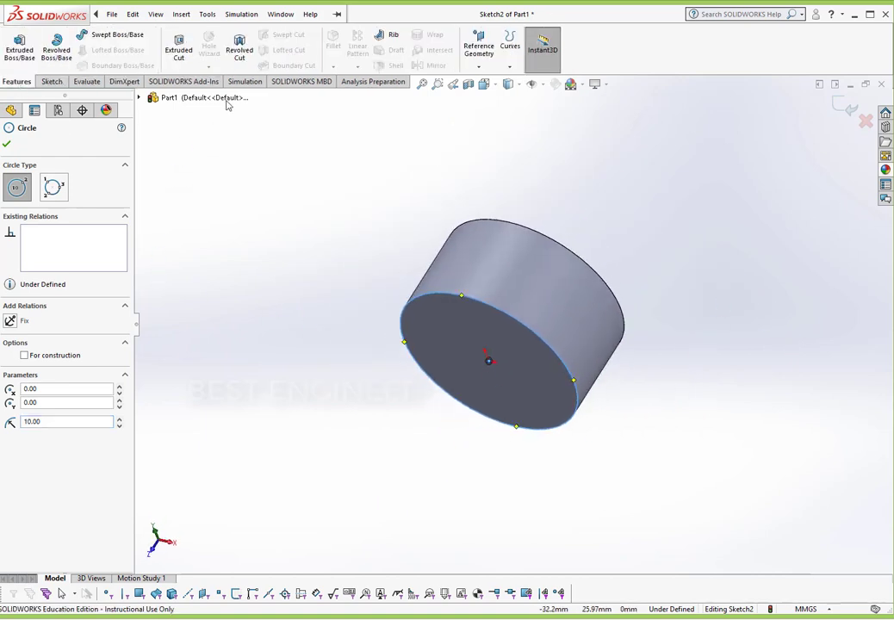
left_click(510, 73)
left_click(522, 96)
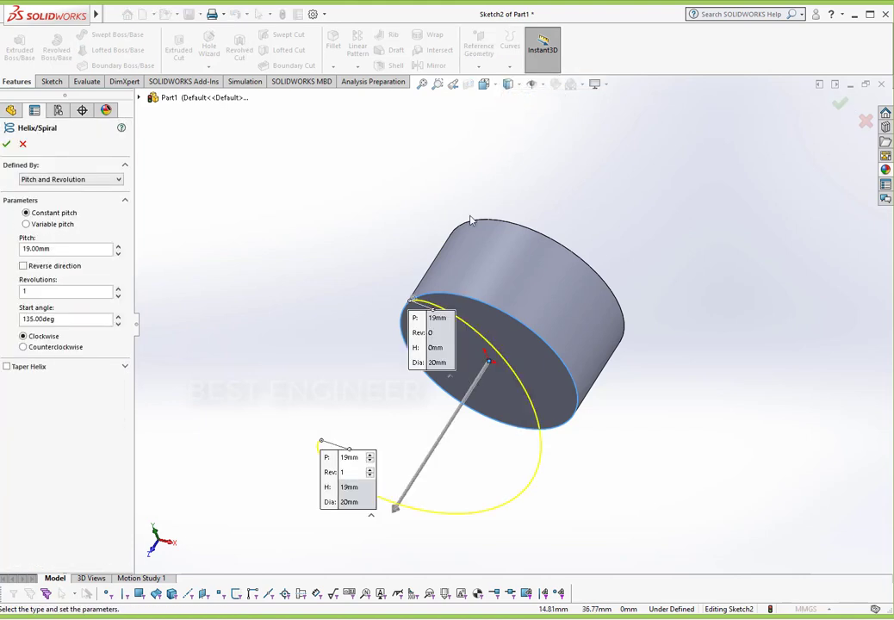
middle_click_drag(314, 270, 347, 311)
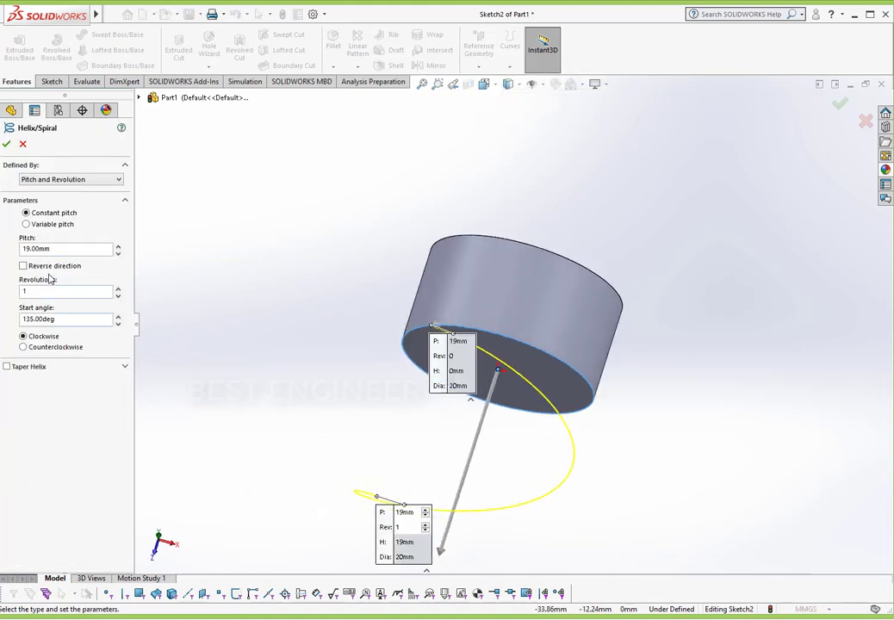
left_click(24, 266)
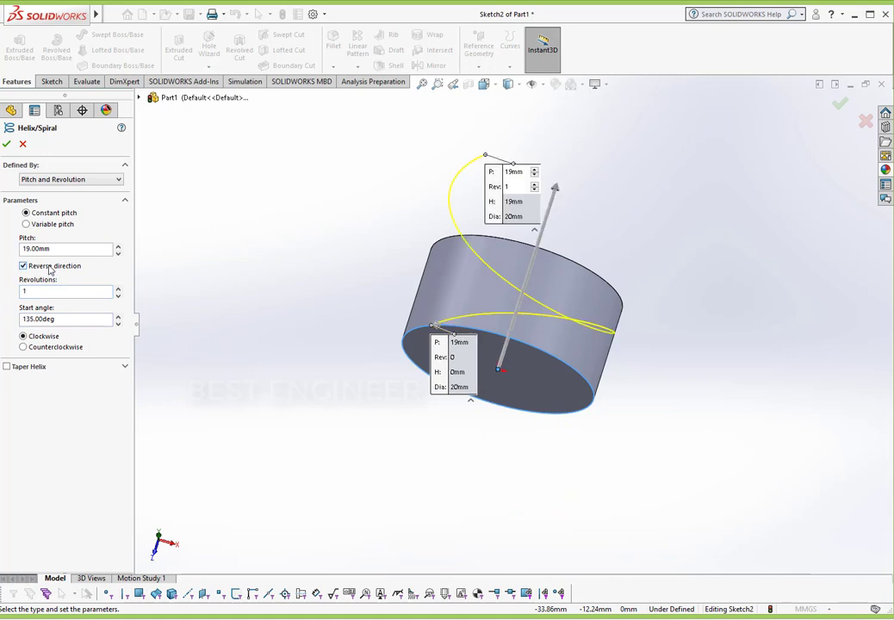
- Set the helix to 0.5 revolutions with a 79 mm pitch
left_click(118, 297)
left_click(118, 297)
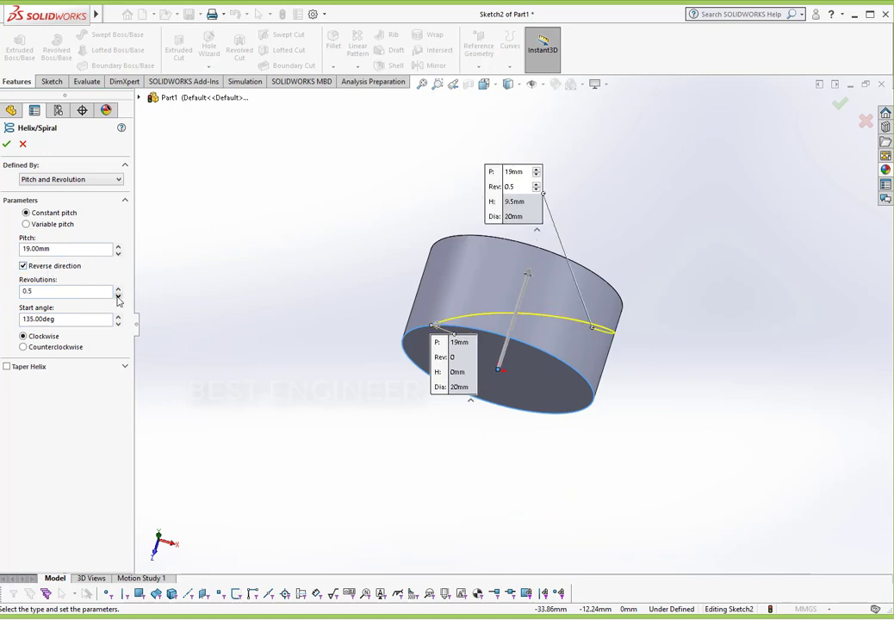
left_click(118, 247)
left_click(118, 246)
left_click(118, 246)
left_click(118, 247)
left_click(118, 246)
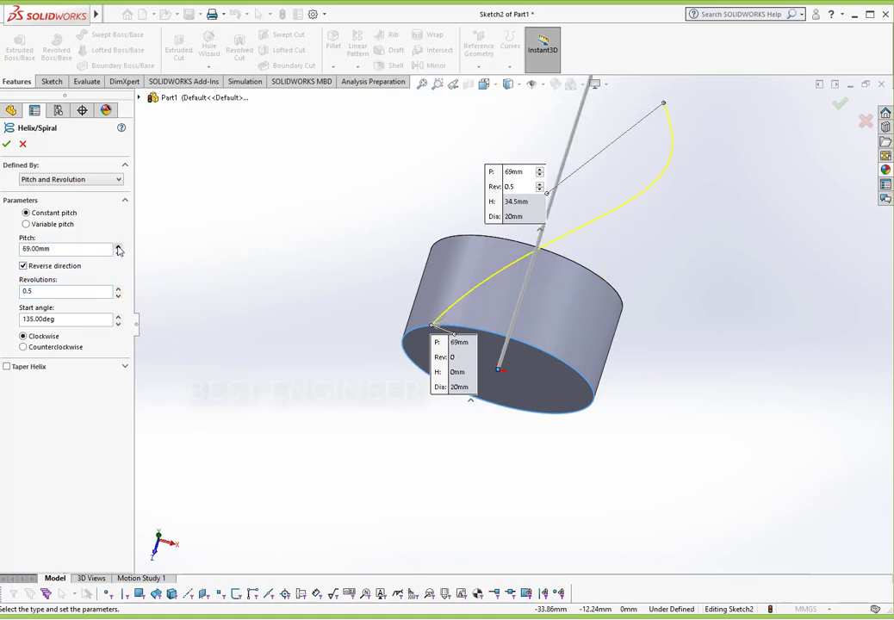
left_click(118, 247)
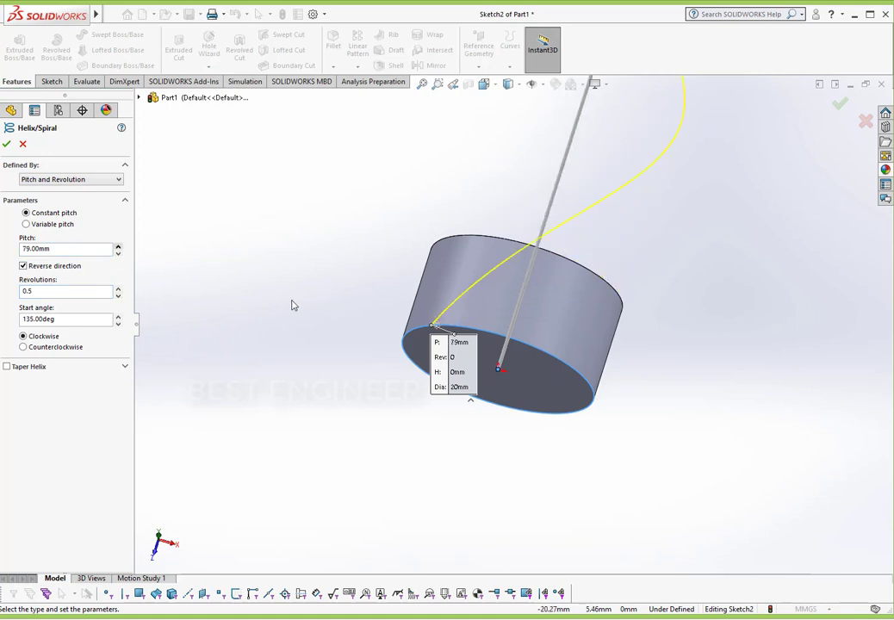
- Set the helix to 0.125 revolutions with an 80 mm pitch
middle_click_drag(292, 305, 322, 368)
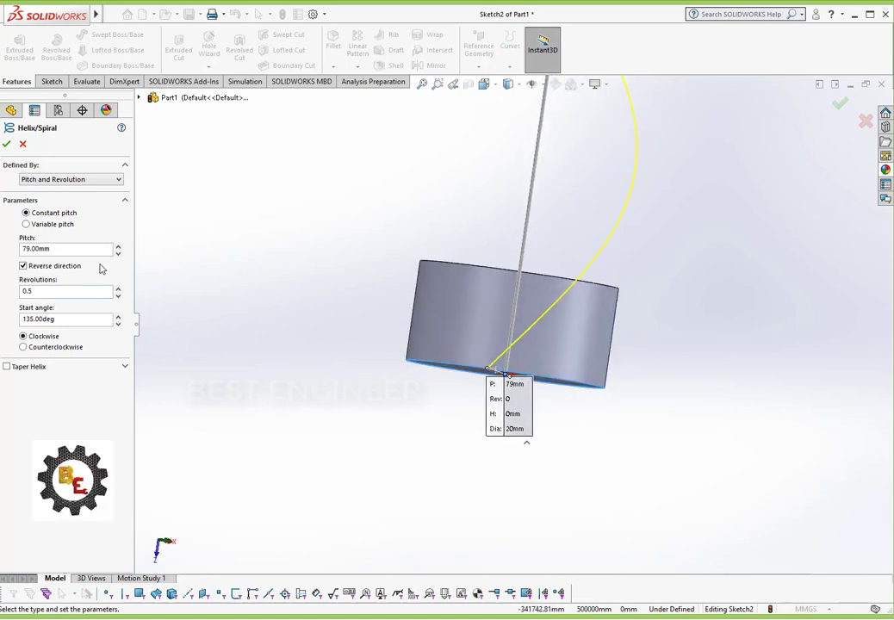
left_click(118, 298)
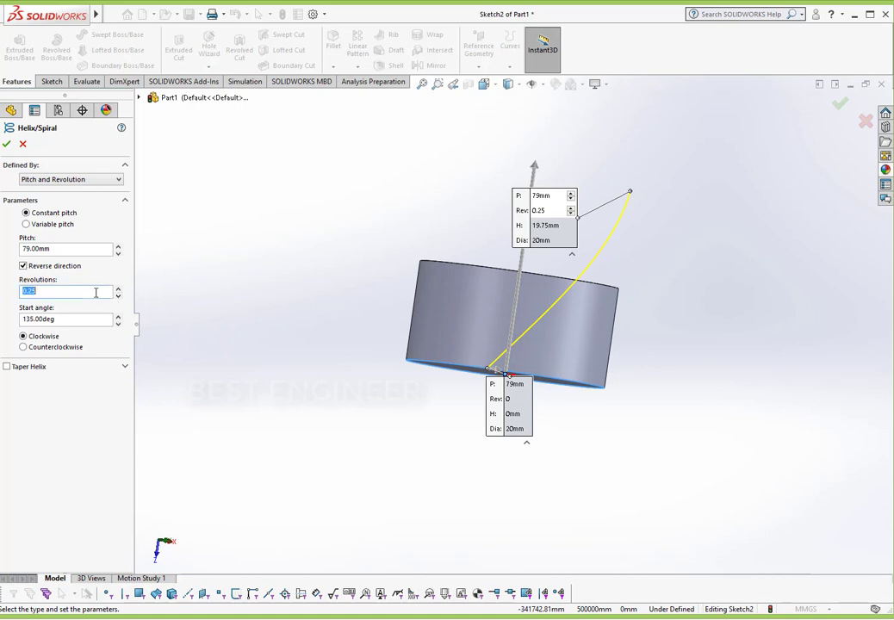
key("Return")
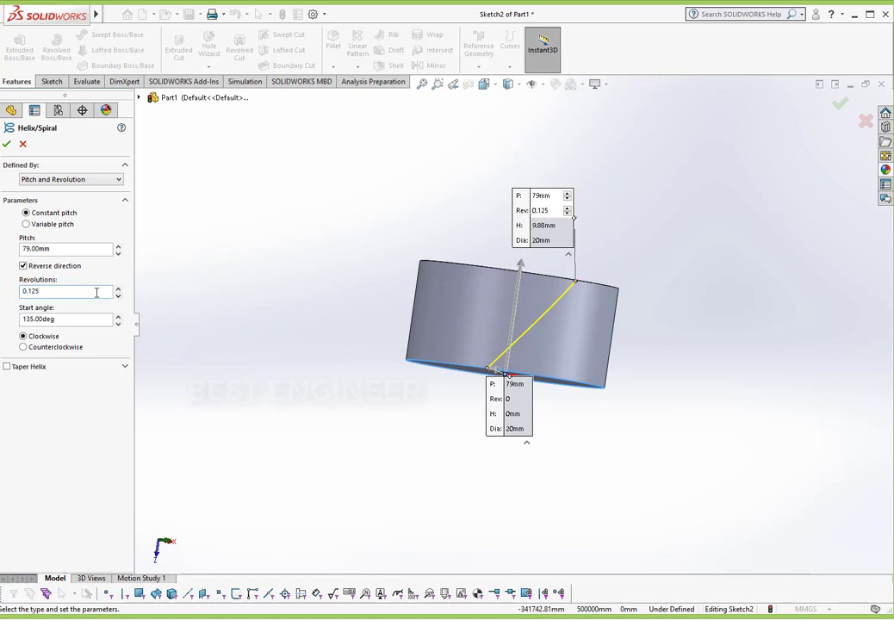
middle_click_drag(666, 364, 641, 360)
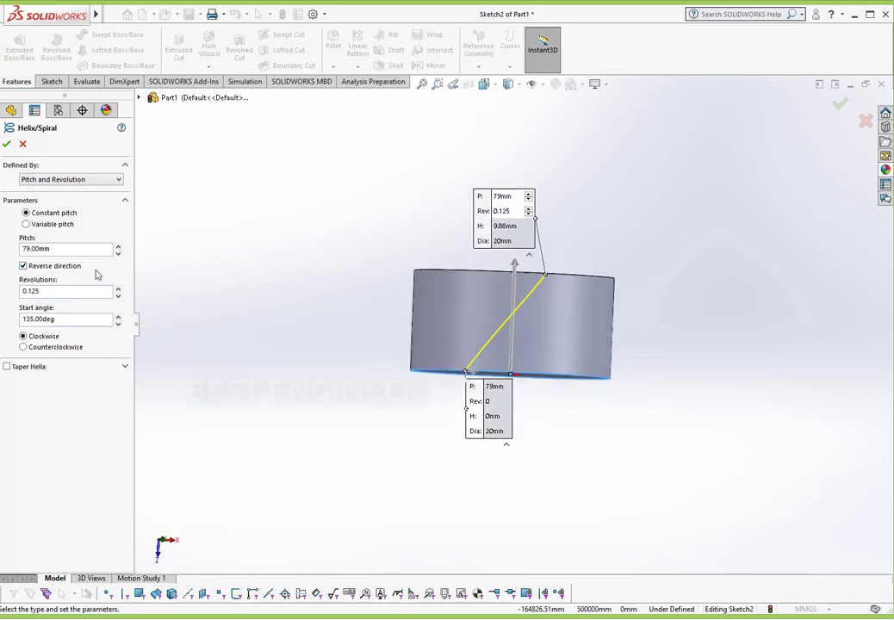
left_click(118, 246)
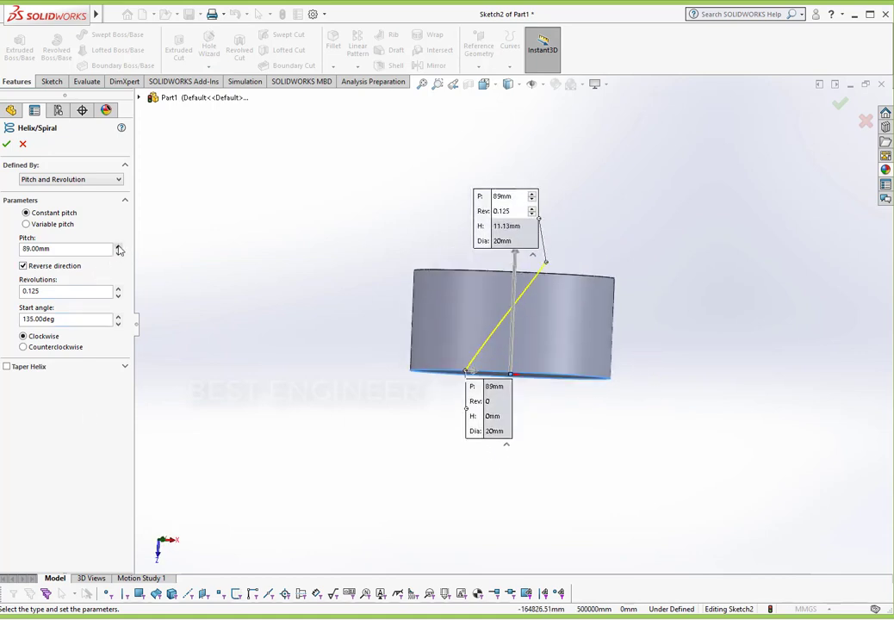
left_click(118, 252)
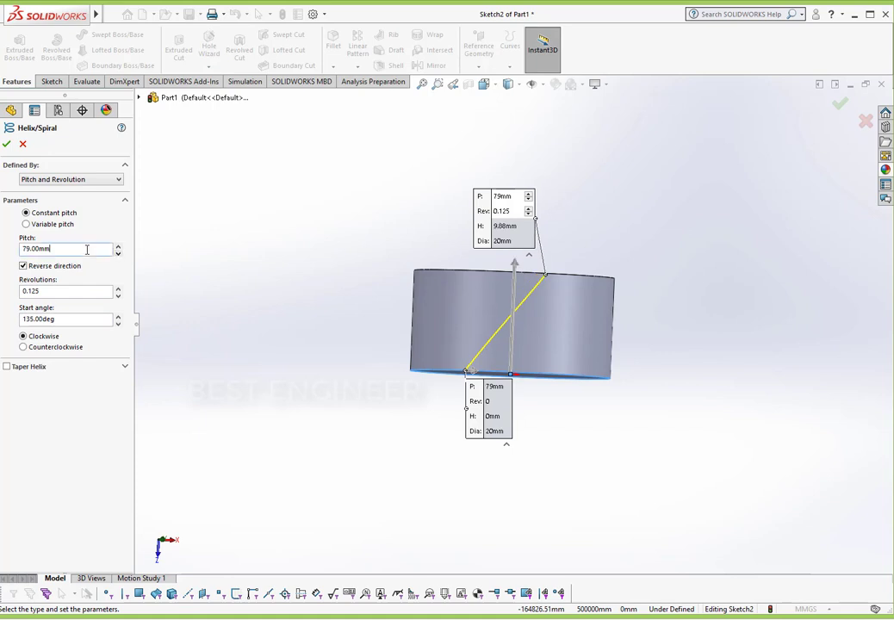
key("Return")
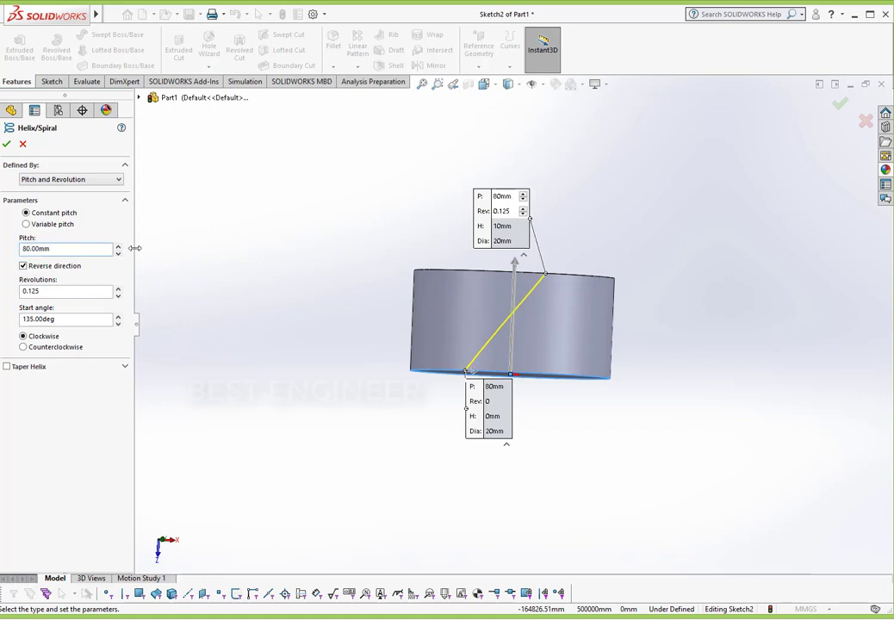
- Set the helix's start angle to 0 degrees
type("0")
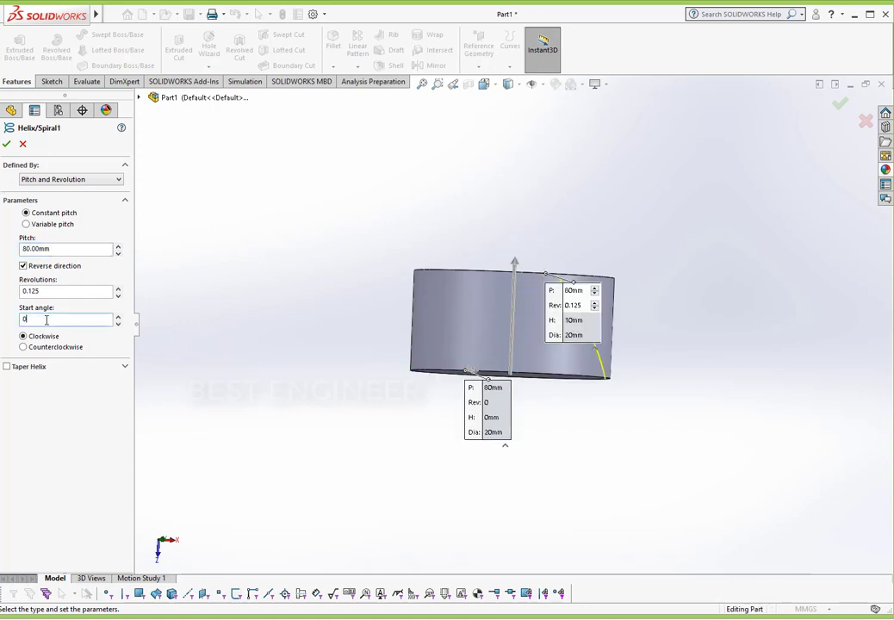
key("Return")
middle_click_drag(670, 372, 533, 397)
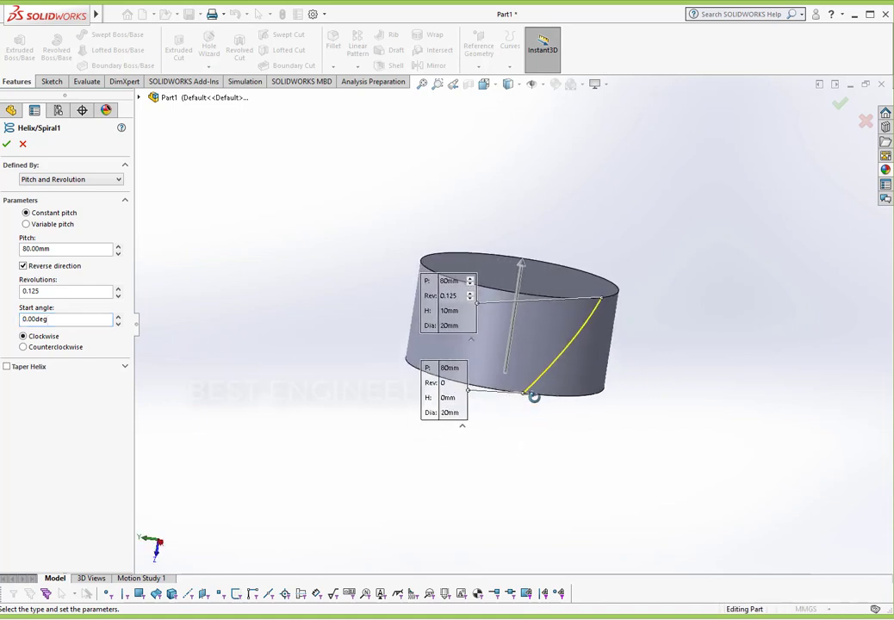
- Show the reference planes and accept the helix
left_click(543, 86)
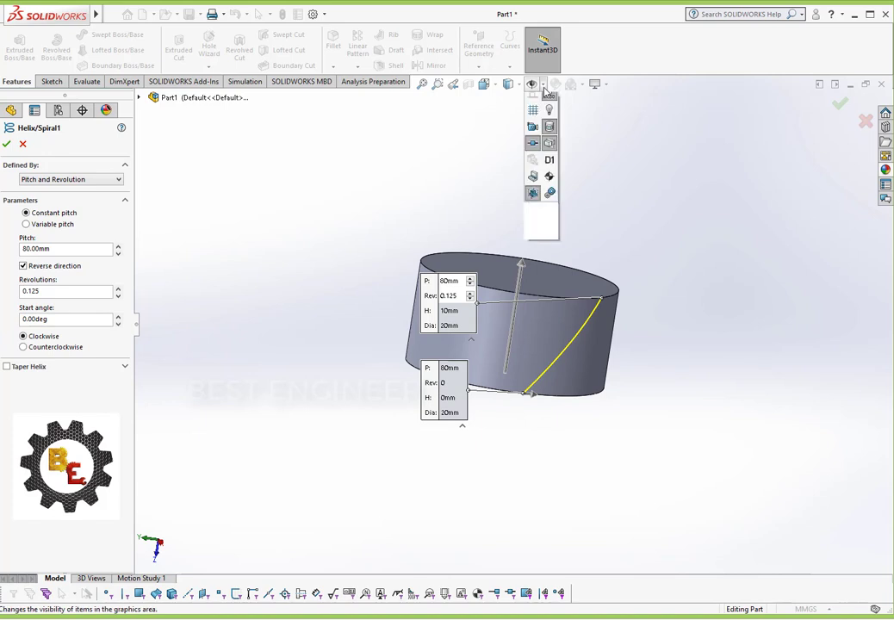
left_click(551, 102)
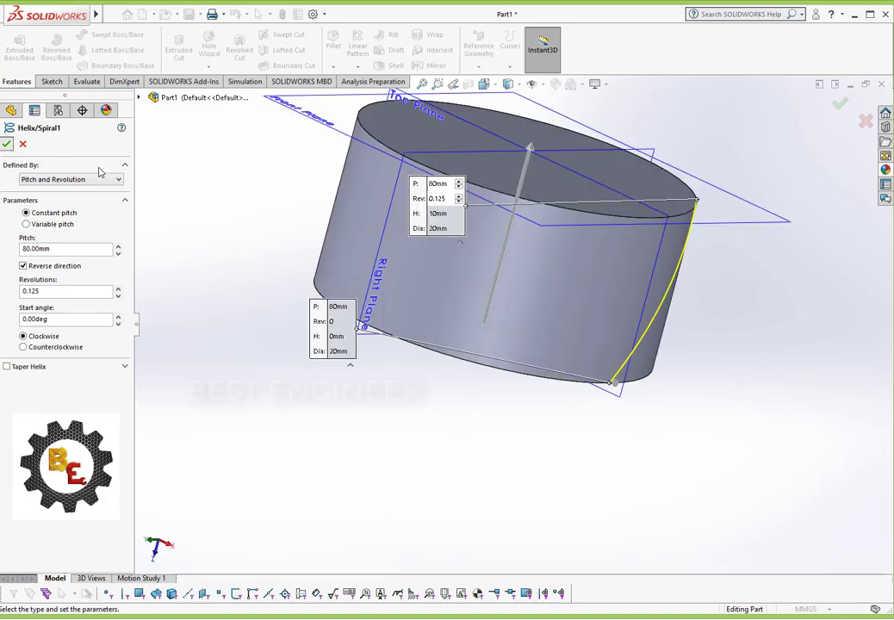
left_click(7, 144)
- Sketch a triangle on the Top Plane, centred on the helix's start point with corners about 1.07 mm from centre, and make its outer side vertical
left_click(647, 293)
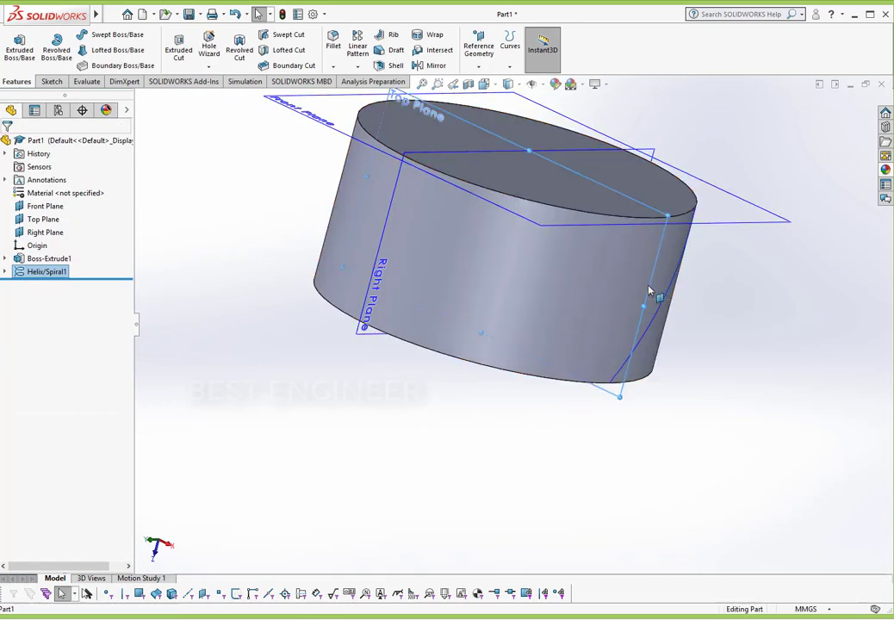
left_click(758, 254)
scroll(756, 483, "down", 3)
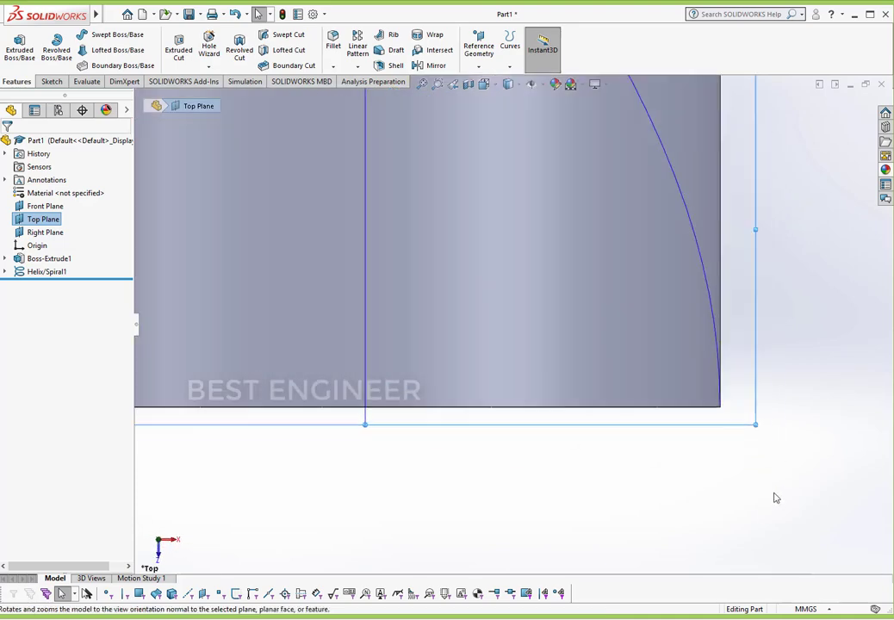
left_click(51, 81)
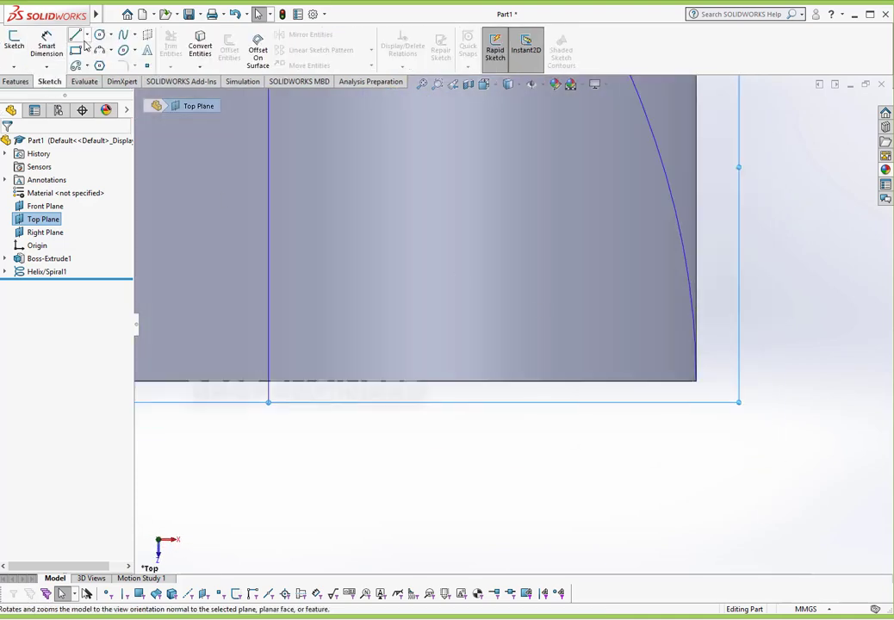
left_click(100, 67)
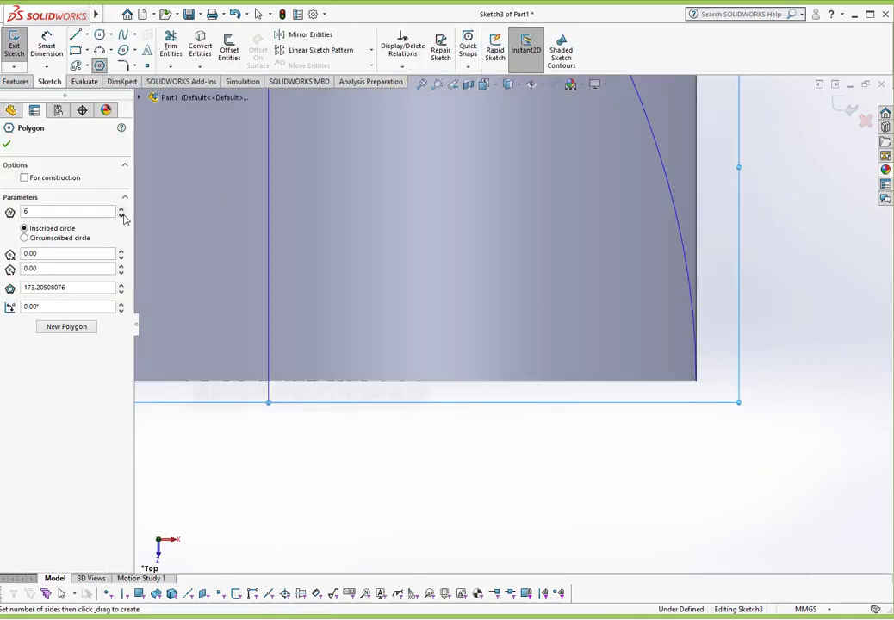
left_click(697, 382)
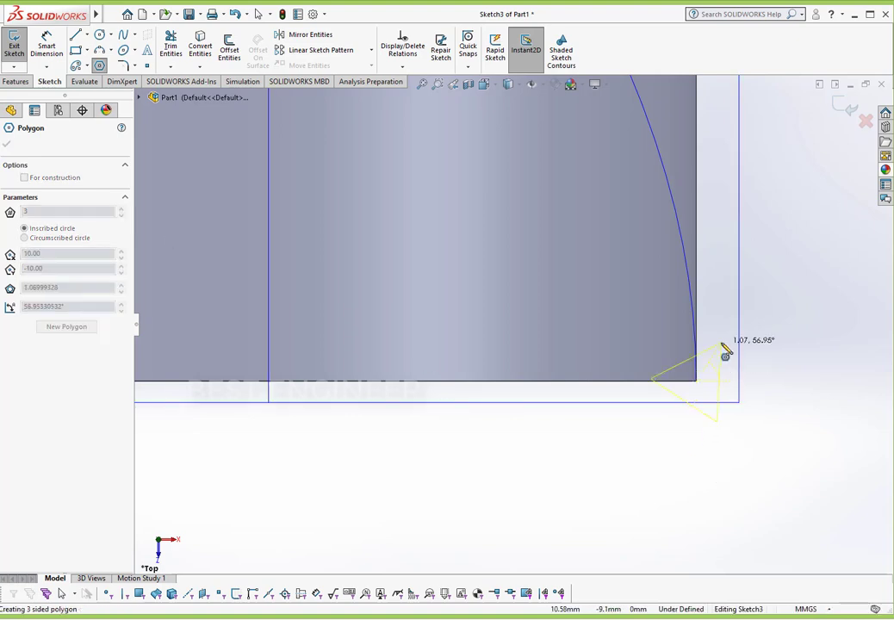
left_click(722, 345)
left_click(7, 144)
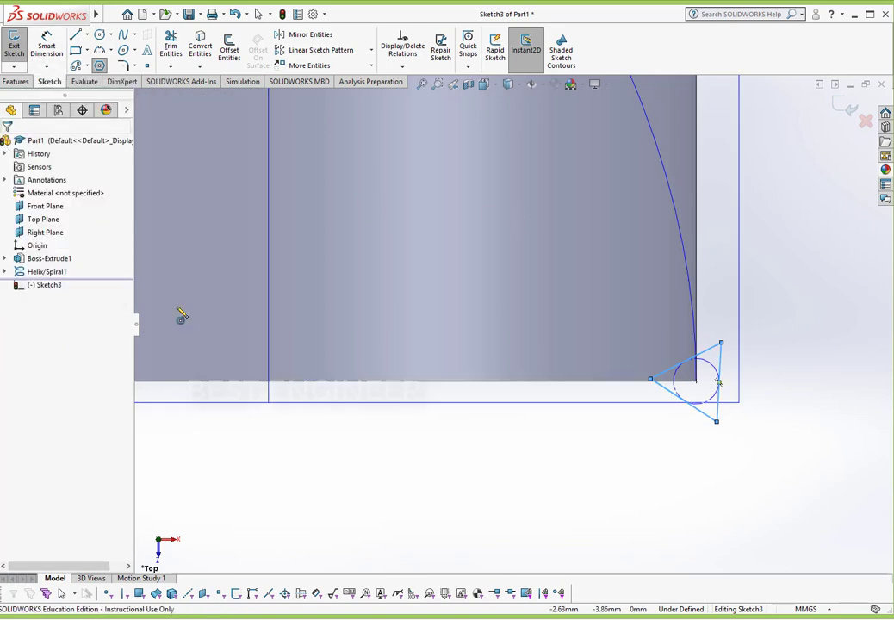
key("Escape")
left_click(722, 416)
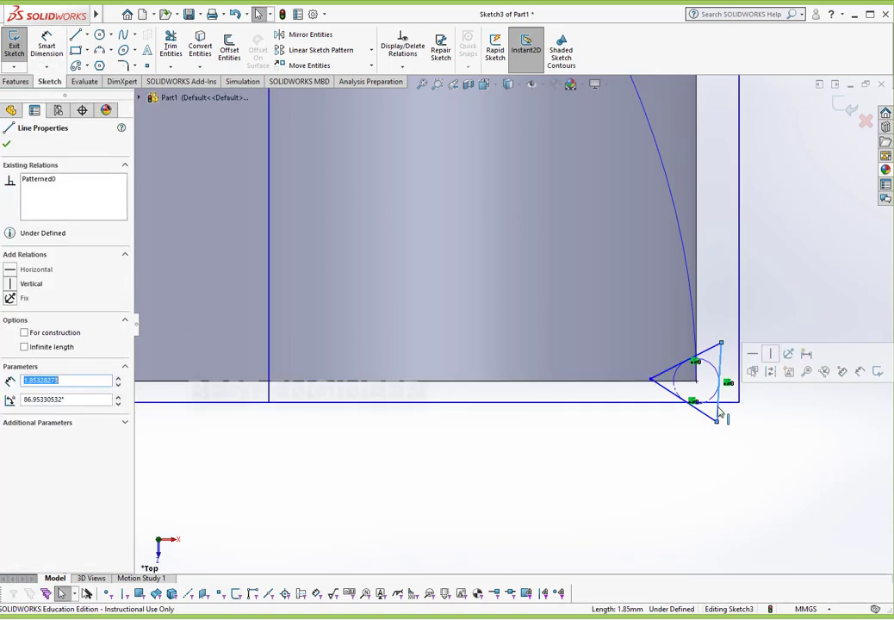
left_click(765, 360)
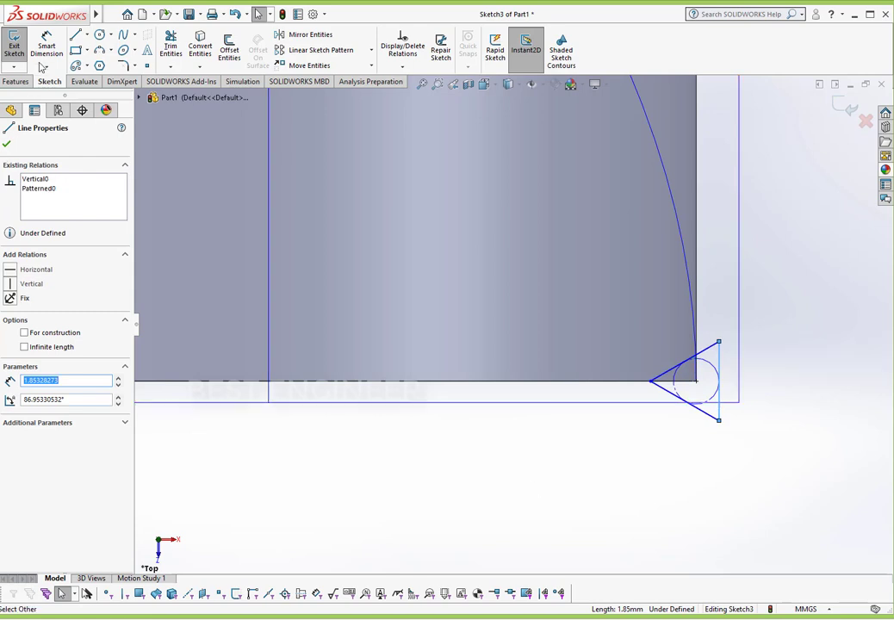
- Dimension the triangle's inner corner 0.5 mm from its centre at the helix start and exit the sketch
left_click(43, 57)
scroll(719, 417, "down", 3)
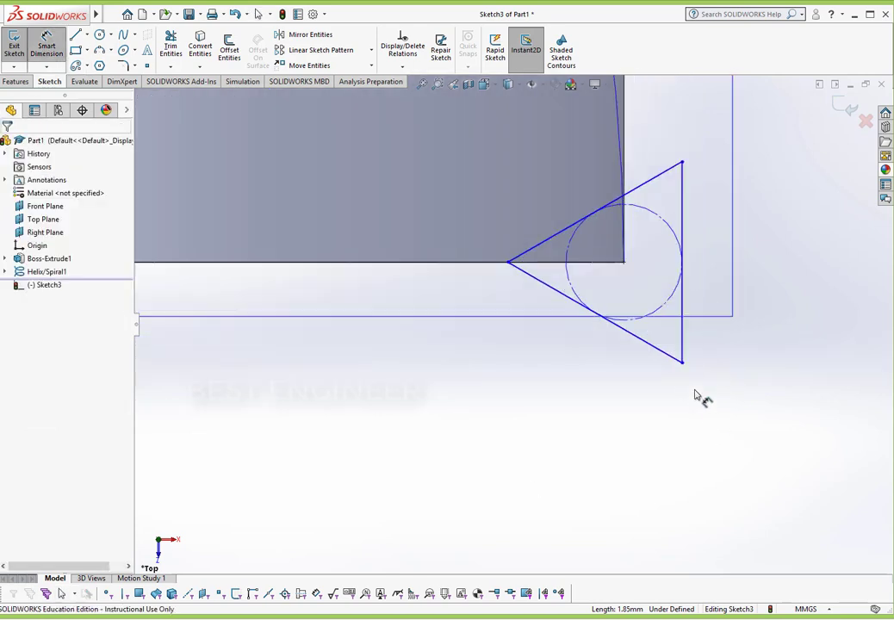
left_click(625, 263)
left_click(509, 263)
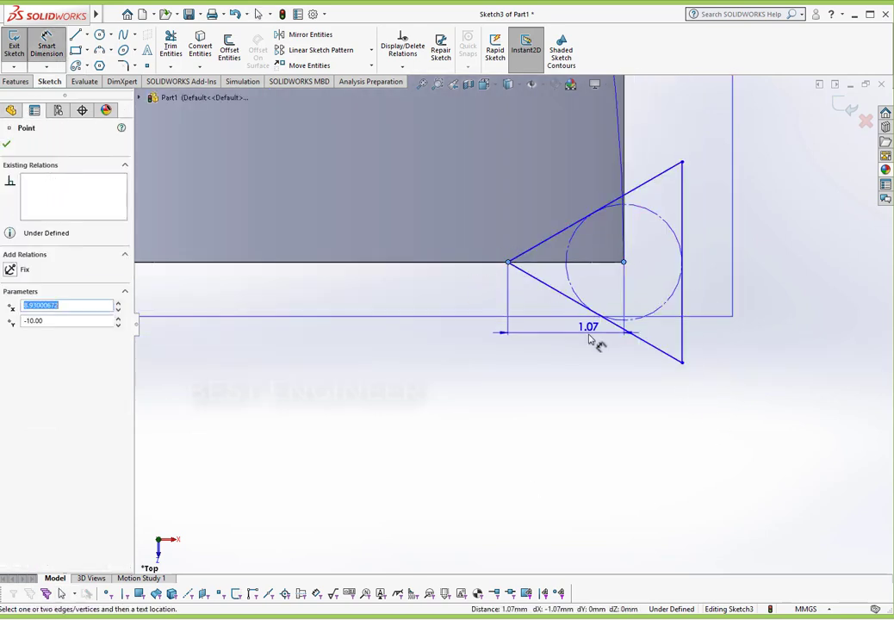
left_click(577, 349)
type("0.5")
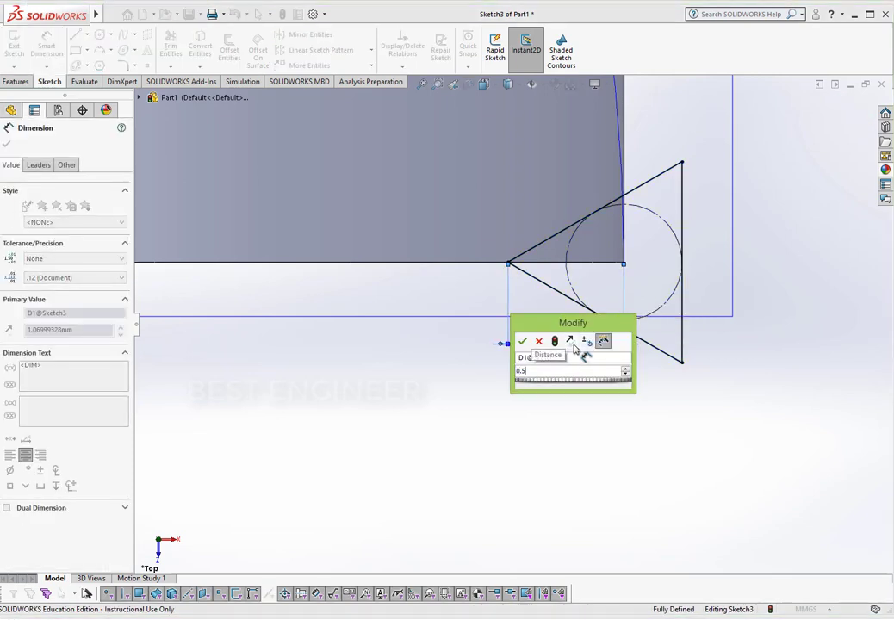
key("Return")
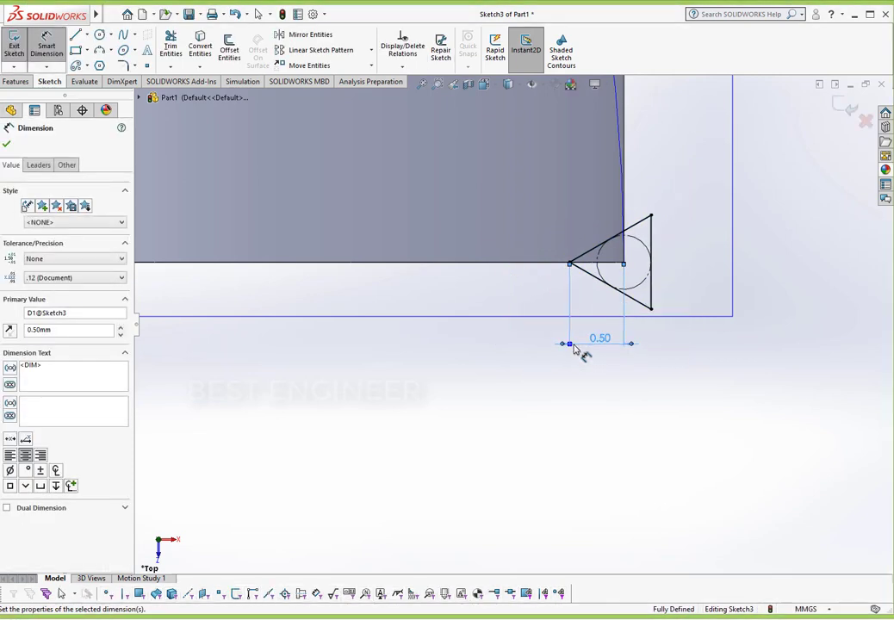
left_click(7, 147)
scroll(487, 379, "up", 5)
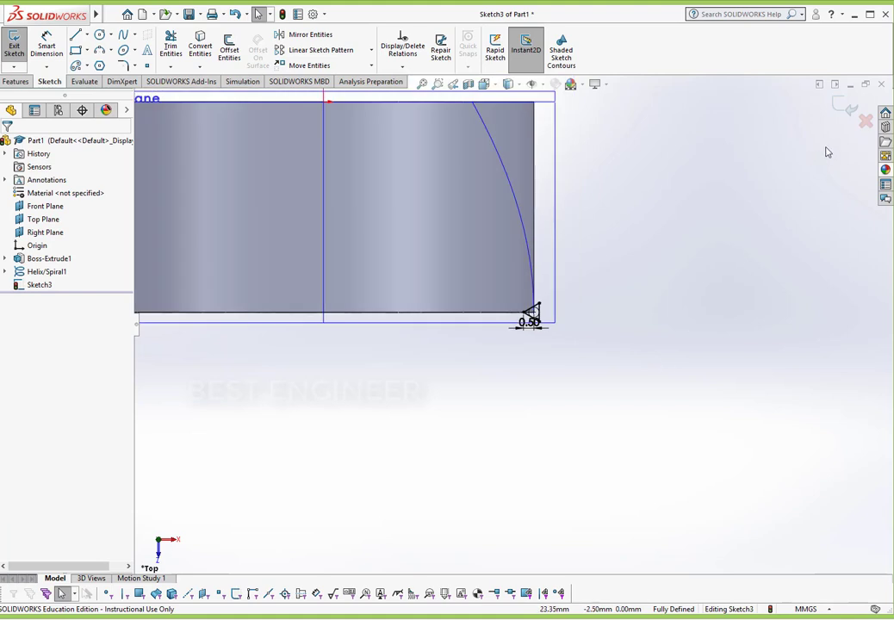
left_click(843, 108)
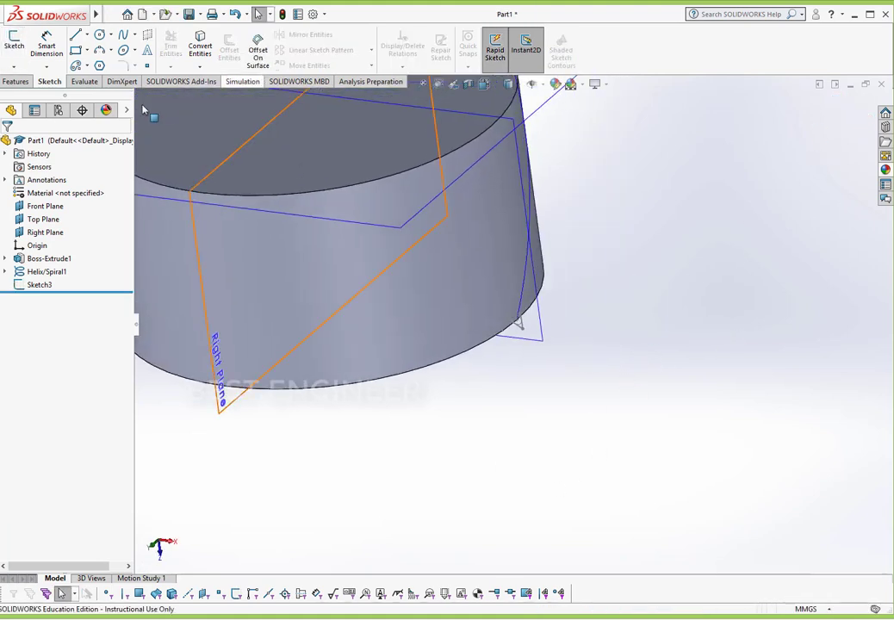
- Create a swept cut in the cylinder using the triangle sketch as profile and the helix as path
left_click(15, 81)
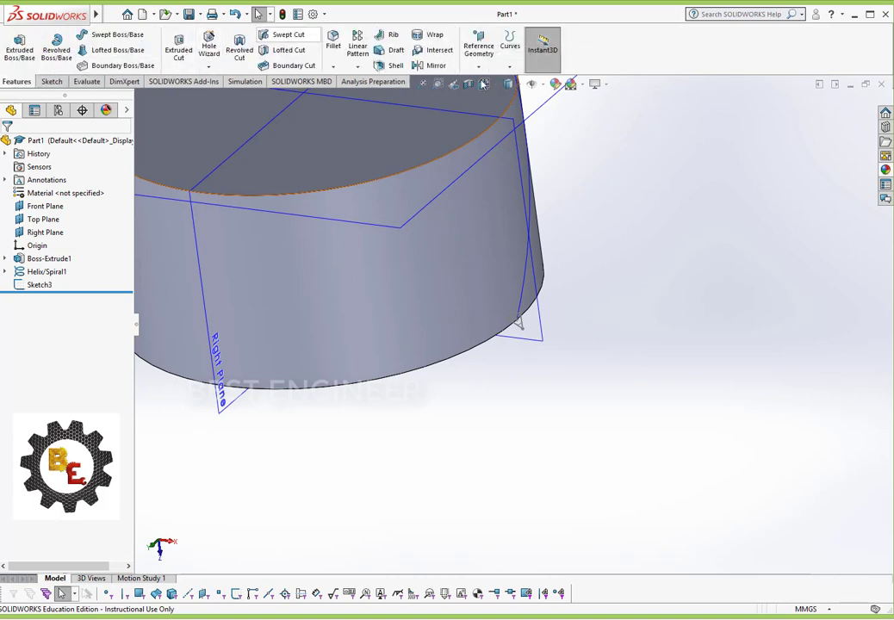
left_click(422, 84)
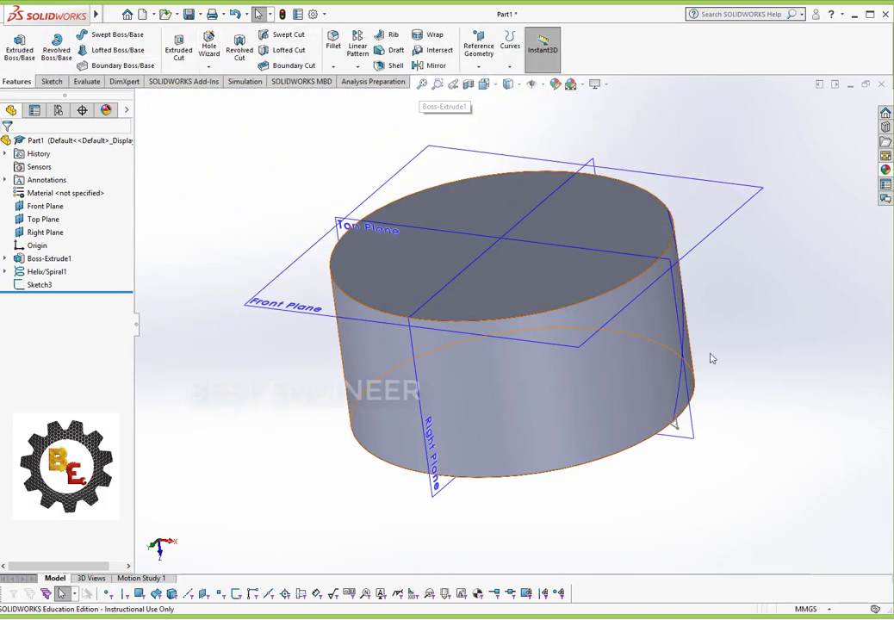
left_click(284, 34)
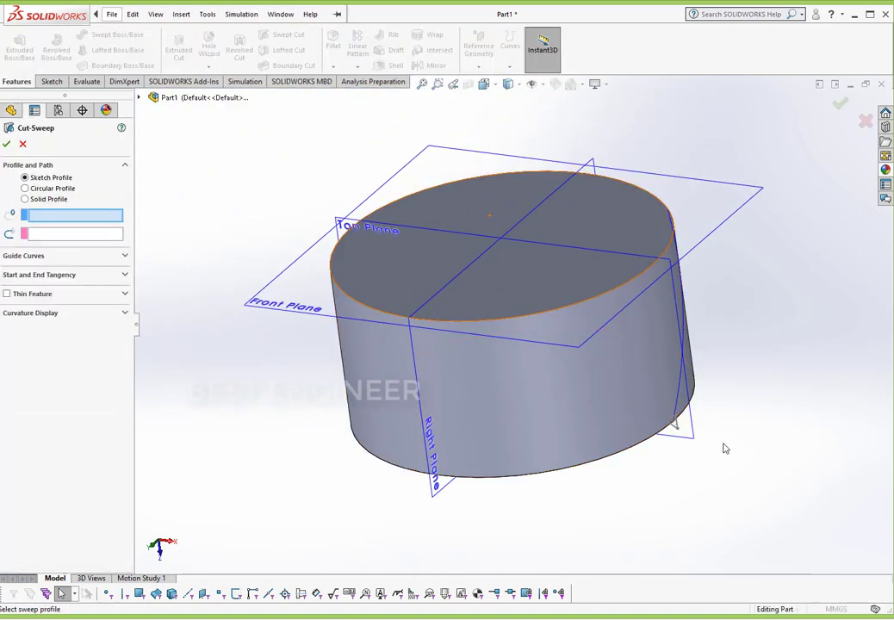
scroll(671, 430, "down", 5)
scroll(671, 430, "down", 2)
left_click(626, 325)
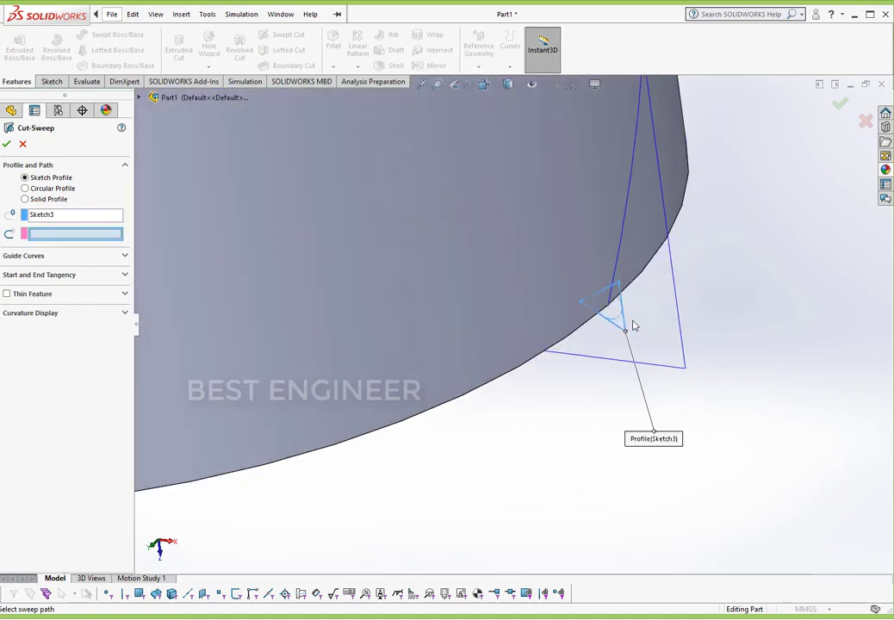
scroll(593, 224, "up", 3)
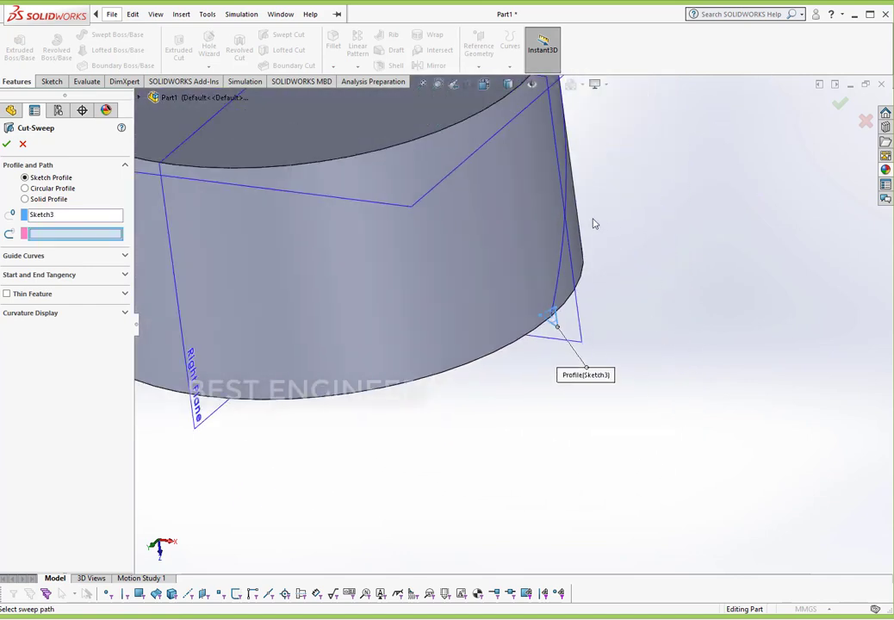
left_click(561, 265)
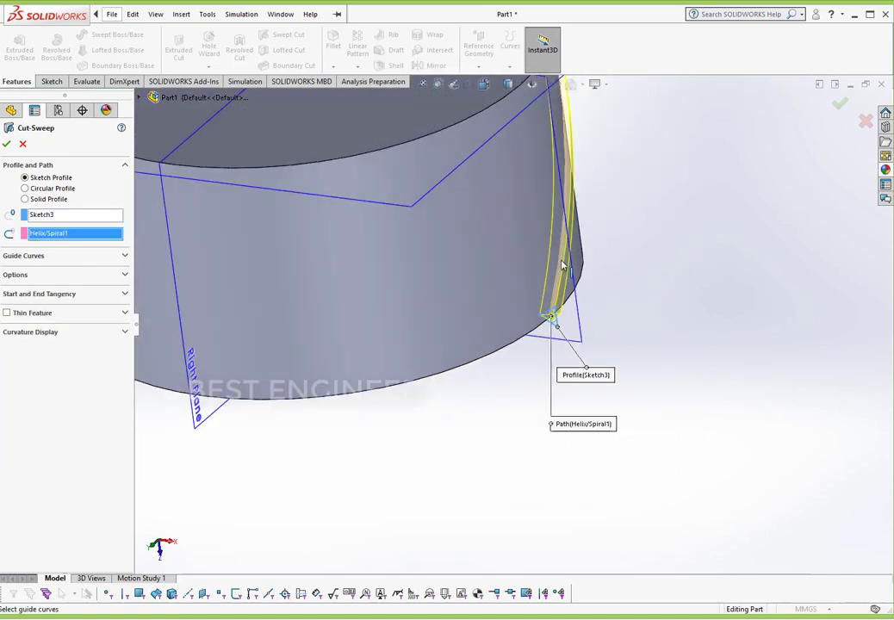
left_click(7, 145)
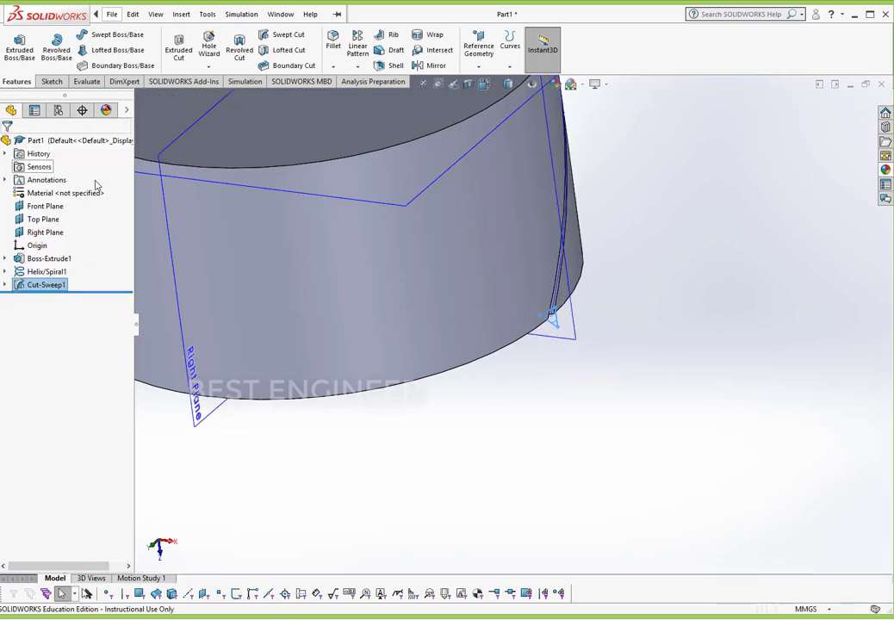
- Sketch a circle of 10 mm radius, centred on the origin, on the cylinder's end face at the Front Plane
scroll(565, 339, "up", 5)
middle_click_drag(564, 339, 439, 350)
scroll(276, 309, "down", 5)
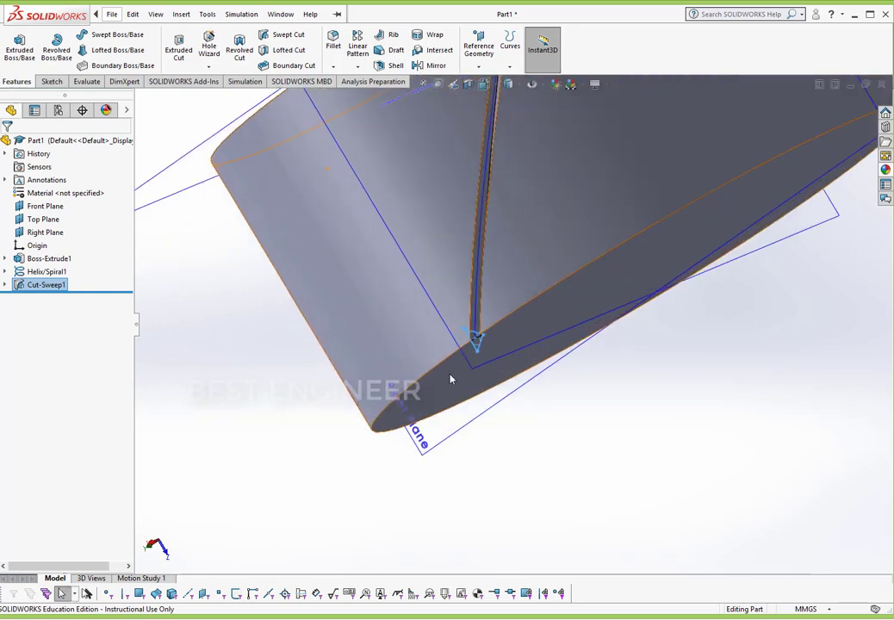
scroll(456, 382, "up", 4)
middle_click_drag(470, 387, 653, 233)
scroll(553, 241, "up", 3)
scroll(435, 423, "down", 6)
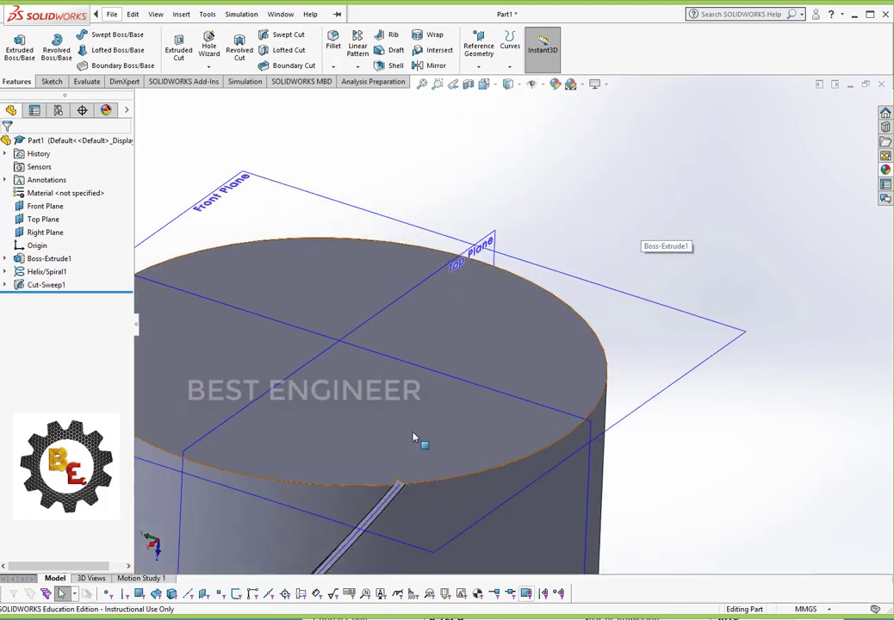
left_click(414, 438)
left_click(515, 401)
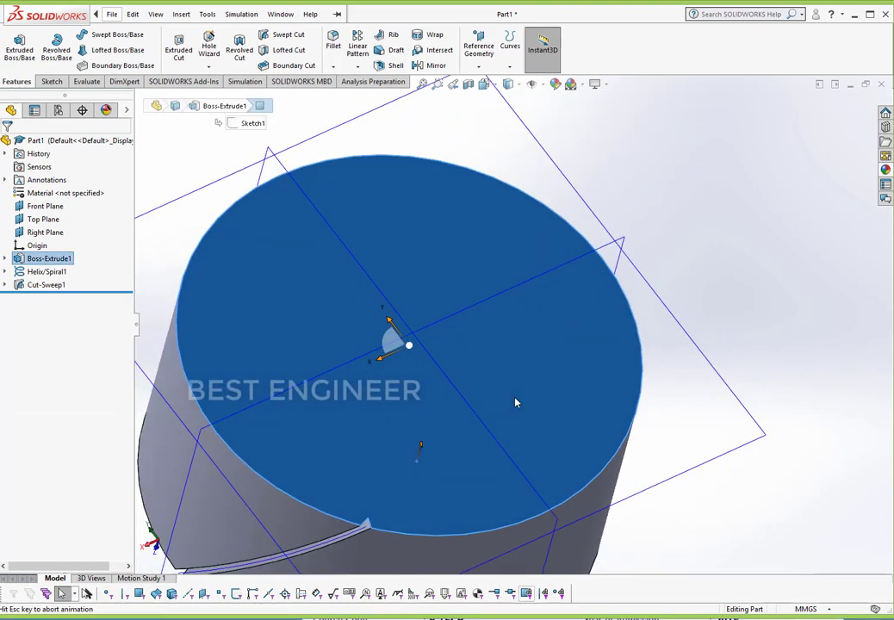
left_click(52, 80)
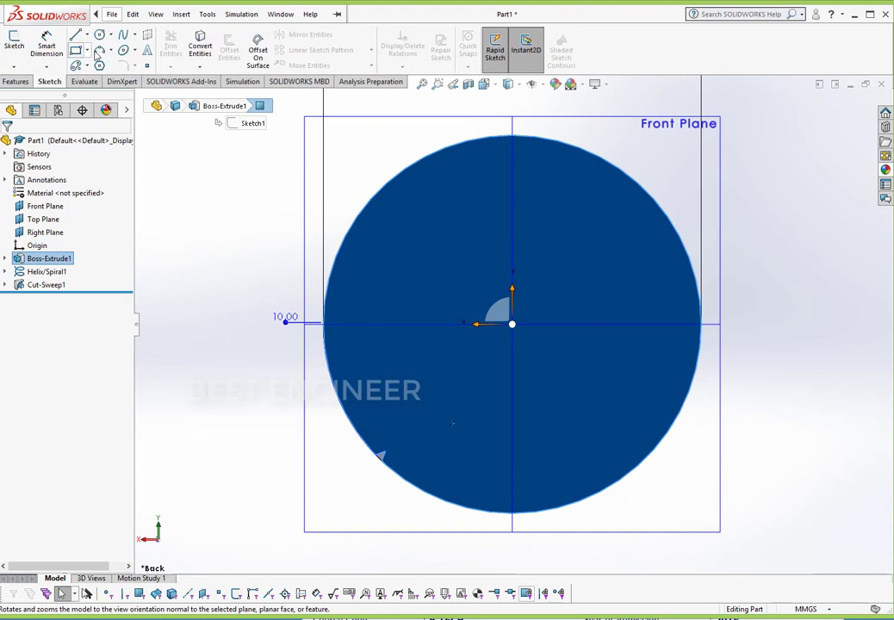
left_click(100, 37)
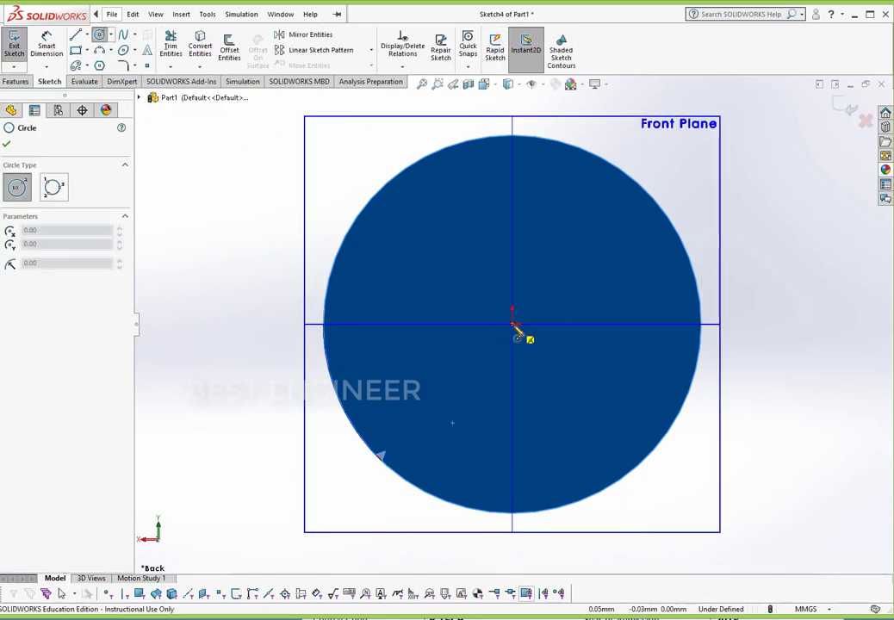
left_click(512, 324)
left_click(611, 490)
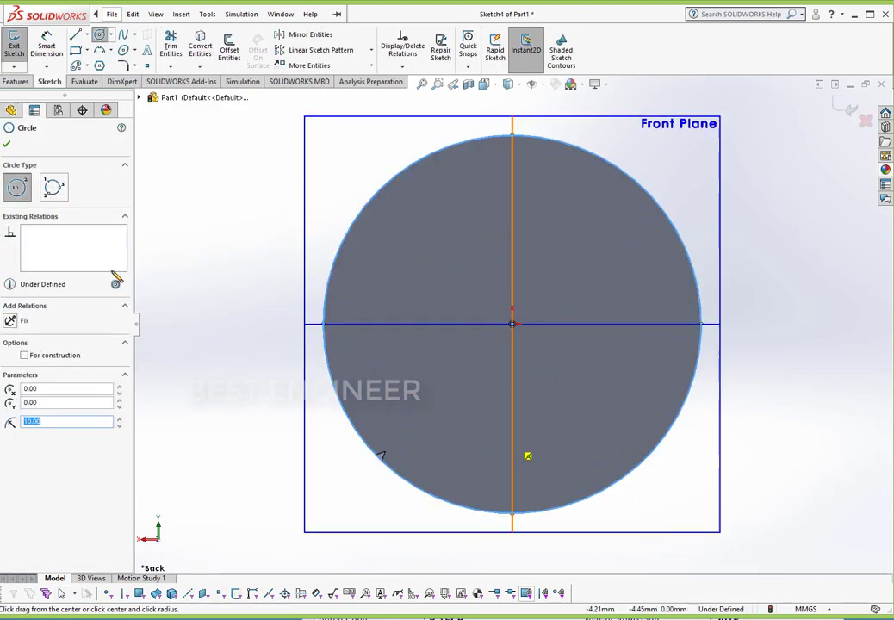
left_click(8, 146)
- Create a counterclockwise helix from the new circle with 80 mm pitch, 0.125 revolutions and a 0 degree start angle
scroll(483, 241, "up", 5)
middle_click_drag(558, 209, 535, 354)
left_click(22, 81)
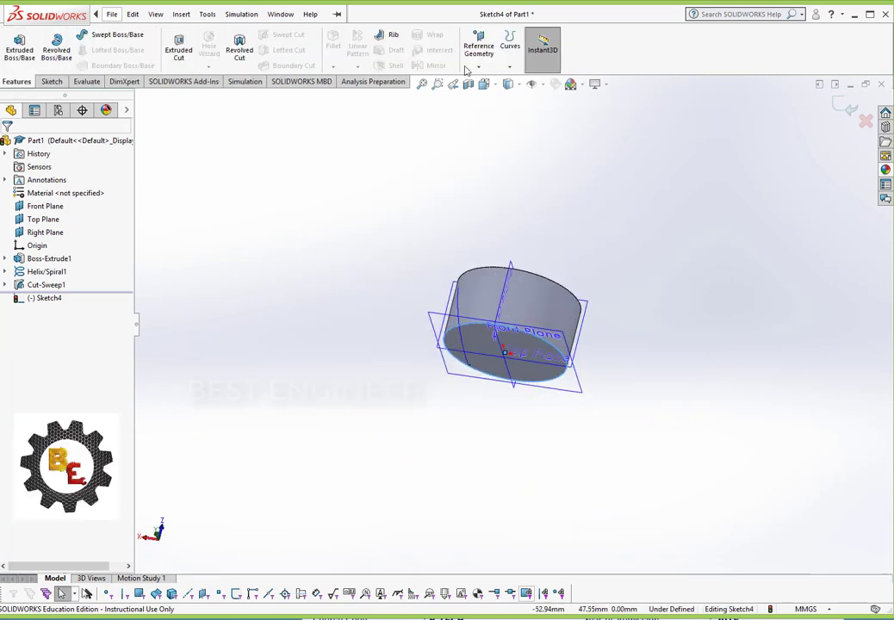
left_click(510, 51)
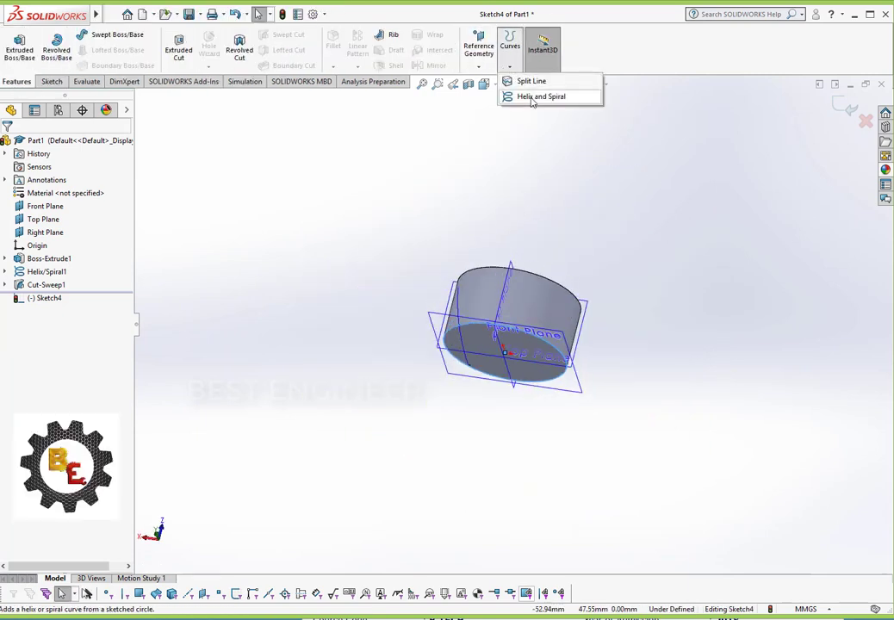
left_click(540, 97)
middle_click_drag(692, 325, 448, 220)
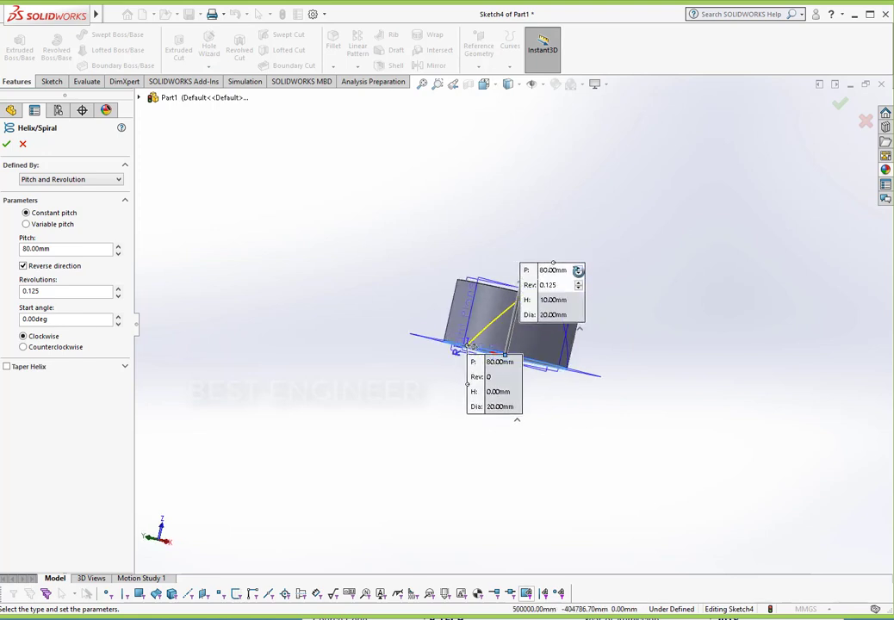
left_click(24, 347)
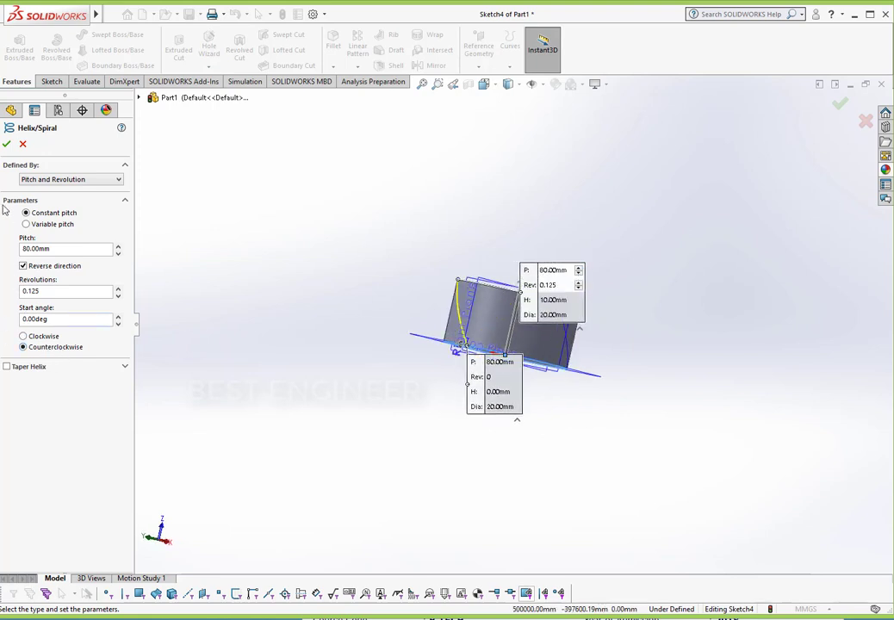
left_click(7, 145)
- Start a sketch on the Top Plane, viewed face-on, at the end of the cylinder where the second helix starts
scroll(505, 336, "down", 4)
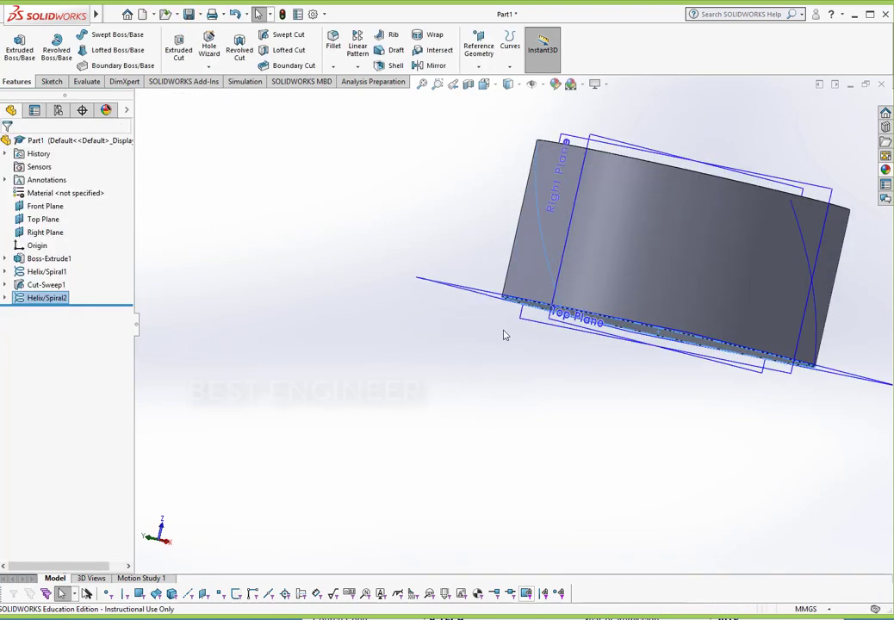
middle_click_drag(609, 359, 594, 385)
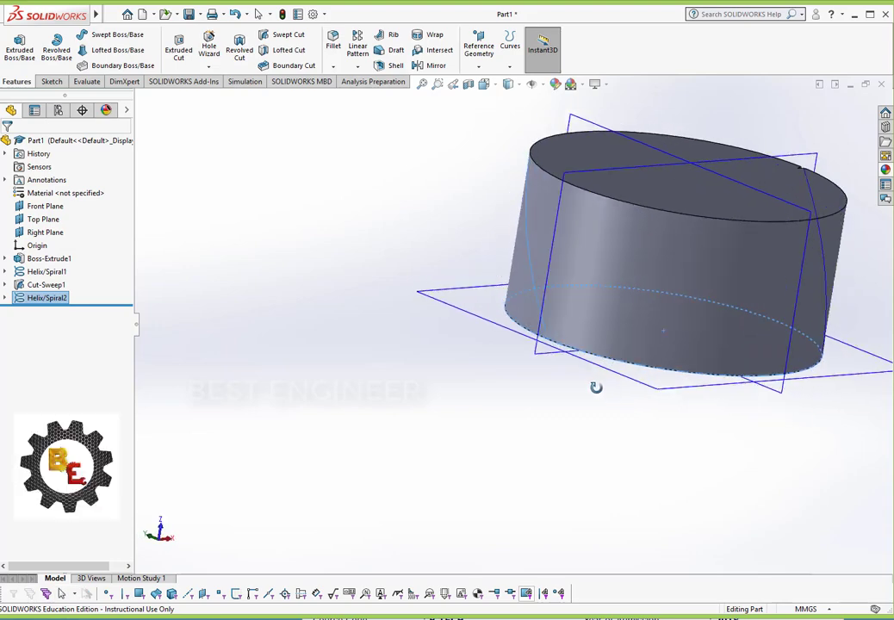
left_click(579, 178)
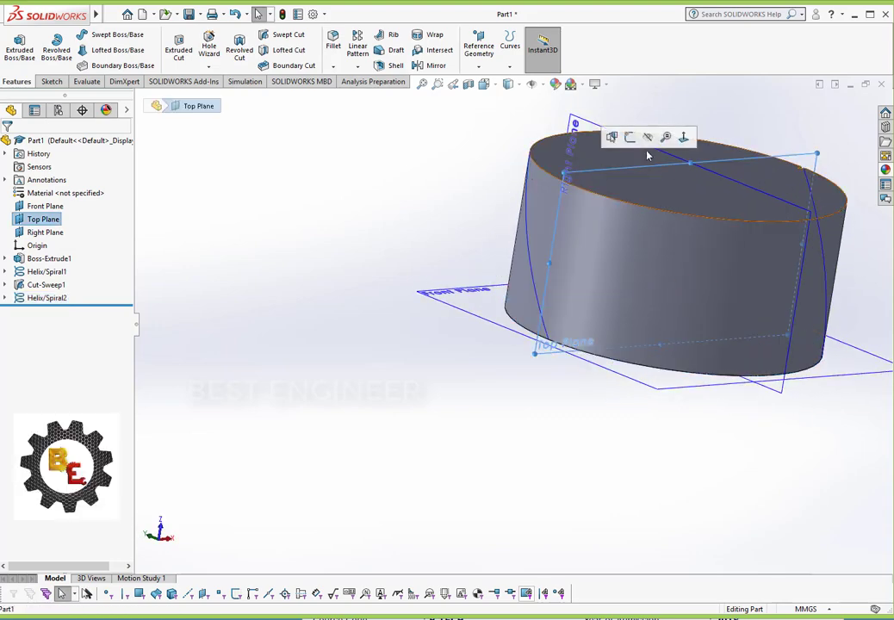
left_click(684, 136)
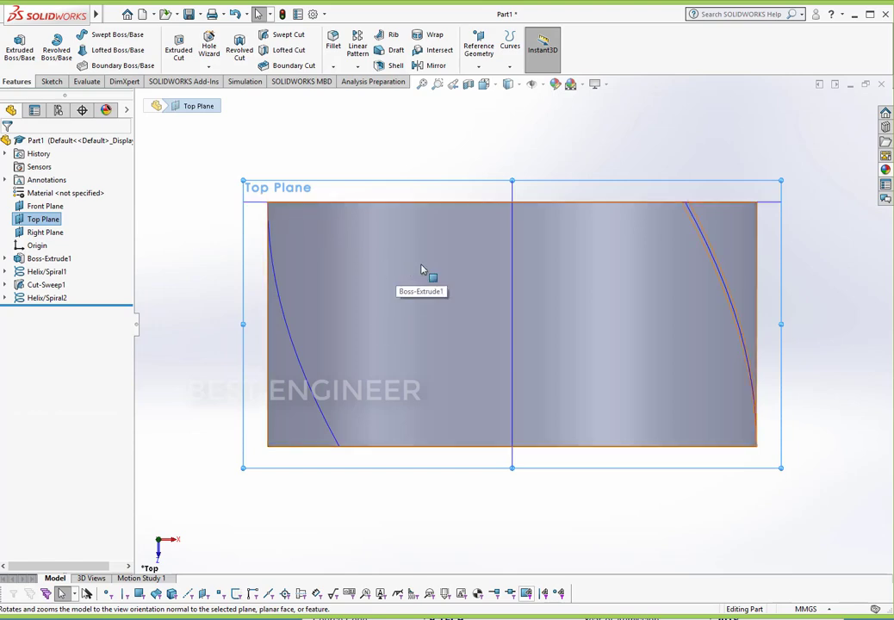
middle_click_drag(675, 300, 704, 376)
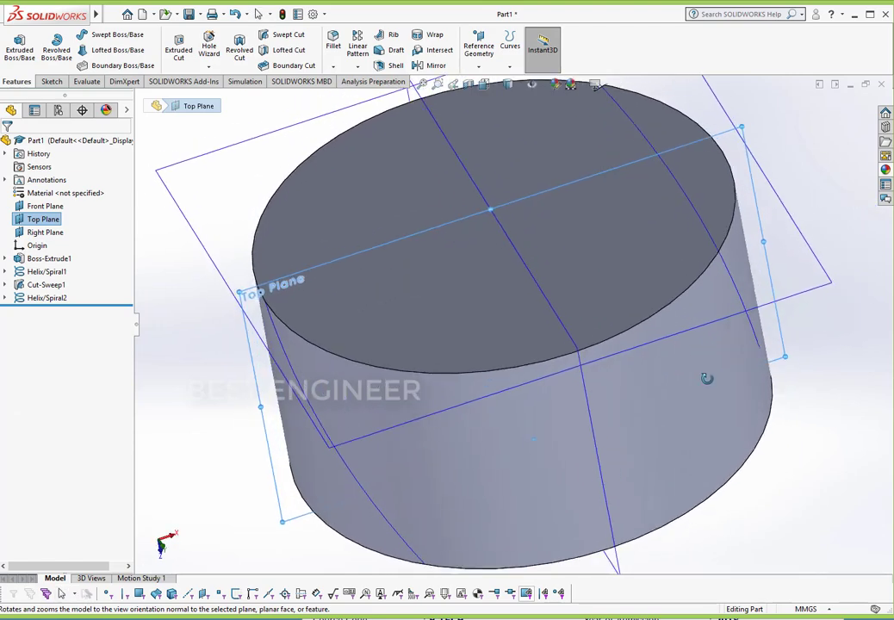
left_click(271, 289)
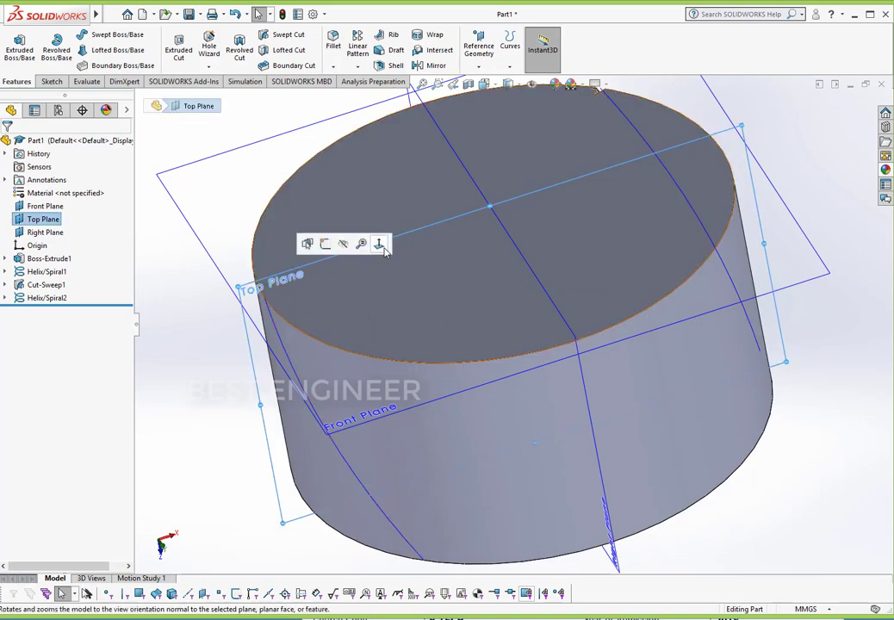
left_click(379, 244)
scroll(197, 95, "down", 2)
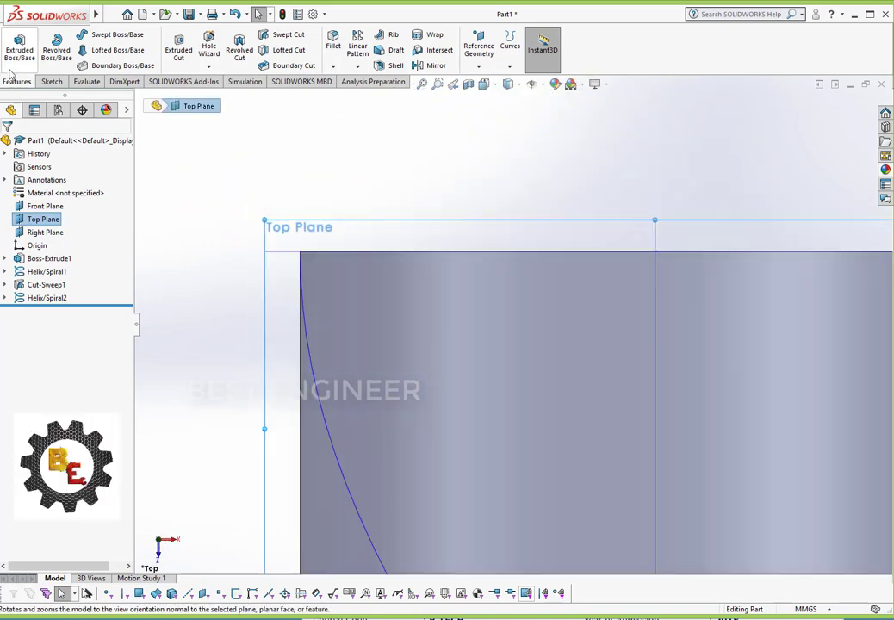
left_click(52, 82)
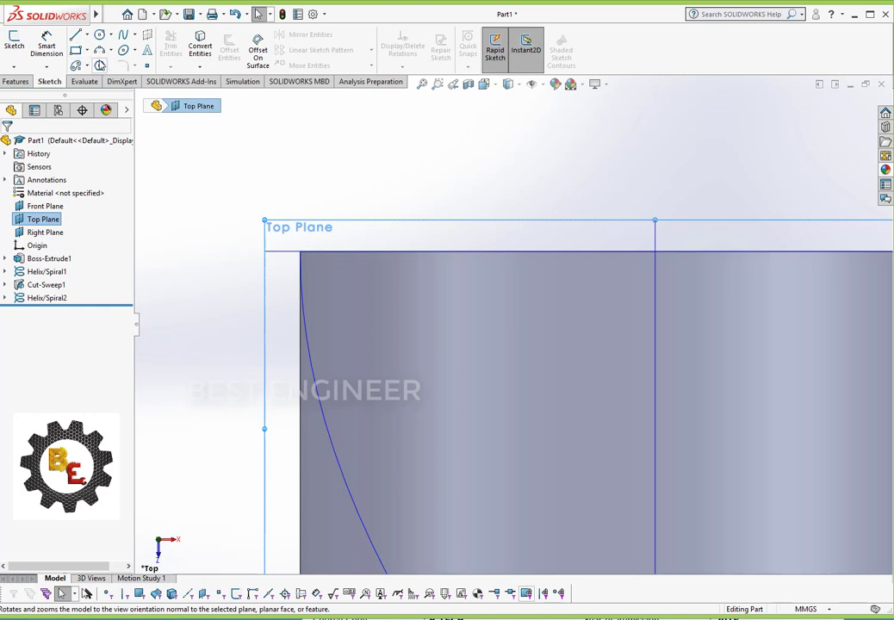
left_click(100, 66)
scroll(314, 266, "down", 3)
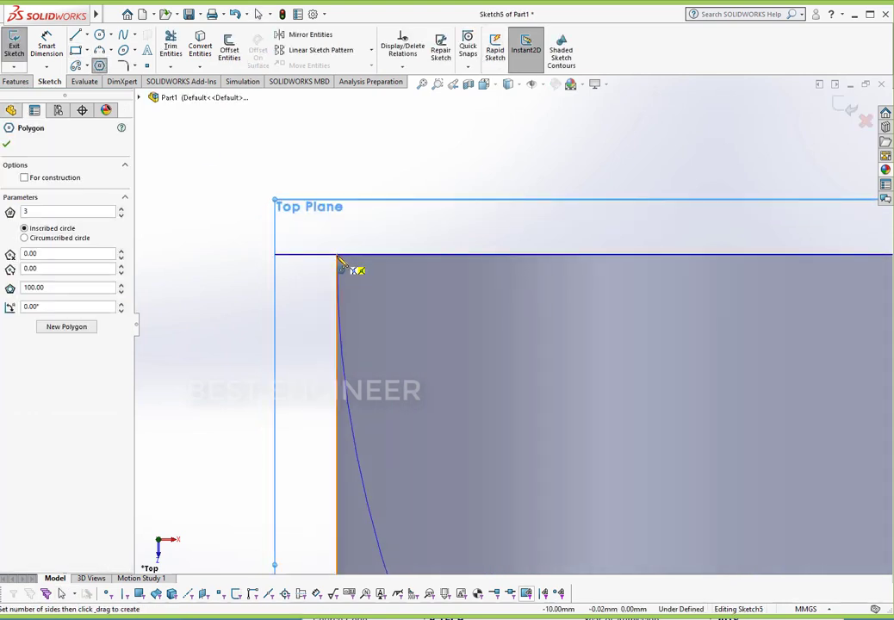
key("Escape")
- Hide the reference planes and sketch a triangle centred on the second helix's start point, with an inscribed circle about 0.78 mm in diameter
left_click(539, 85)
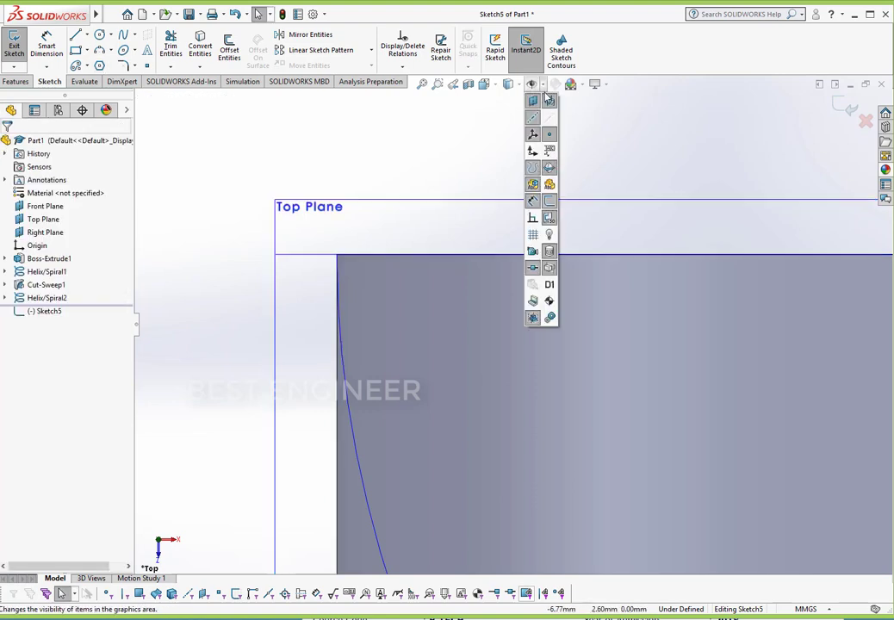
left_click(549, 101)
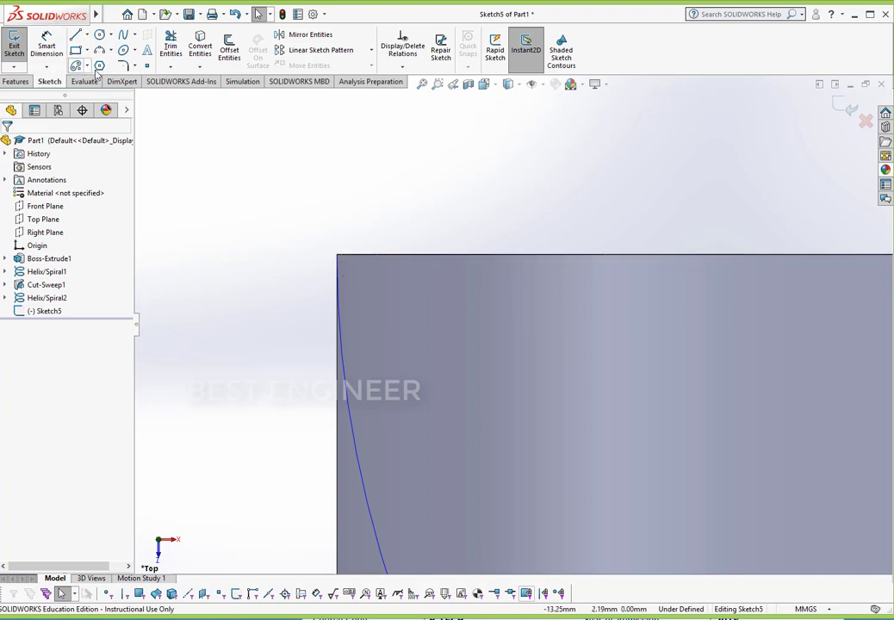
left_click(338, 256)
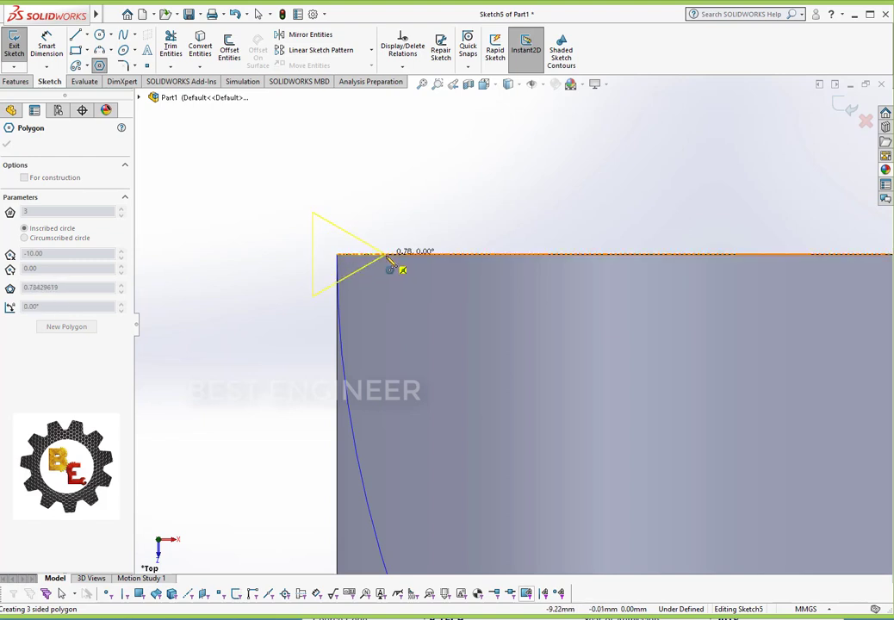
left_click(386, 256)
left_click(6, 145)
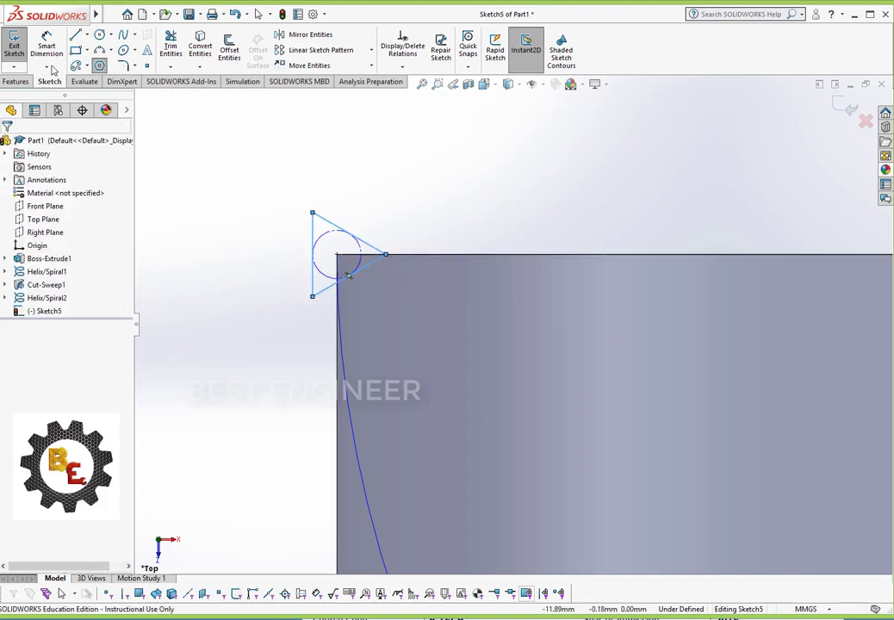
- Dimension the distance from the triangle's centre point to its vertical side as 0.5 mm
left_click(47, 48)
left_click(336, 257)
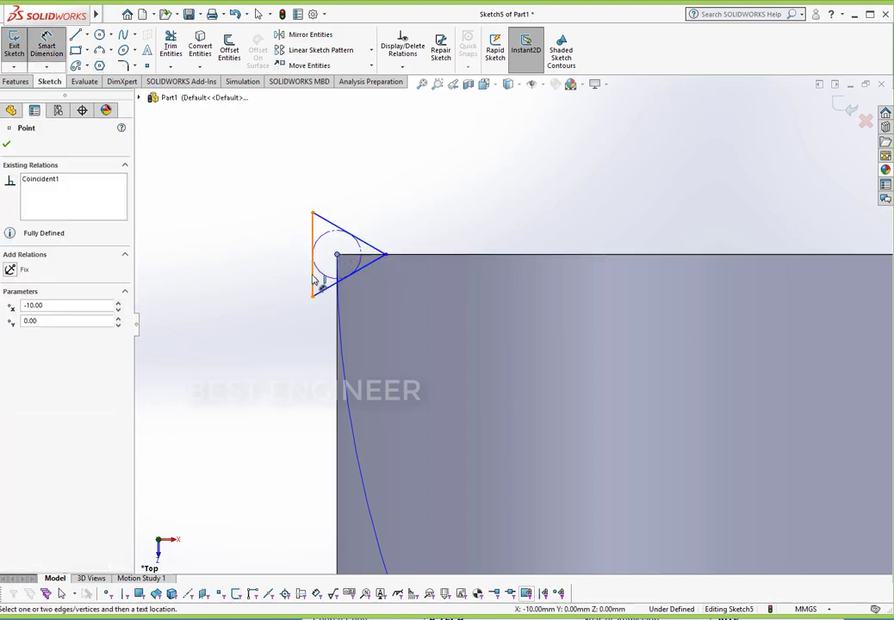
left_click(315, 252)
left_click(327, 200)
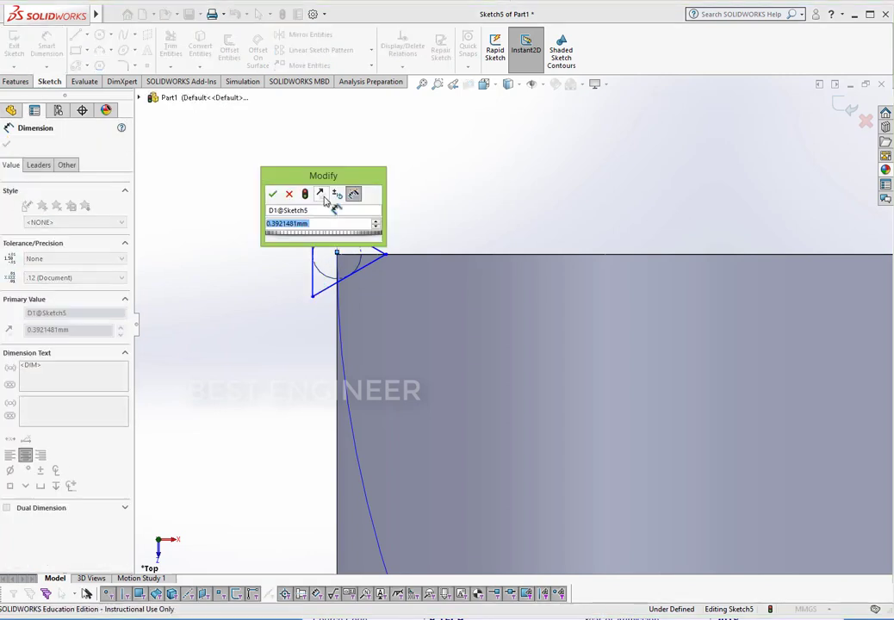
type("0.5")
key("Return")
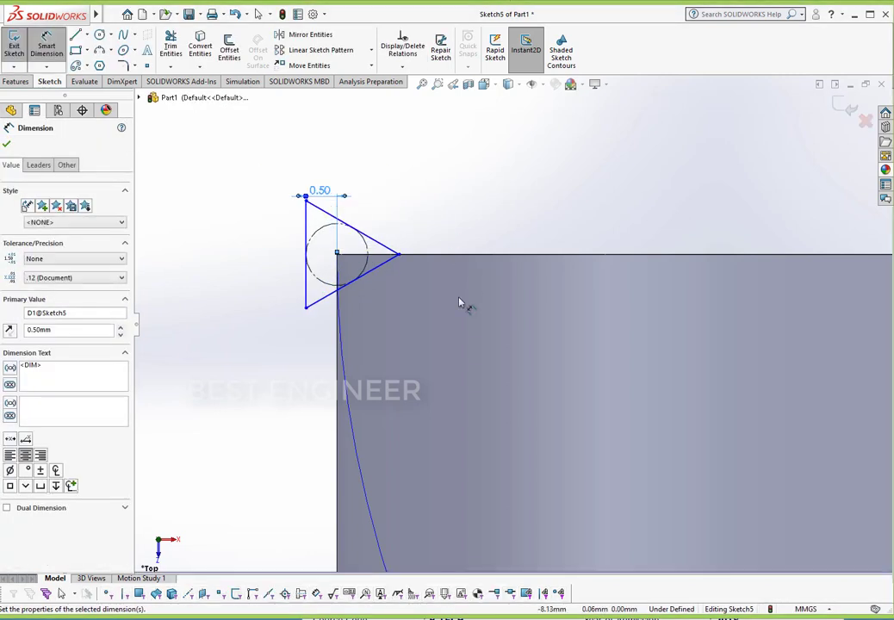
scroll(354, 266, "down", 5)
scroll(515, 330, "up", 3)
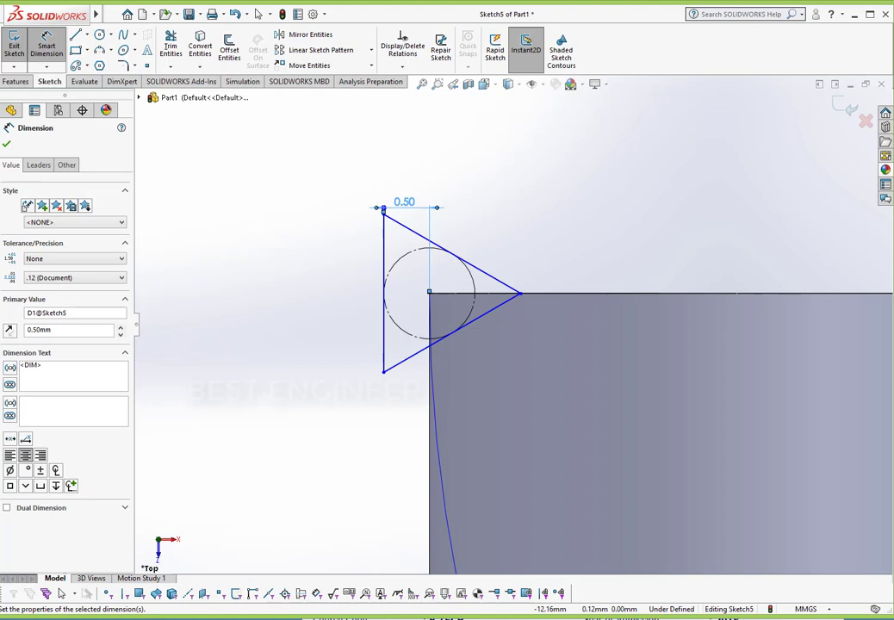
left_click(7, 146)
- Finish the sketch and create a swept cut using the new triangle as profile and the second helix as path
scroll(388, 319, "up", 9)
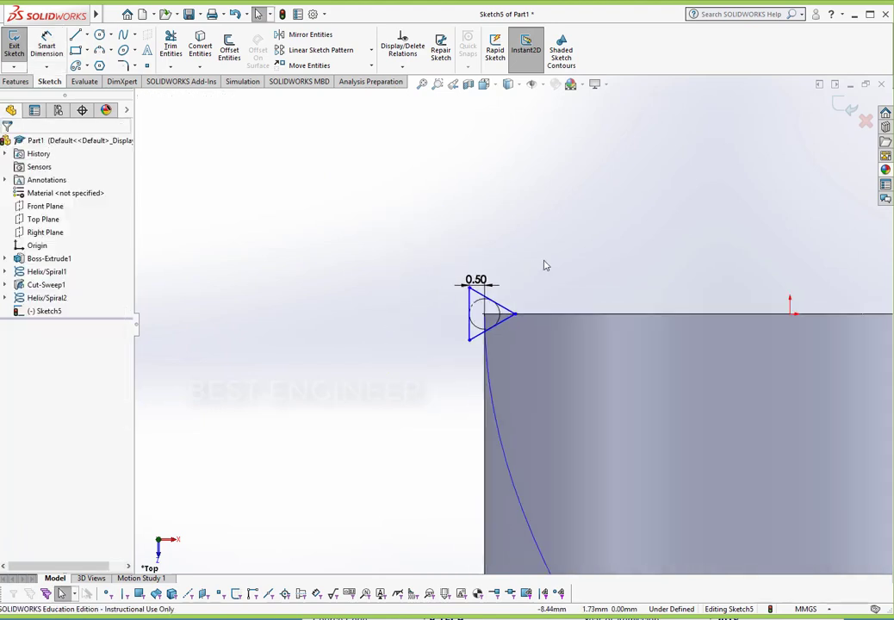
middle_click_drag(571, 287, 629, 333)
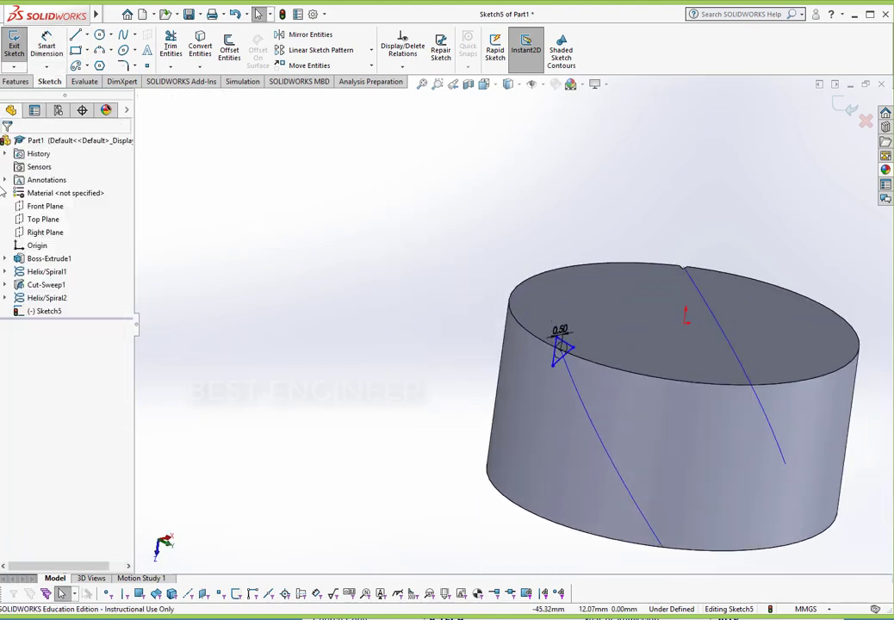
left_click(16, 82)
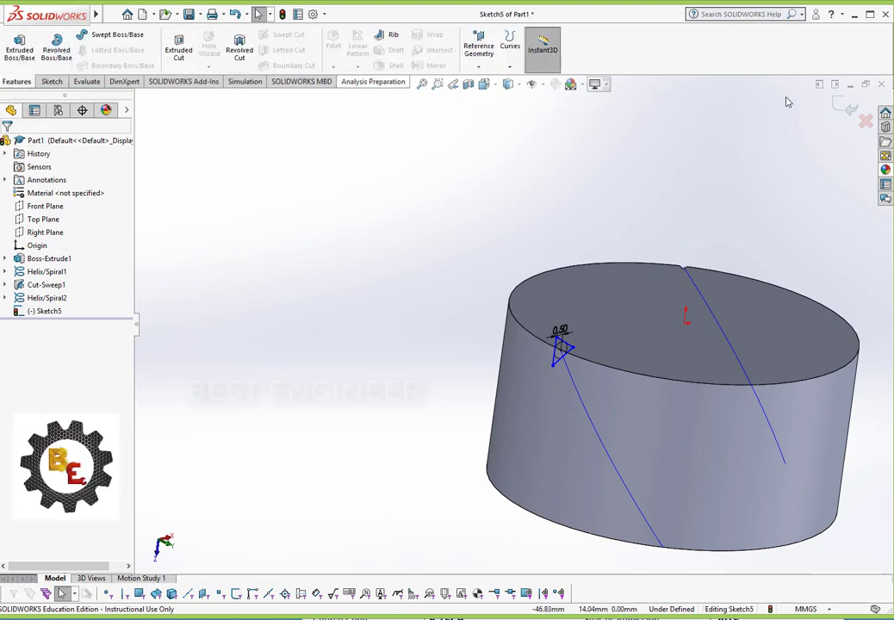
left_click(847, 107)
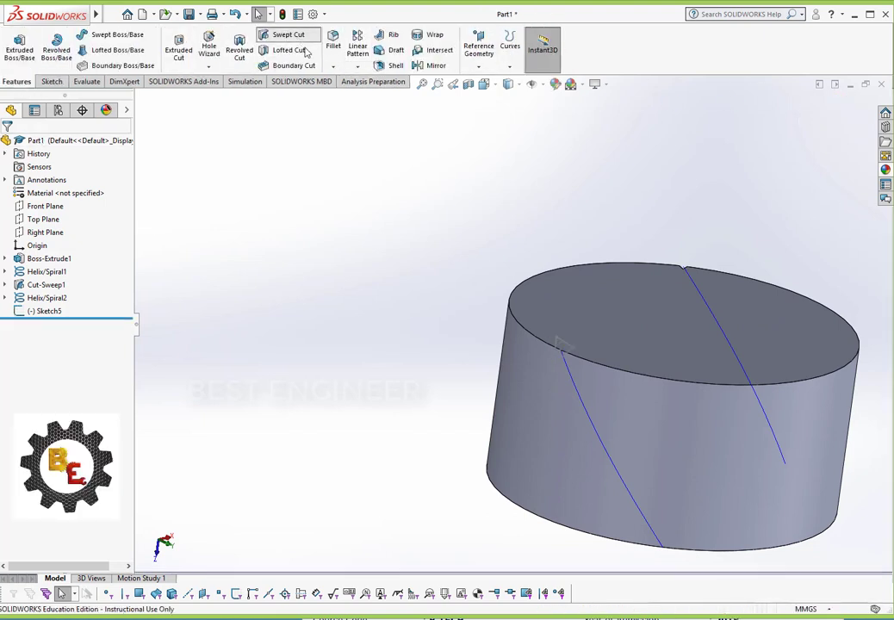
left_click(265, 34)
left_click(561, 344)
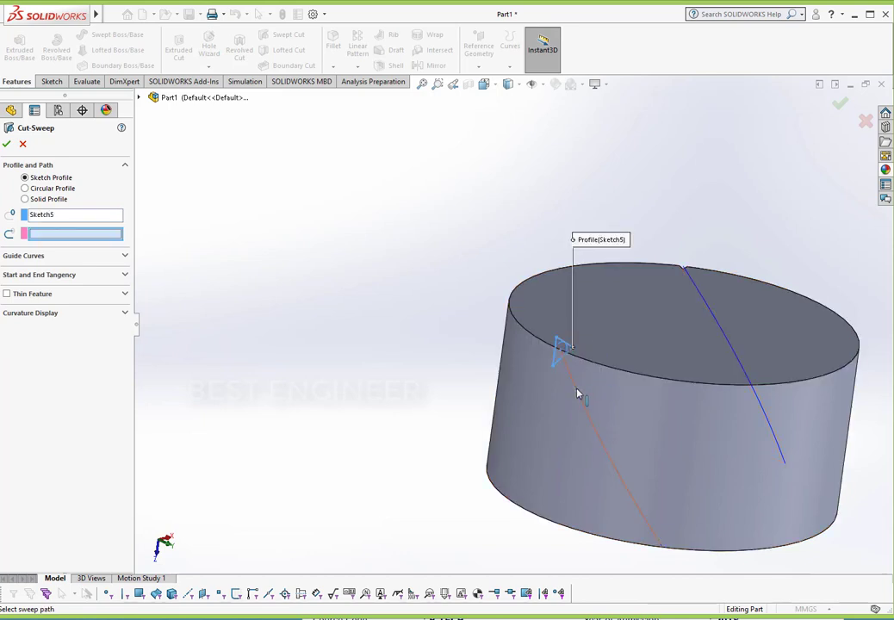
left_click(579, 394)
left_click(8, 144)
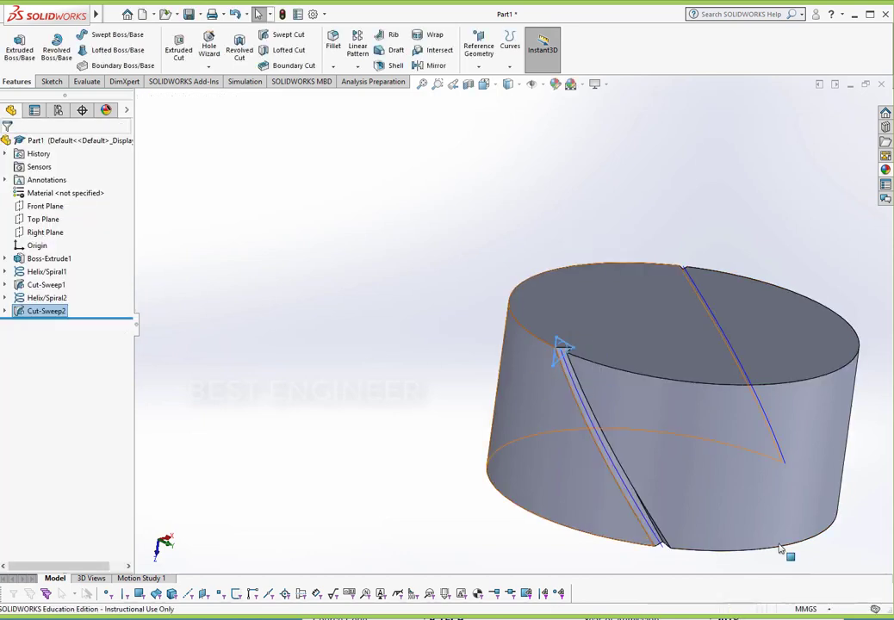
- Show the reference planes again and view the Top Plane face-on
middle_click_drag(789, 556, 707, 565)
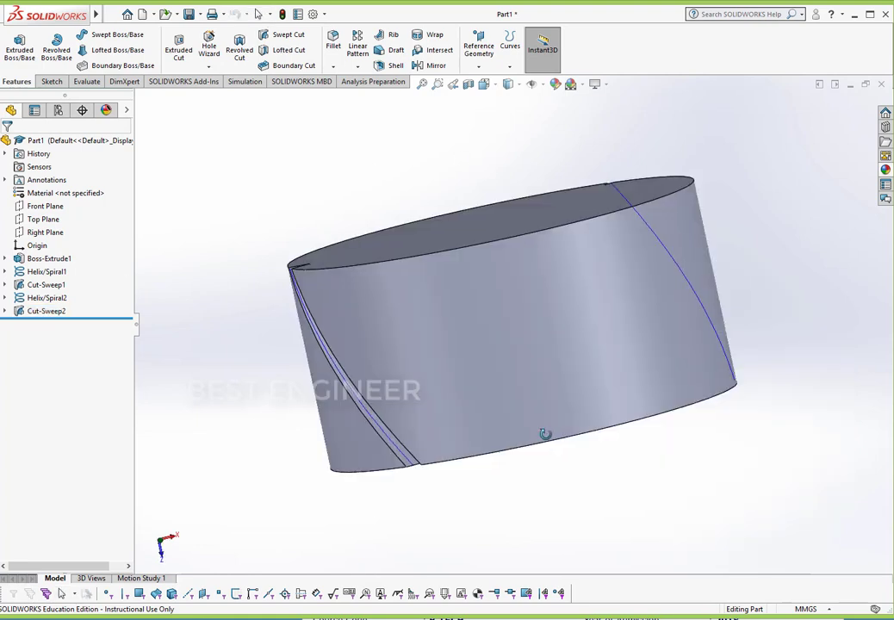
middle_click_drag(544, 433, 546, 430)
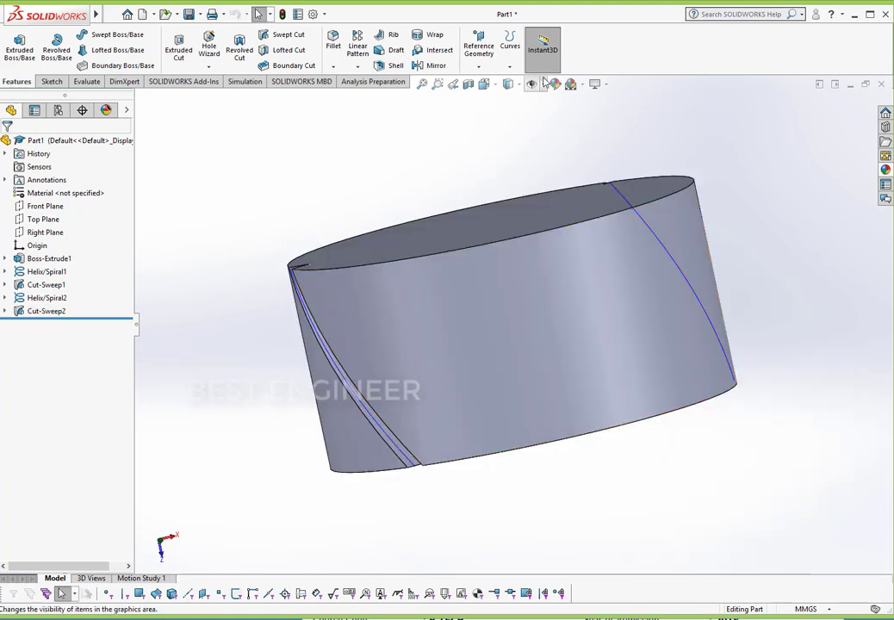
left_click(542, 86)
left_click(550, 101)
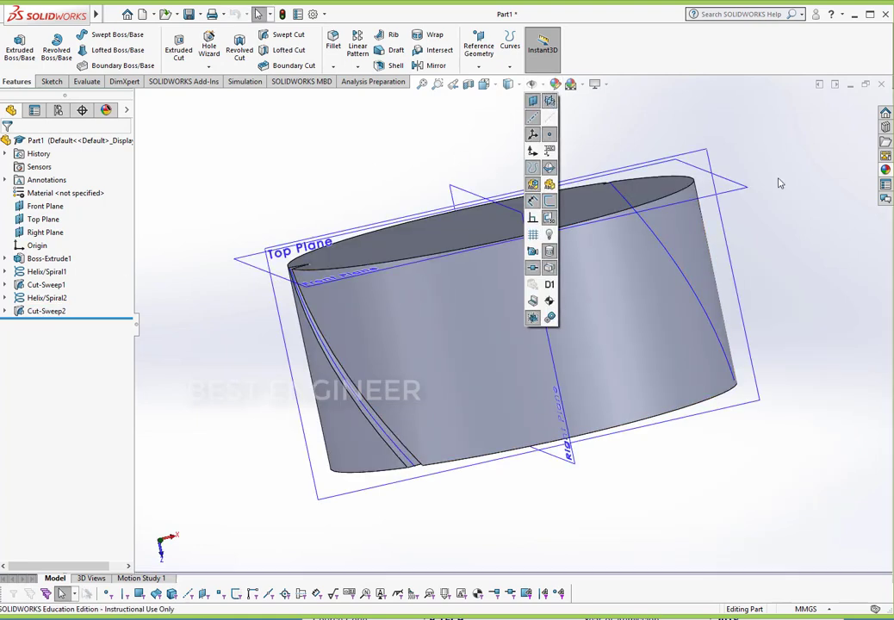
left_click(778, 182)
left_click(293, 339)
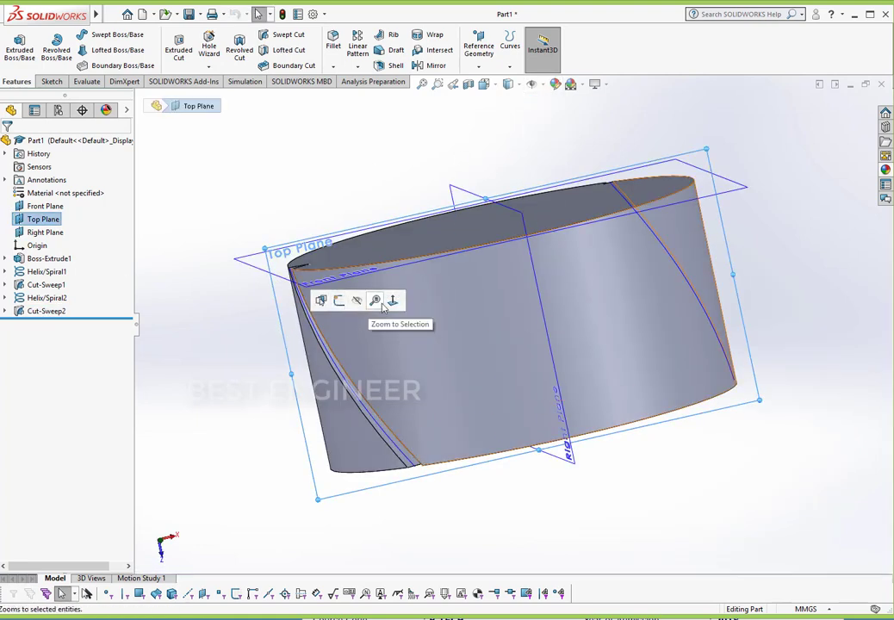
left_click(396, 299)
- Sketch a vertical centerline about 12.98 mm long on the Top Plane, running from the origin along the cylinder's axis
left_click(50, 81)
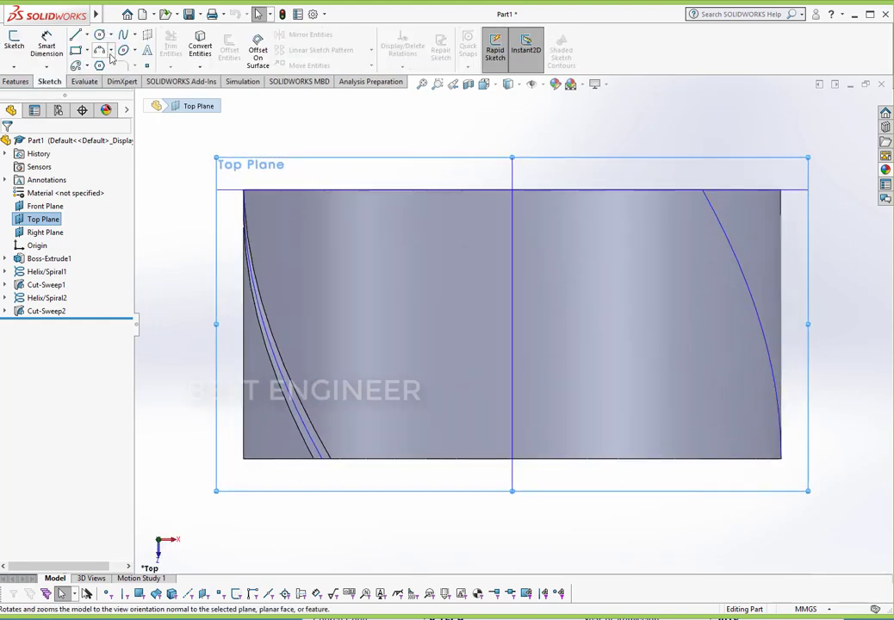
left_click(87, 37)
left_click(99, 63)
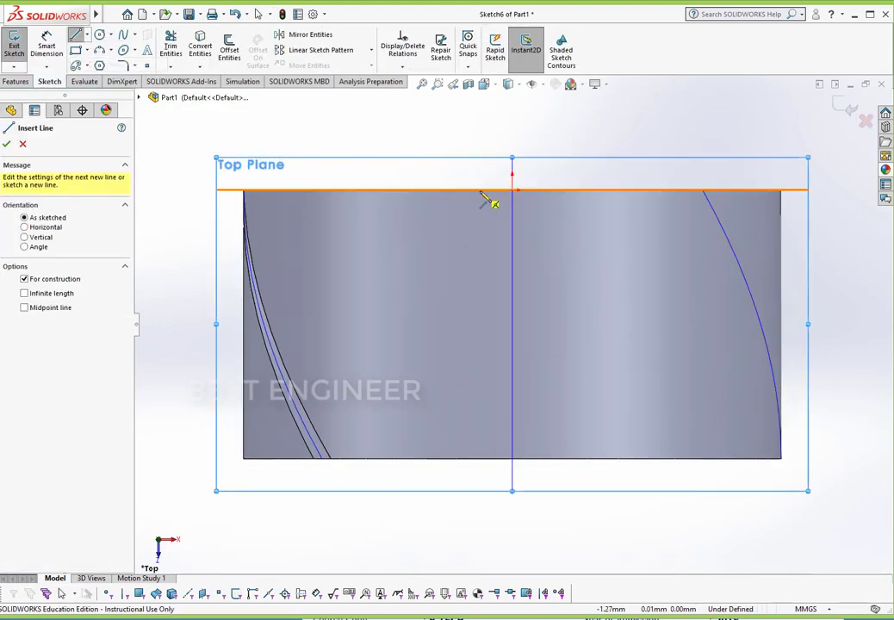
left_click(514, 191)
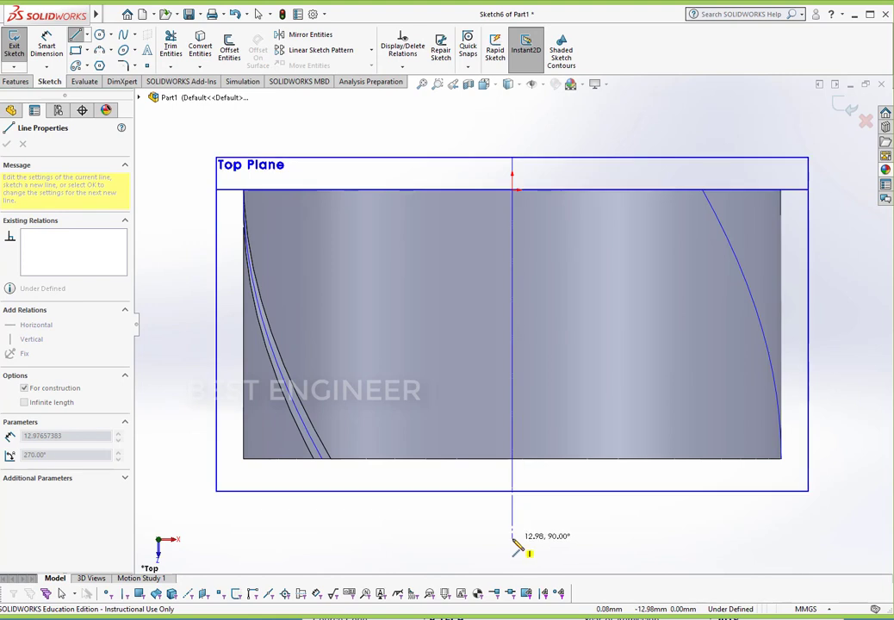
left_click(512, 538)
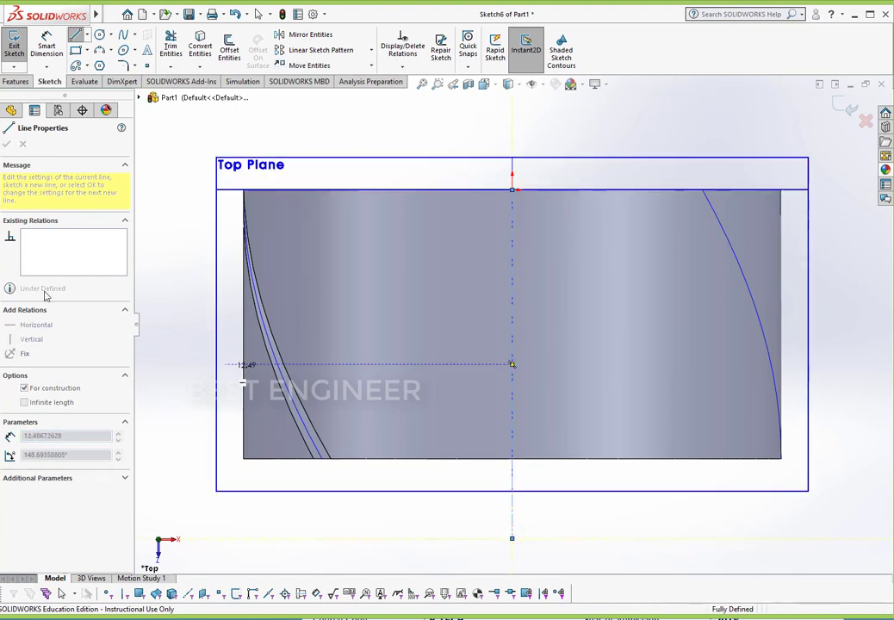
key("Escape")
- Create a circular pattern of the first swept cut around the centerline with 30 equally spaced instances over 360 degrees
scroll(534, 320, "up", 5)
middle_click_drag(535, 320, 607, 411)
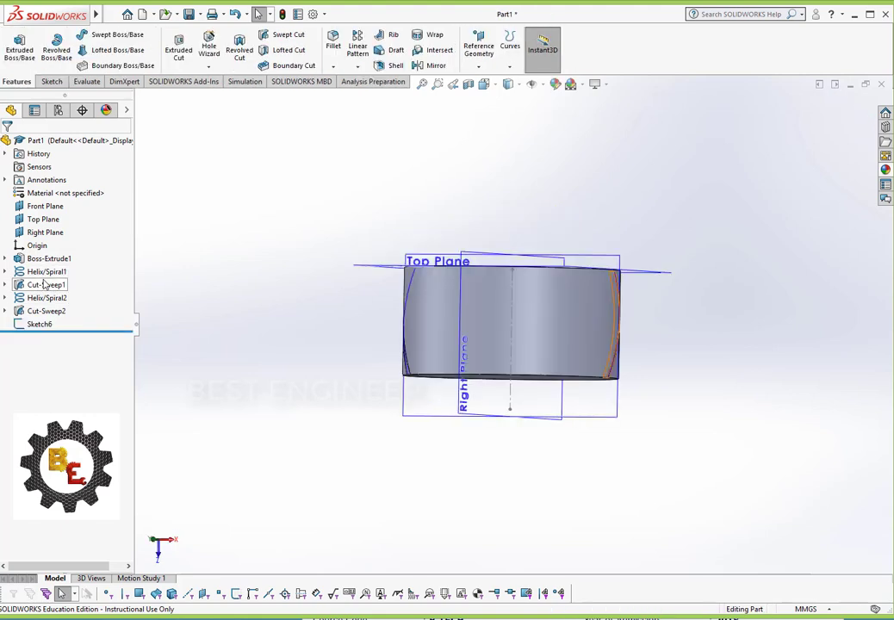
left_click(45, 284)
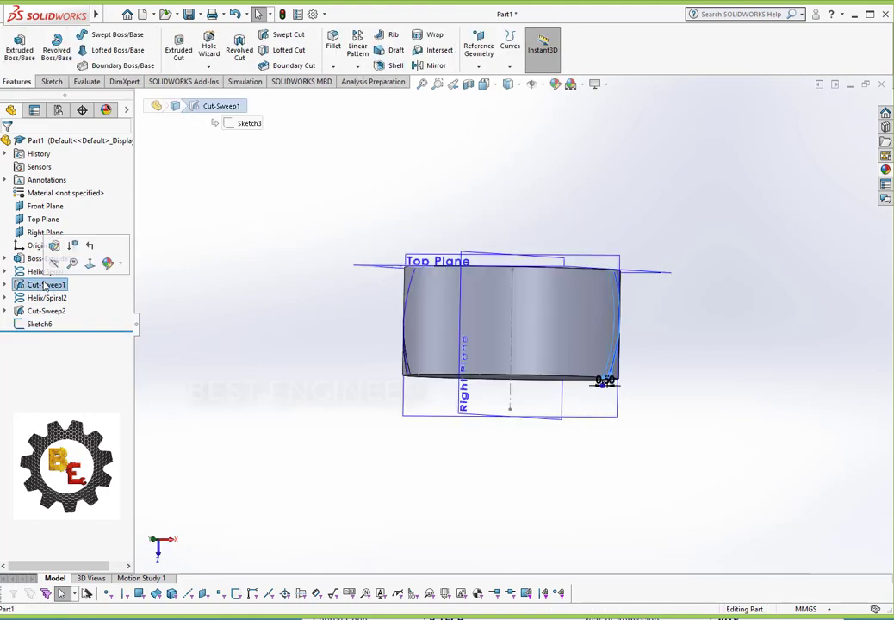
left_click(357, 67)
left_click(399, 96)
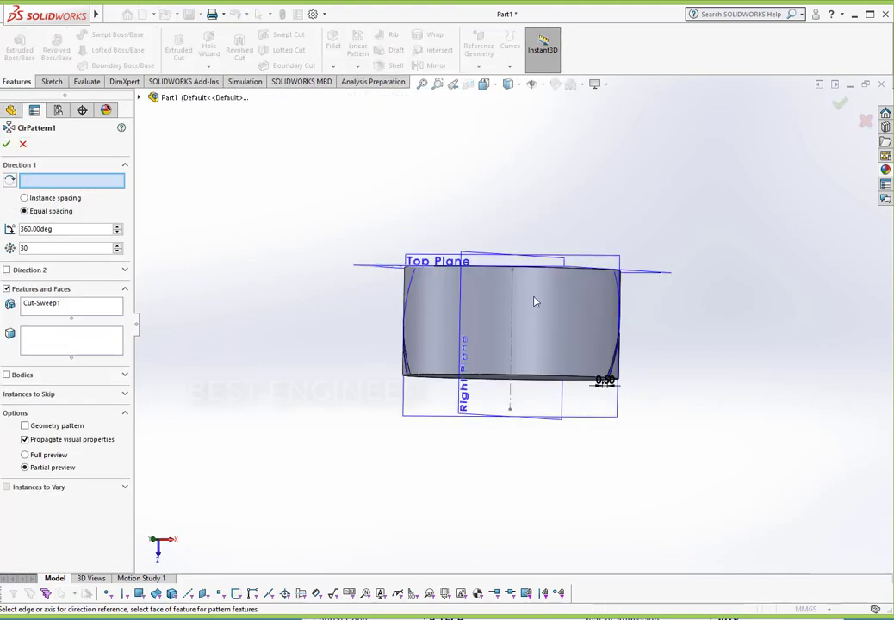
left_click(512, 394)
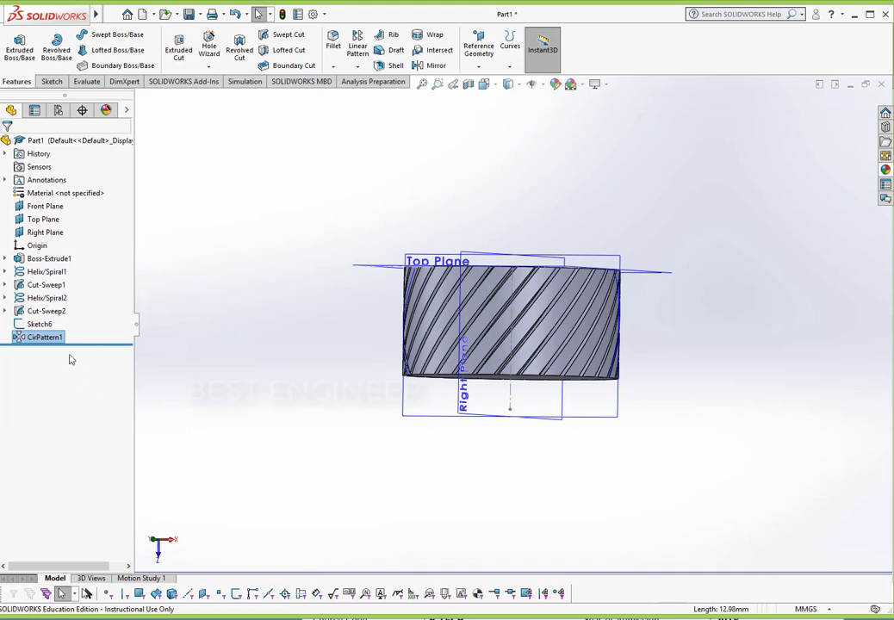
- Circular-pattern the second swept cut around the same centerline with 30 equally spaced instances over 360 degrees
left_click(43, 312)
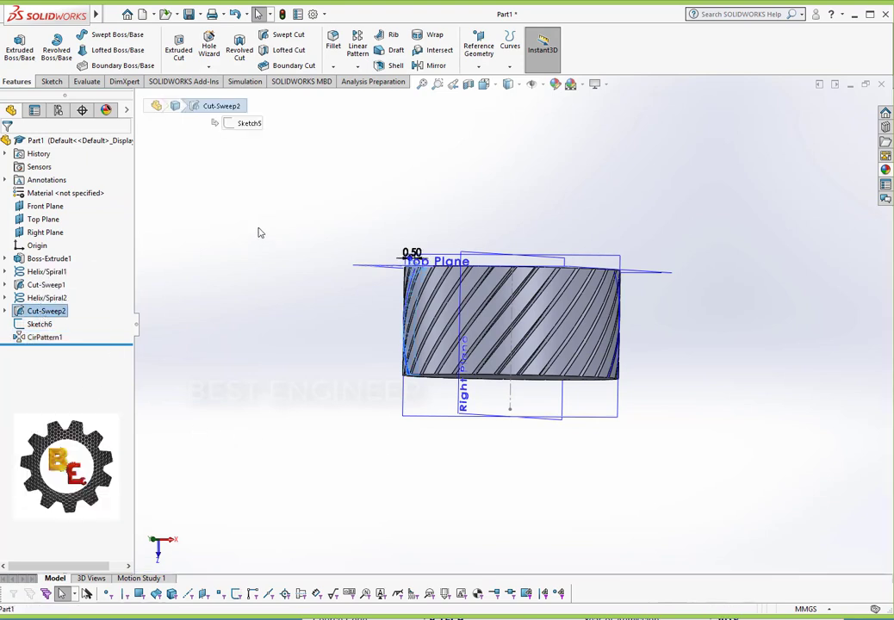
left_click(357, 66)
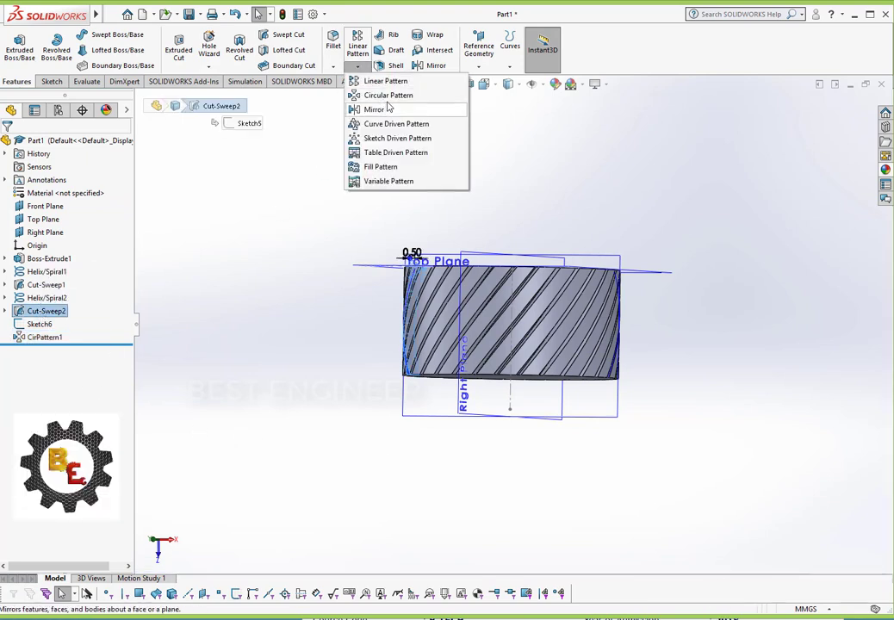
left_click(383, 95)
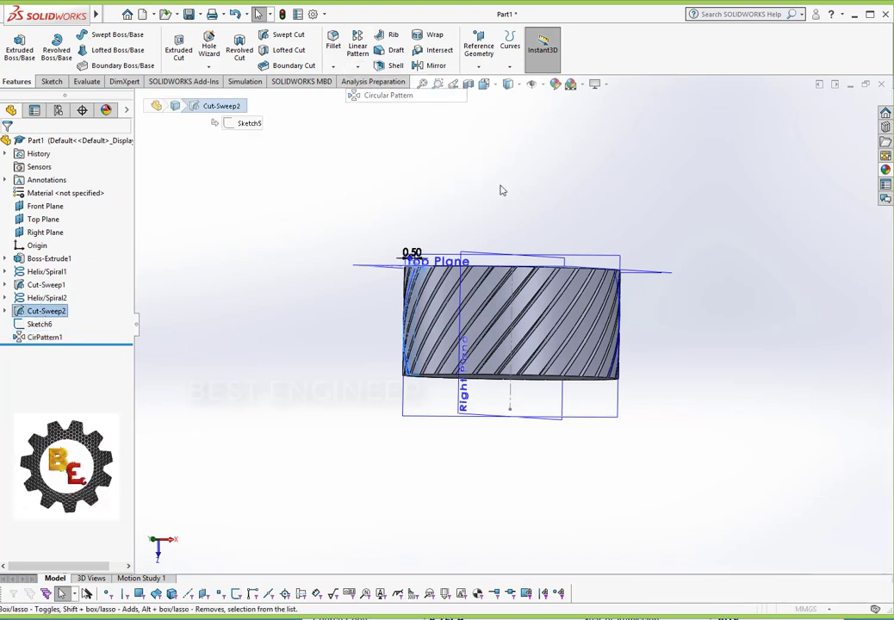
left_click(510, 397)
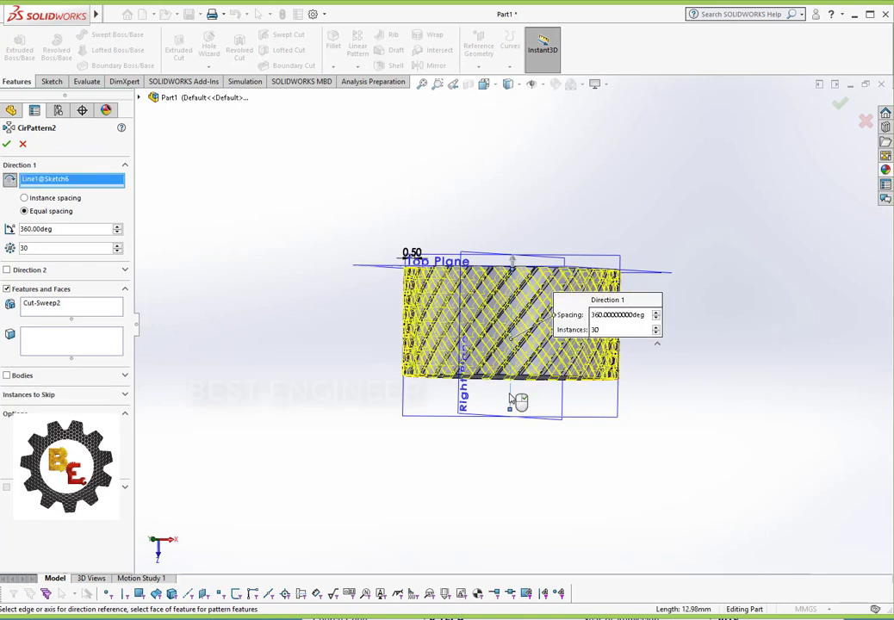
left_click(6, 145)
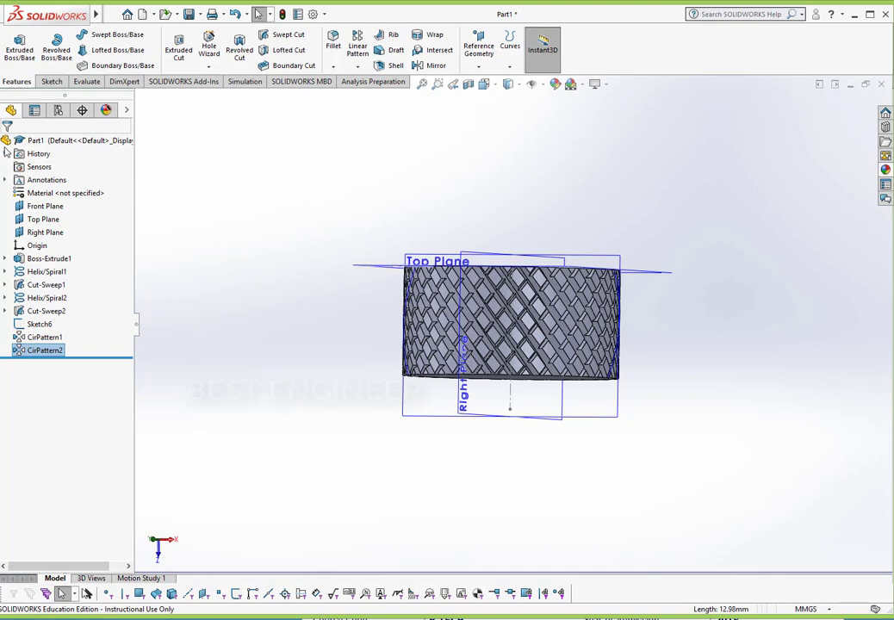
- Sketch a circle of about 6.07 mm radius, centred on the origin, on the cylinder's end face opposite the Front Plane
middle_click_drag(319, 384, 369, 370)
left_click(470, 317)
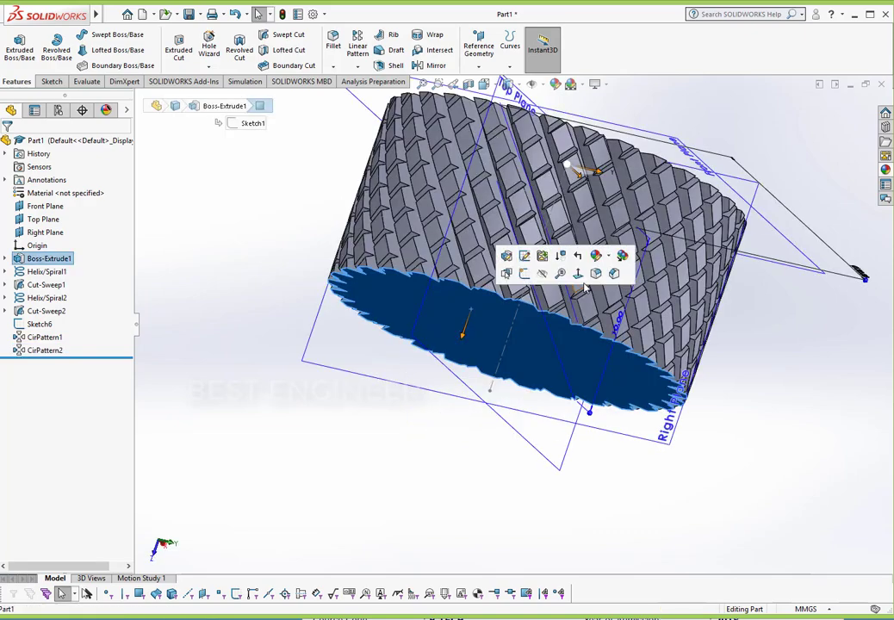
left_click(579, 274)
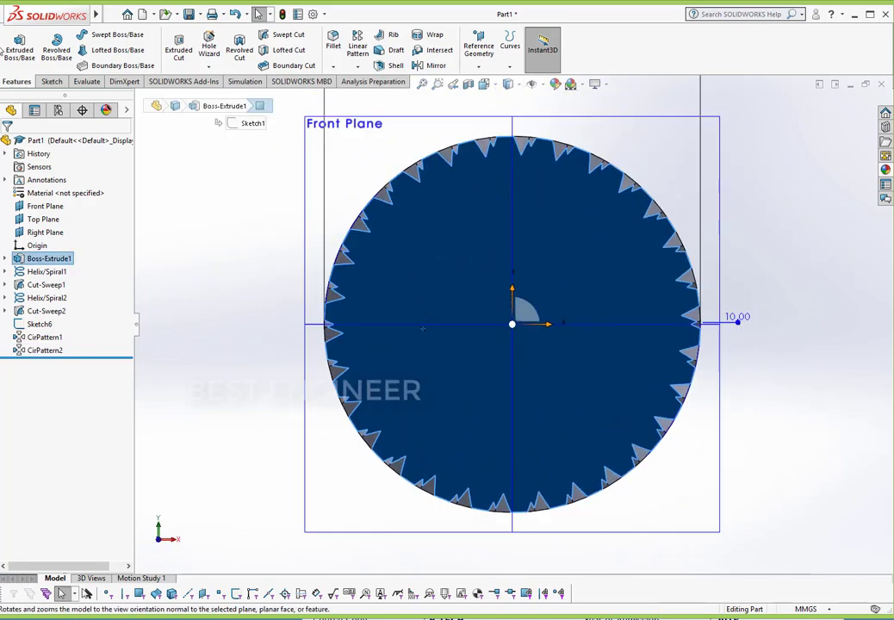
left_click(51, 81)
left_click(100, 36)
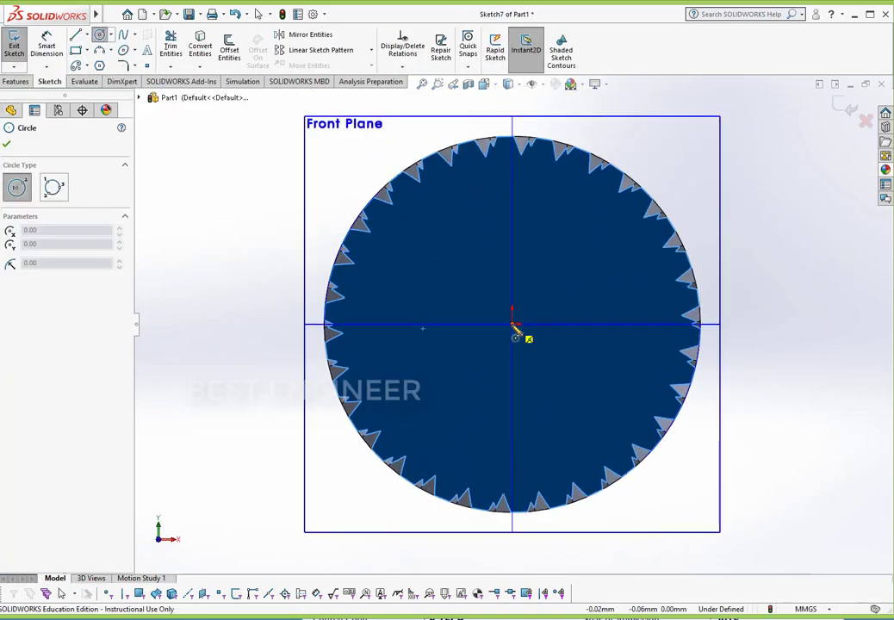
left_click(512, 323)
left_click(574, 421)
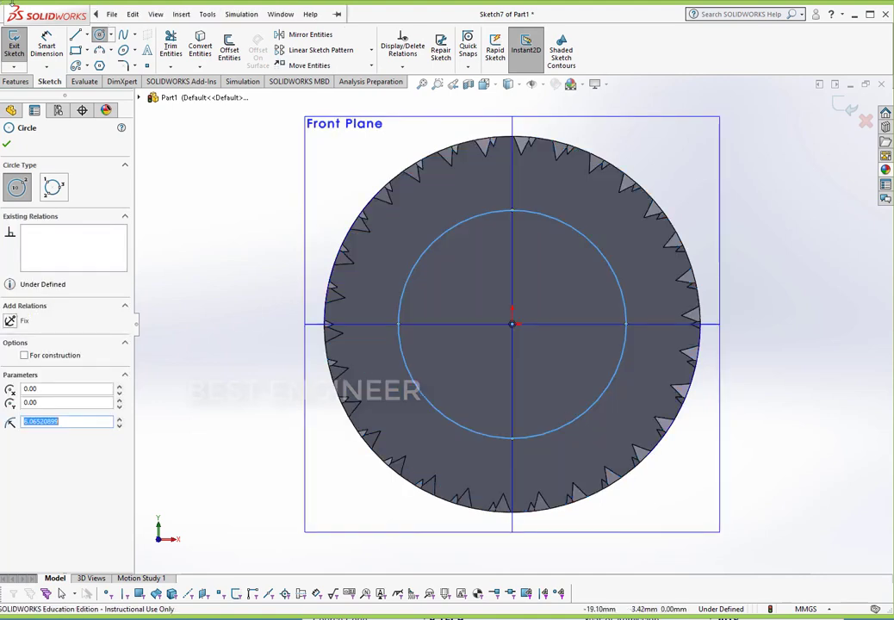
- Dimension the circle on the knurled cylinder's end face and set its diameter to 12 mm
key("d")
left_click(554, 221)
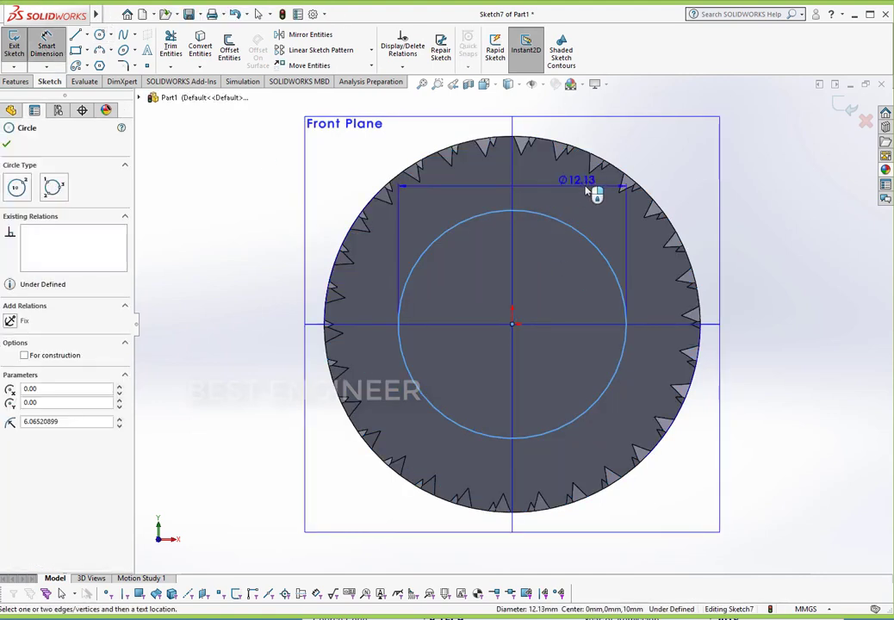
left_click(521, 108)
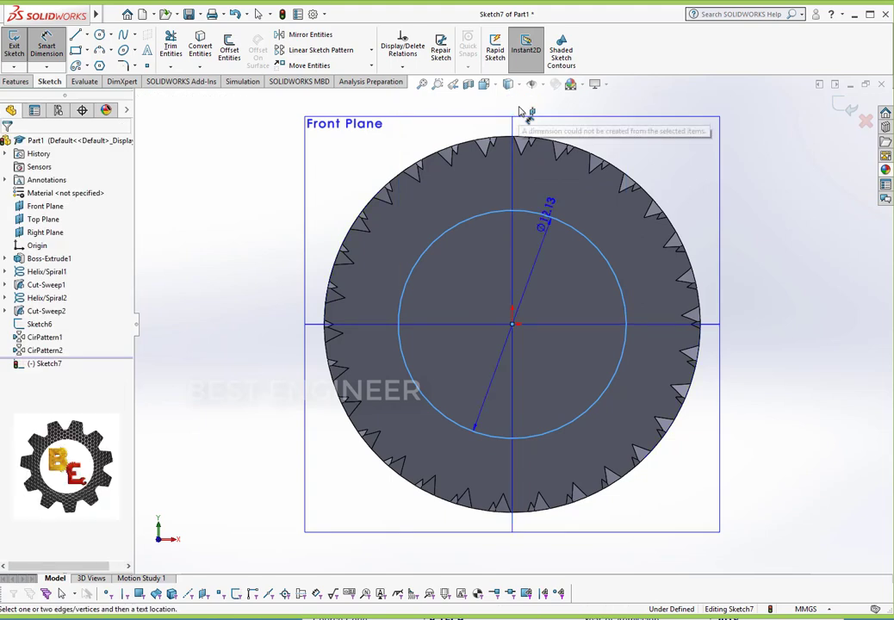
left_click(562, 196)
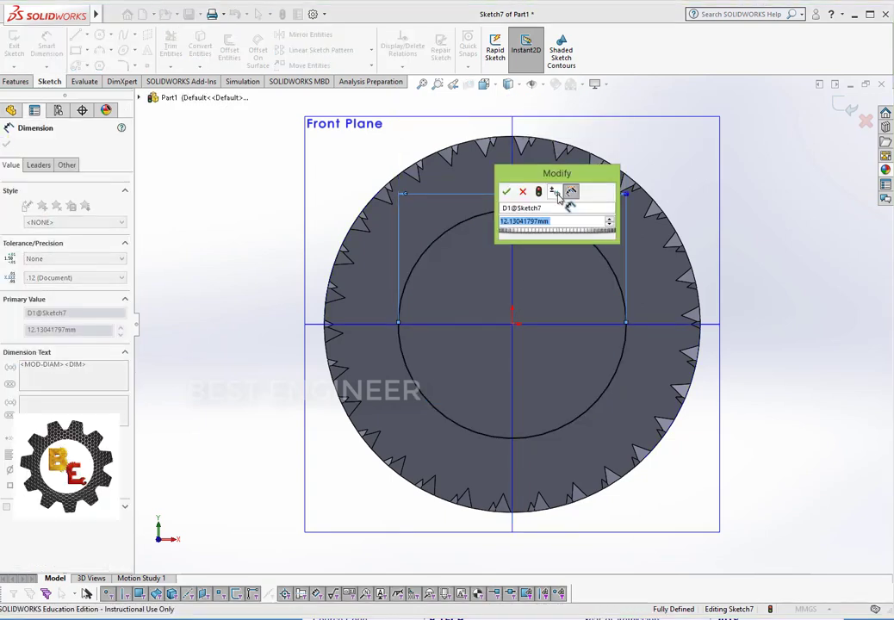
type("12")
key("Return")
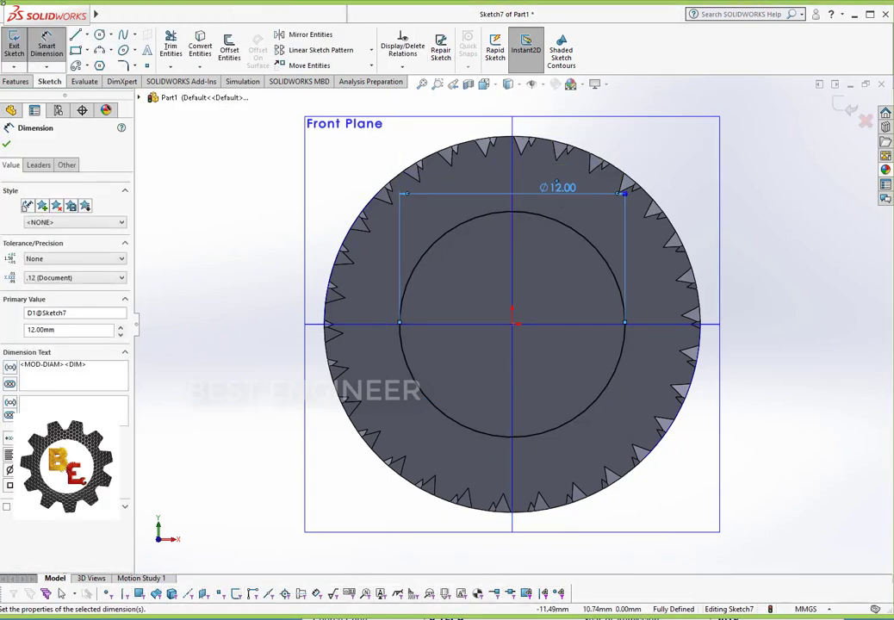
left_click(6, 149)
- Extrude the 12 mm circle outward from the knurled head as a blind 50 mm boss with merged result
left_click(17, 82)
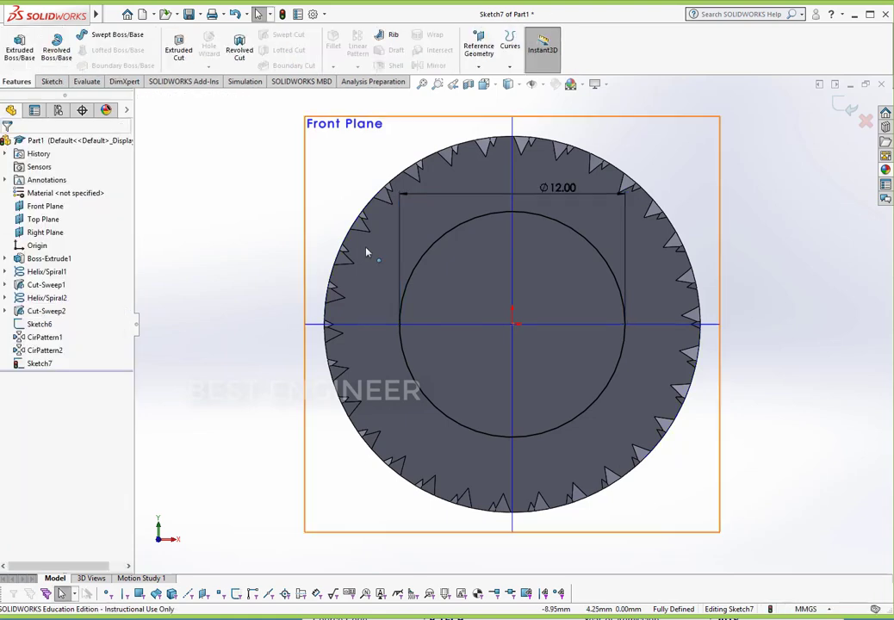
scroll(371, 251, "up", 5)
middle_click_drag(671, 220, 607, 276)
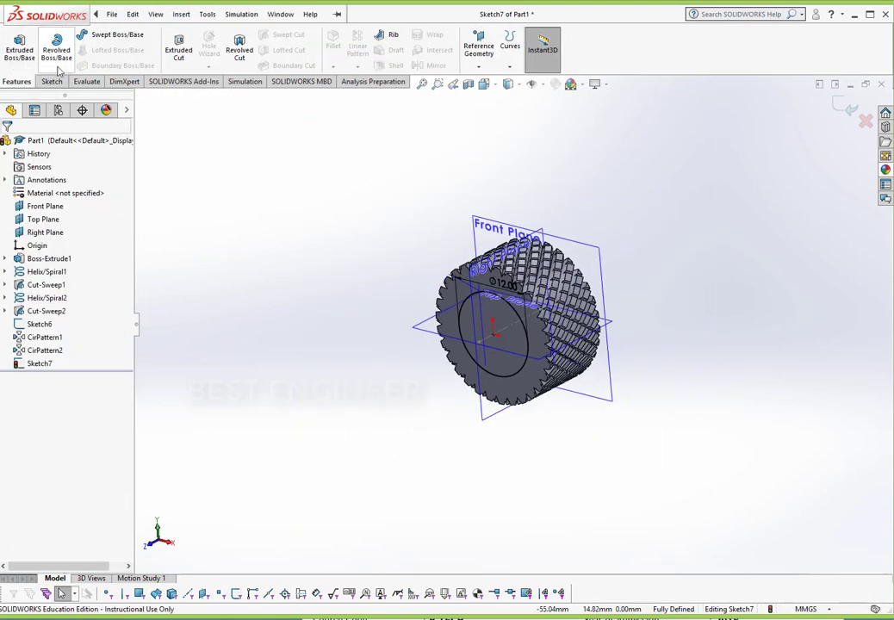
left_click(25, 50)
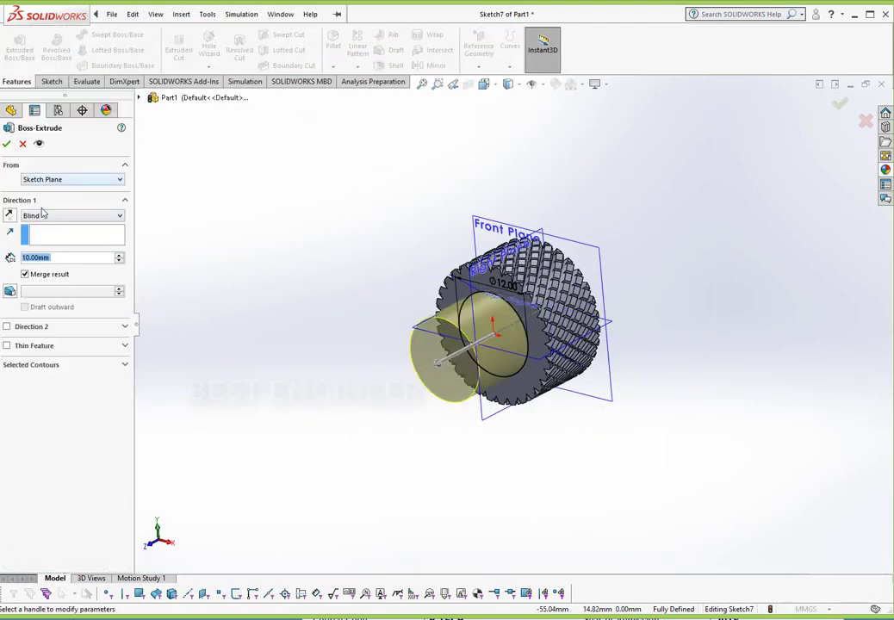
left_click(119, 255)
left_click(120, 254)
left_click(120, 255)
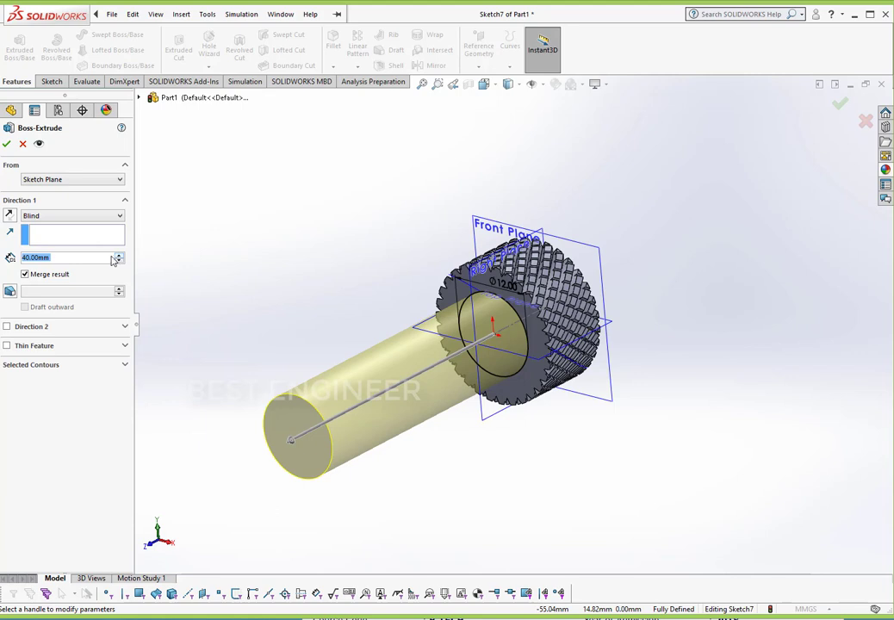
left_click(119, 255)
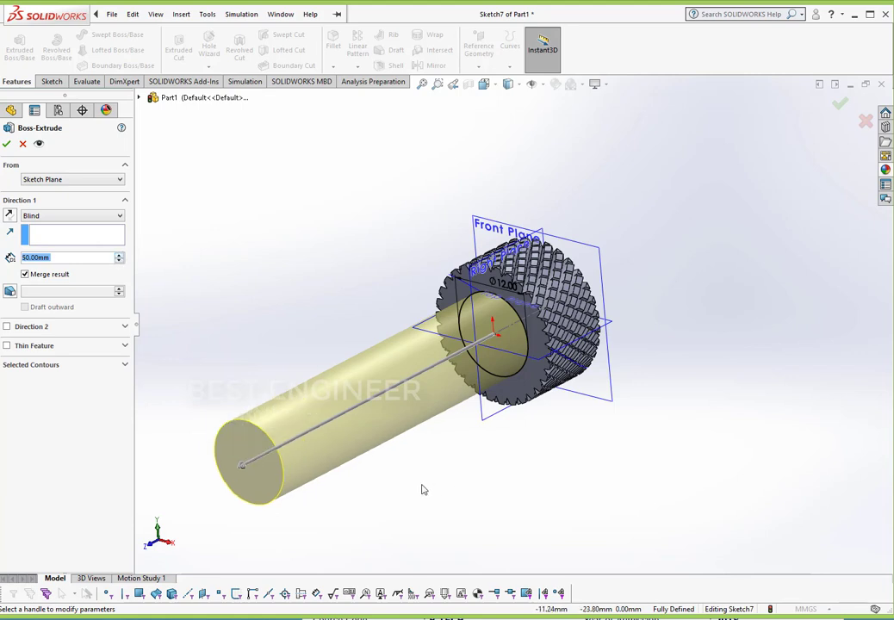
left_click(7, 144)
- Sketch a circle of 6 mm radius on the shaft's free end face, centred on the origin and matching the shaft's edge
left_click(315, 469)
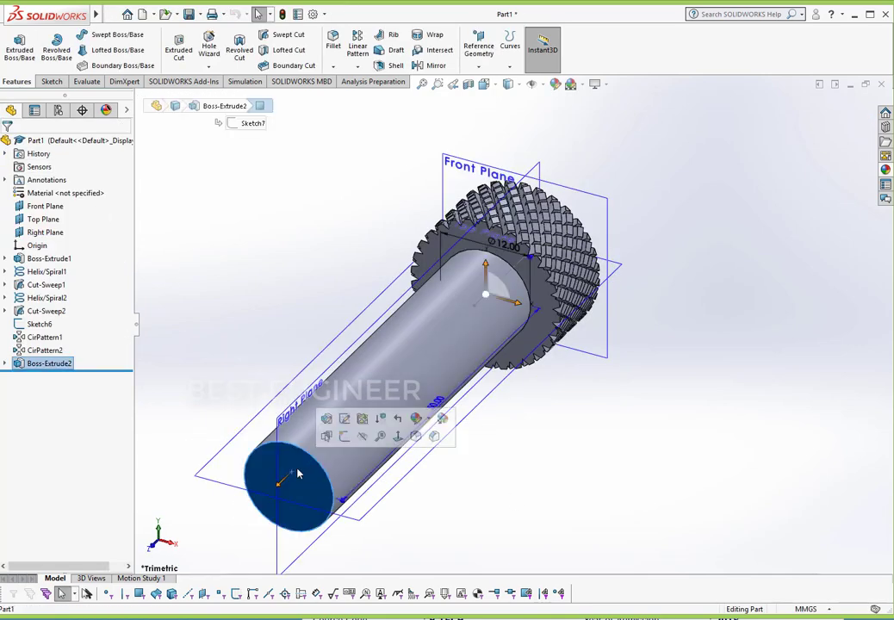
left_click(397, 435)
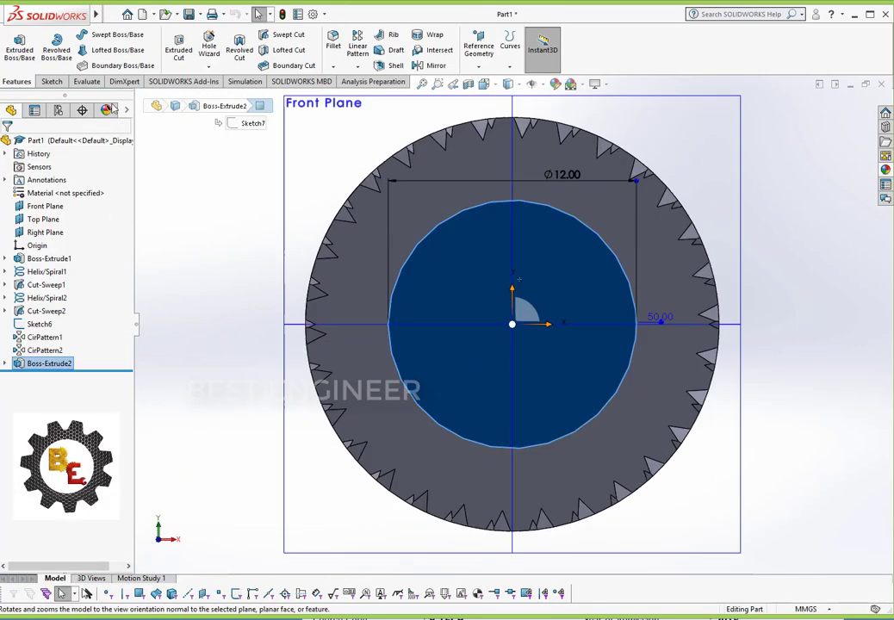
left_click(51, 82)
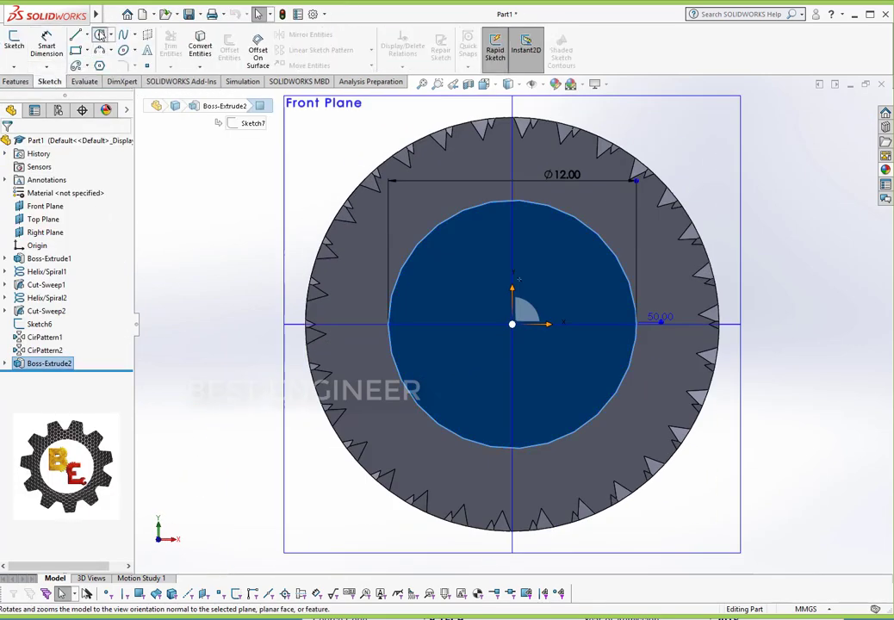
left_click(99, 34)
left_click(512, 324)
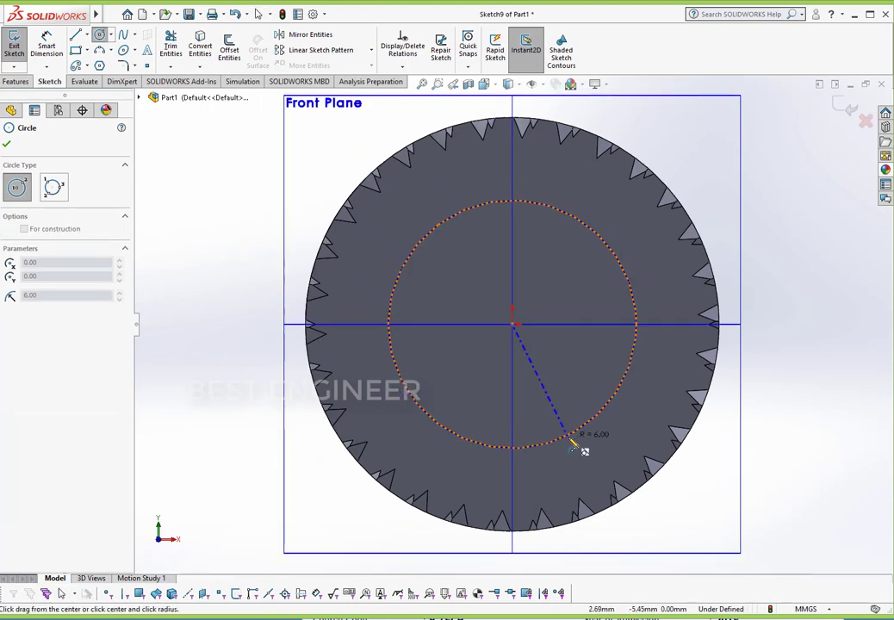
left_click(571, 444)
- Create a constant-pitch helix from the end circle with 1 mm pitch, 50 revolutions, reversed direction, 0° start angle and counterclockwise
key("z")
middle_click_drag(717, 310, 637, 374)
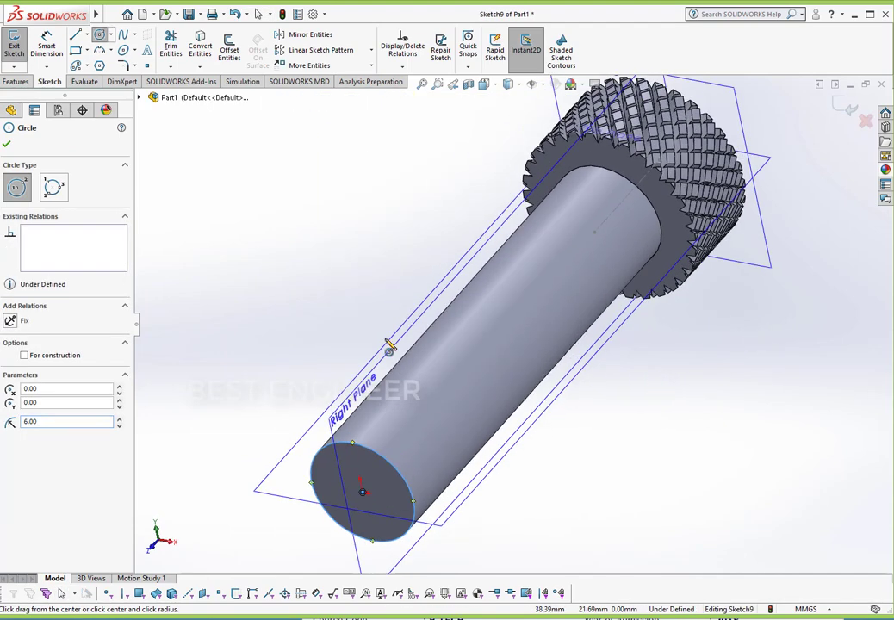
left_click(17, 81)
left_click(508, 67)
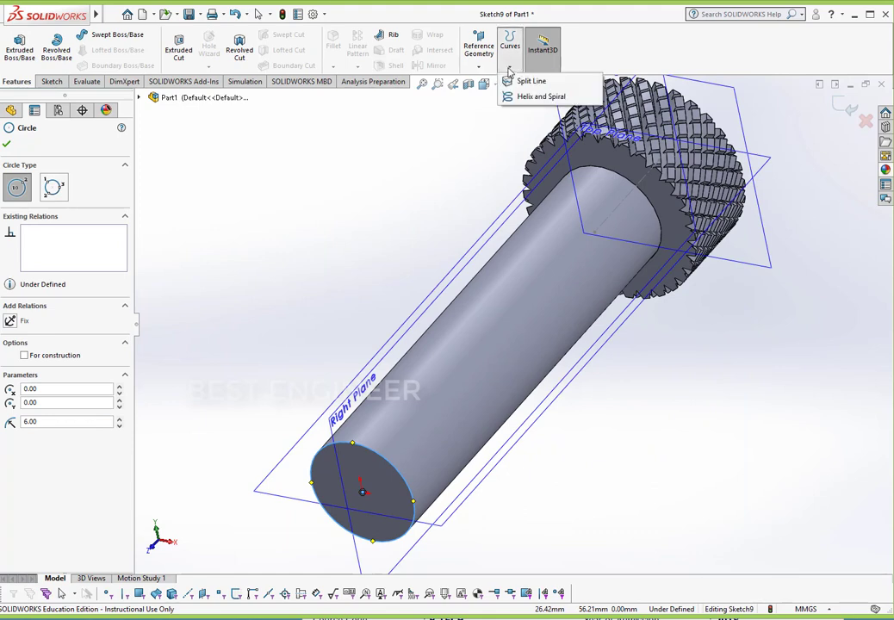
left_click(521, 94)
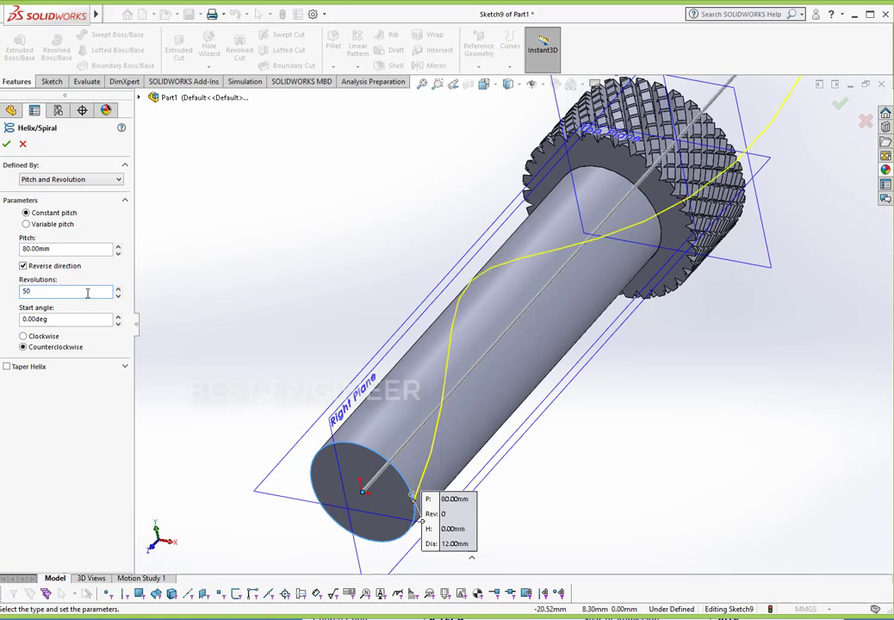
left_click(63, 249)
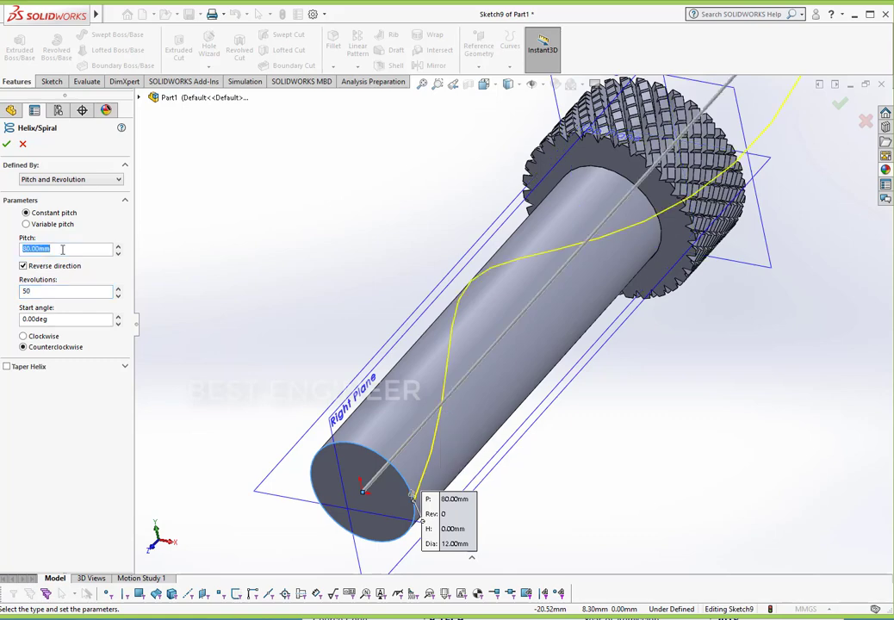
type("1")
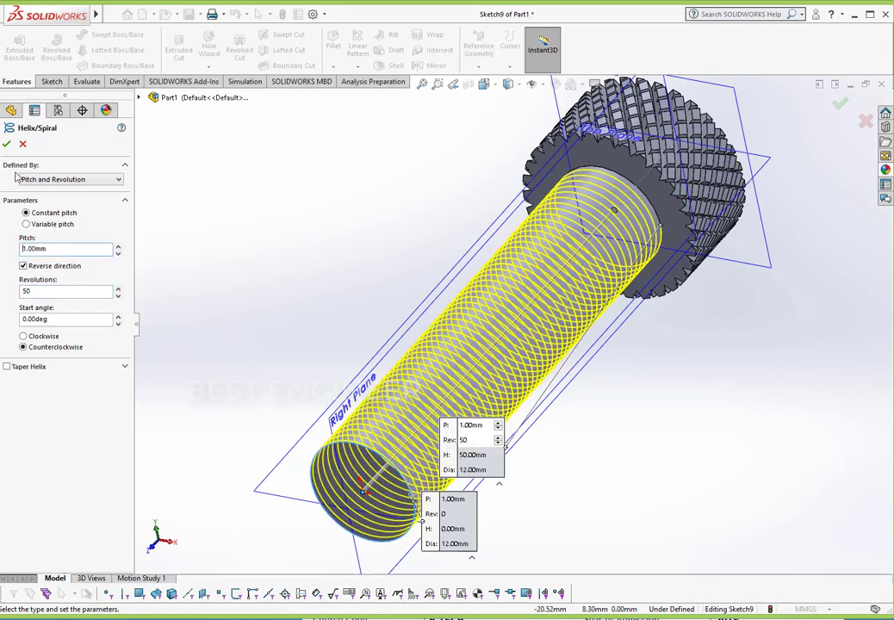
left_click(9, 144)
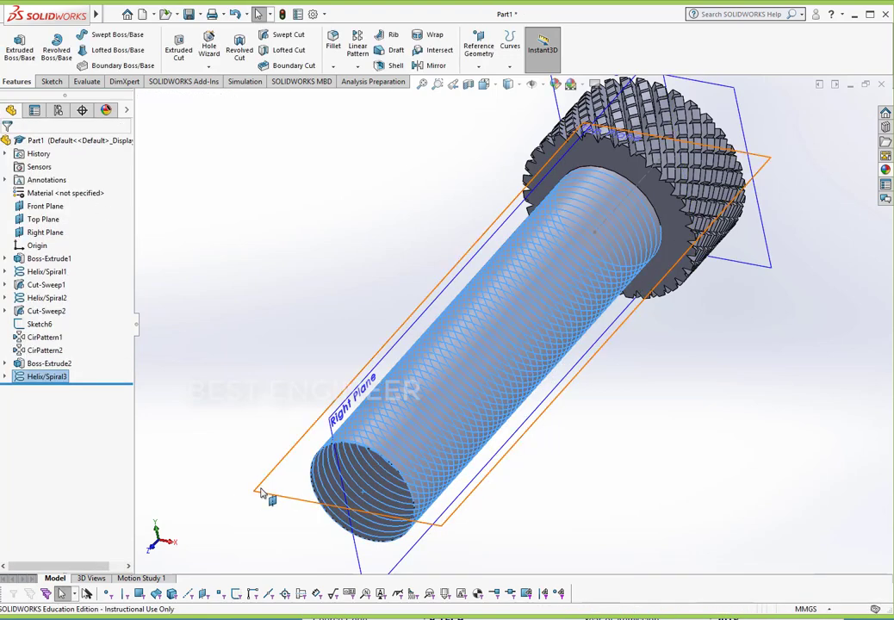
- Reopen the shaft helix's definition and examine where the curve starts on the shaft's end edge
right_click(53, 384)
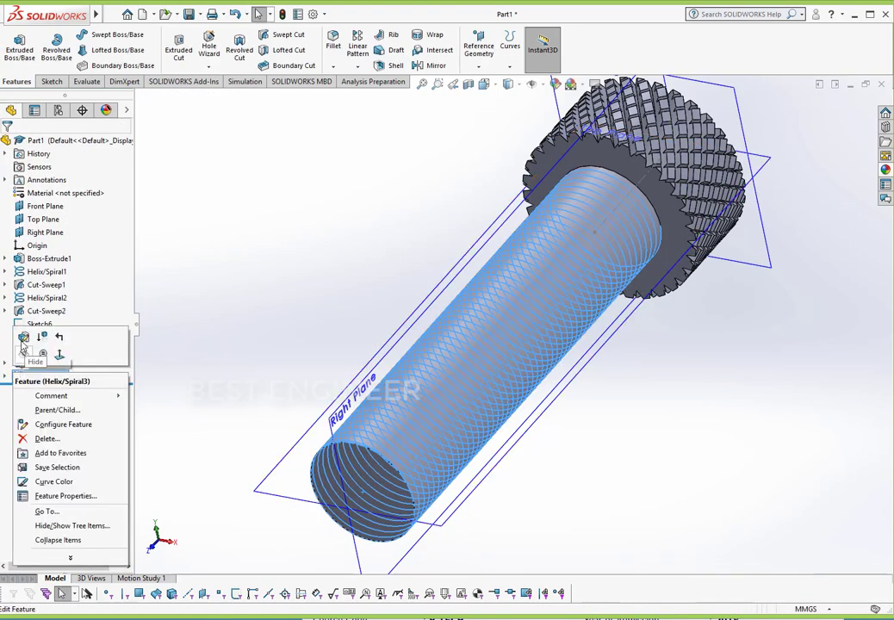
left_click(23, 338)
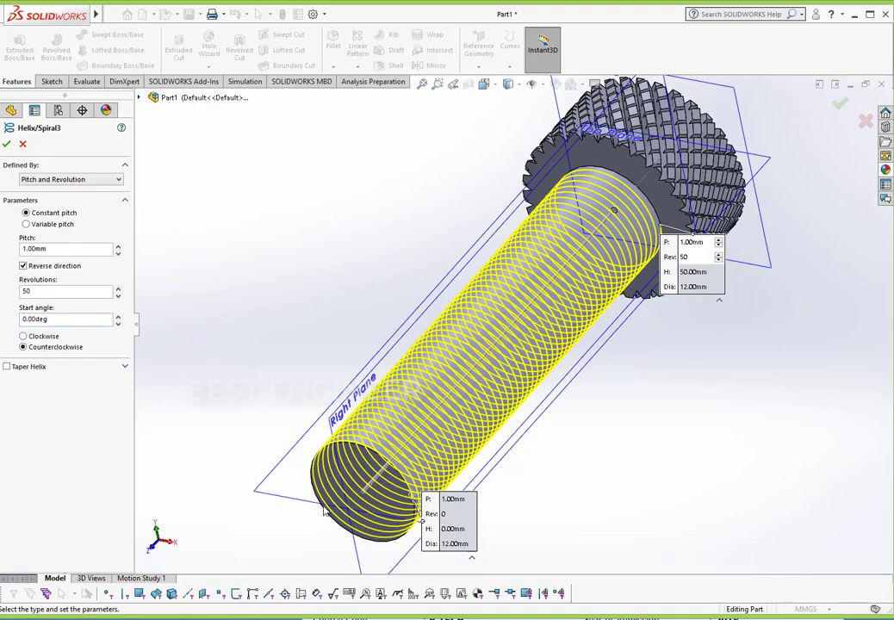
scroll(409, 515, "down", 4)
middle_click_drag(466, 489, 540, 568)
scroll(518, 503, "down", 4)
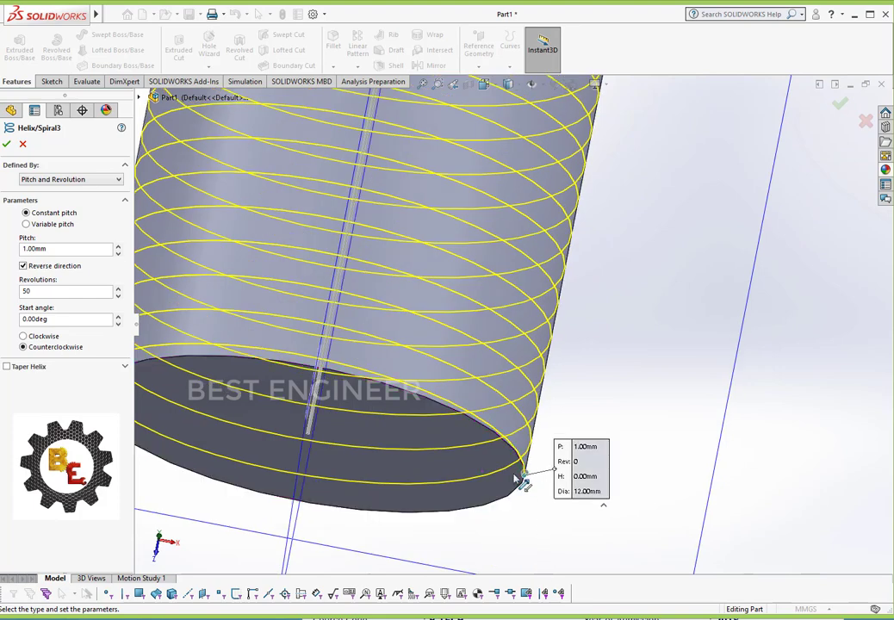
left_click(7, 144)
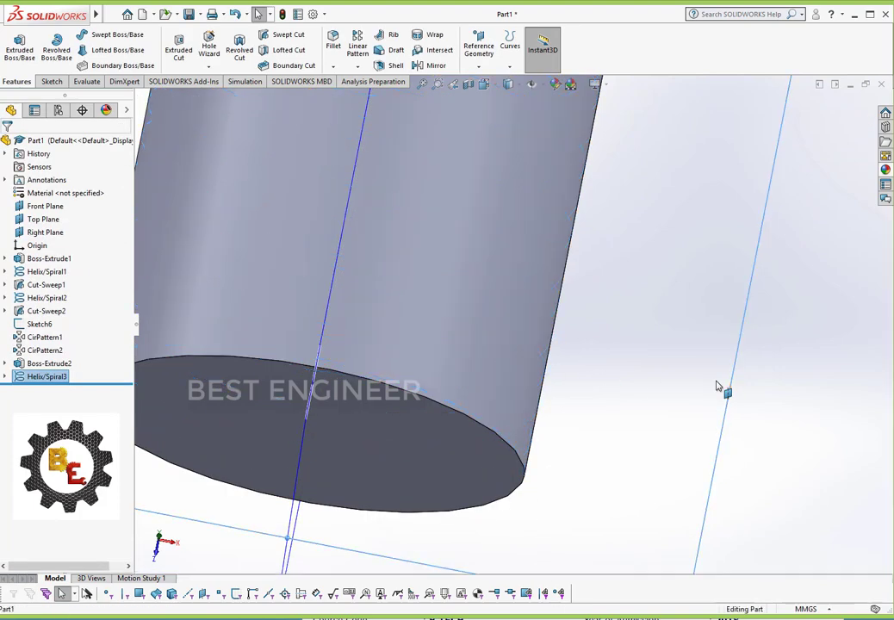
- Orient the view normal to the Top Plane and turn on the display of curves
left_click(720, 387)
left_click(823, 346)
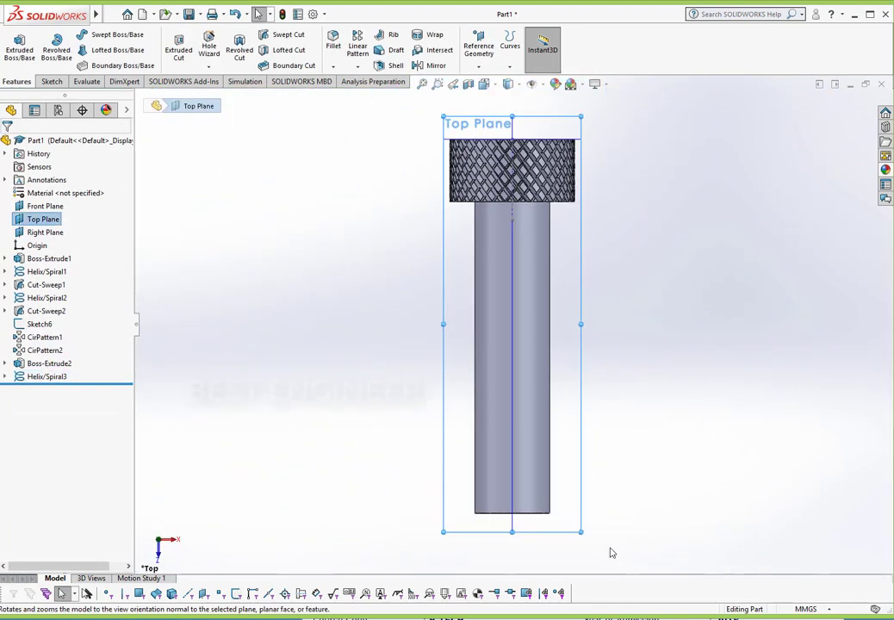
scroll(604, 540, "down", 3)
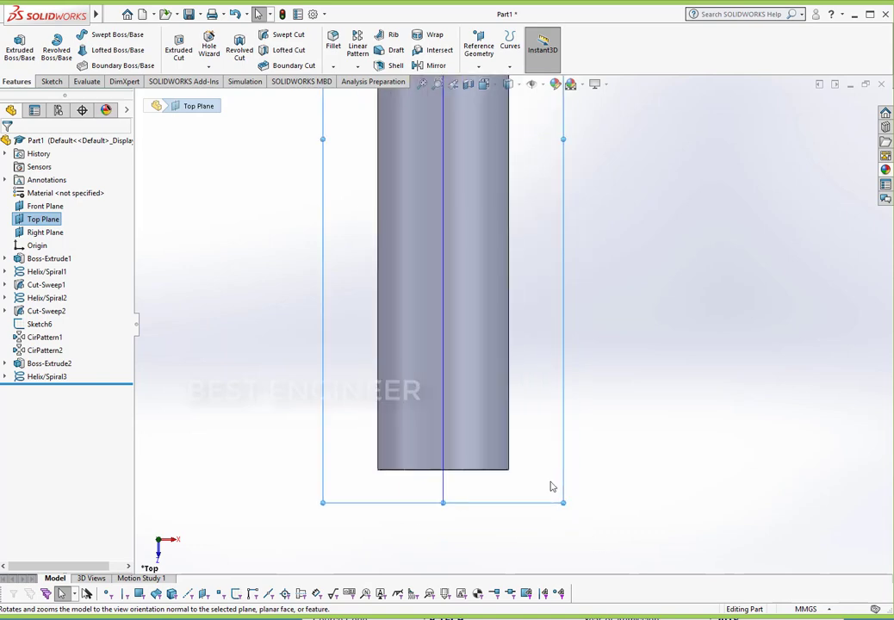
left_click(543, 84)
left_click(533, 171)
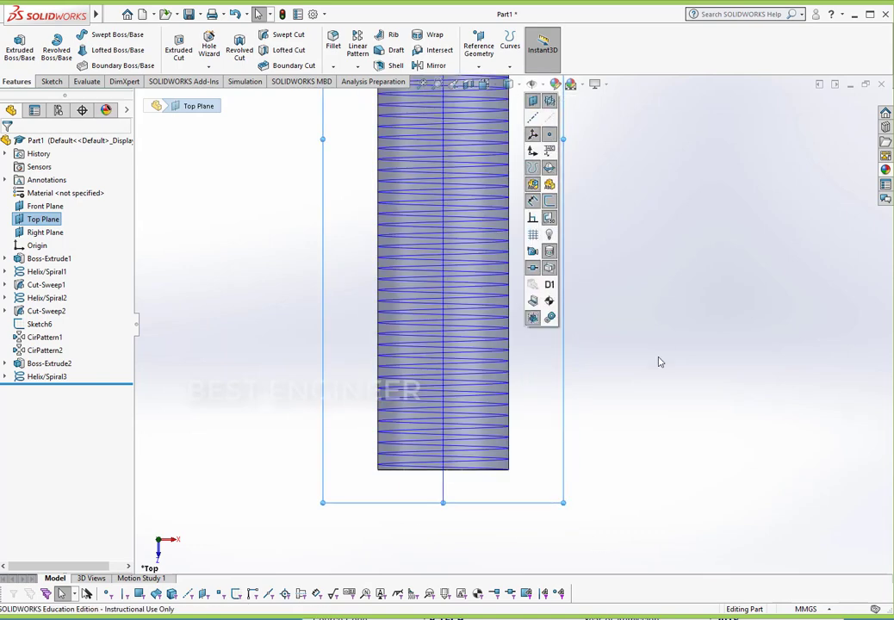
- Sketch a three-sided inscribed-circle polygon on the Top Plane, sides about 1.36 mm, centred on the shaft's end corner where the helix starts
scroll(543, 517, "down", 4)
scroll(493, 407, "down", 2)
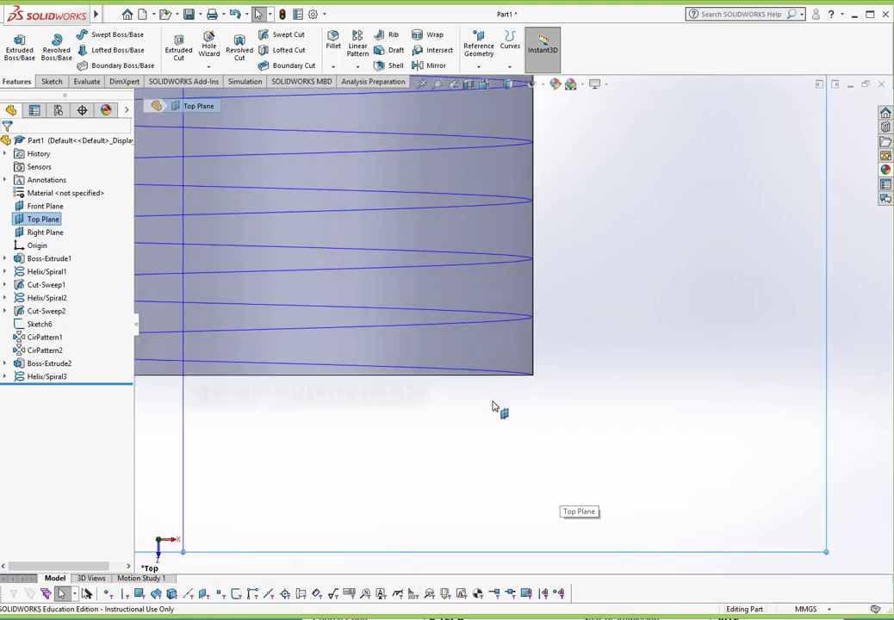
left_click(51, 81)
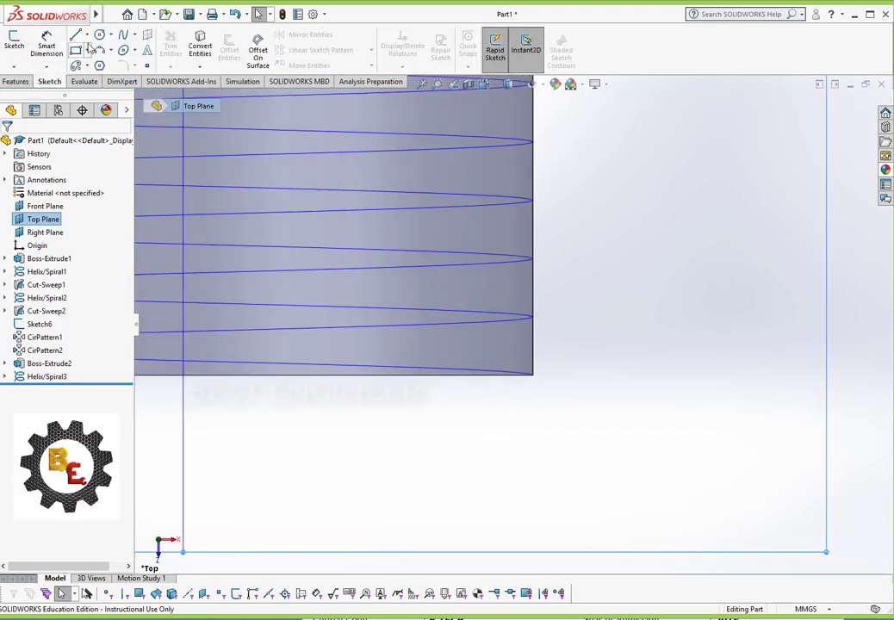
left_click(99, 66)
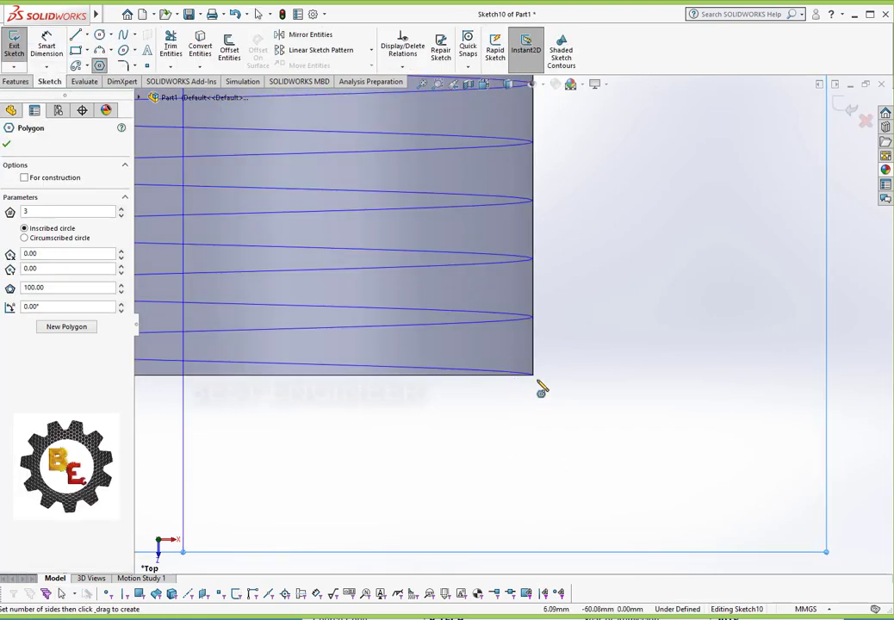
left_click(534, 376)
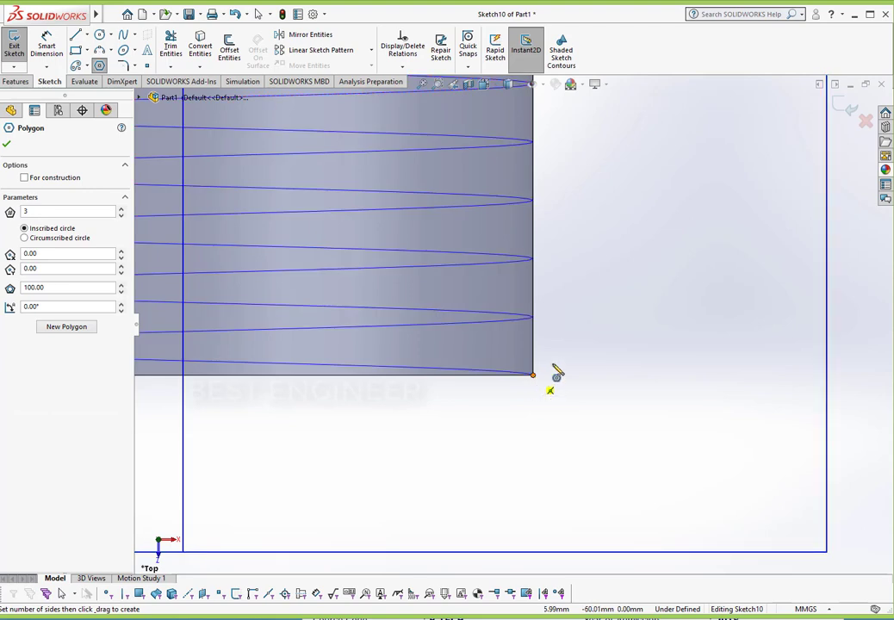
left_click(557, 336)
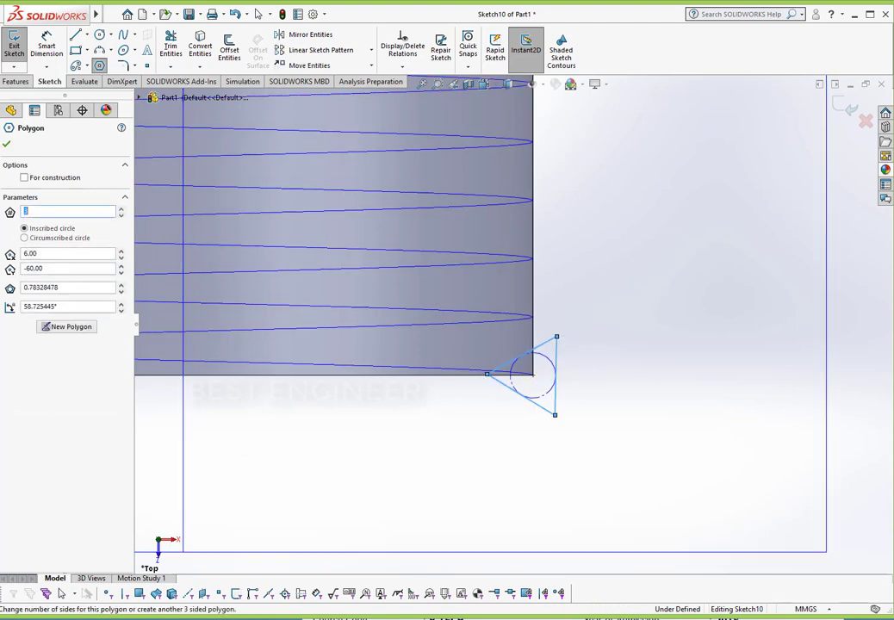
left_click(7, 145)
- Apply a vertical relation to the triangle's outer side
left_click(47, 48)
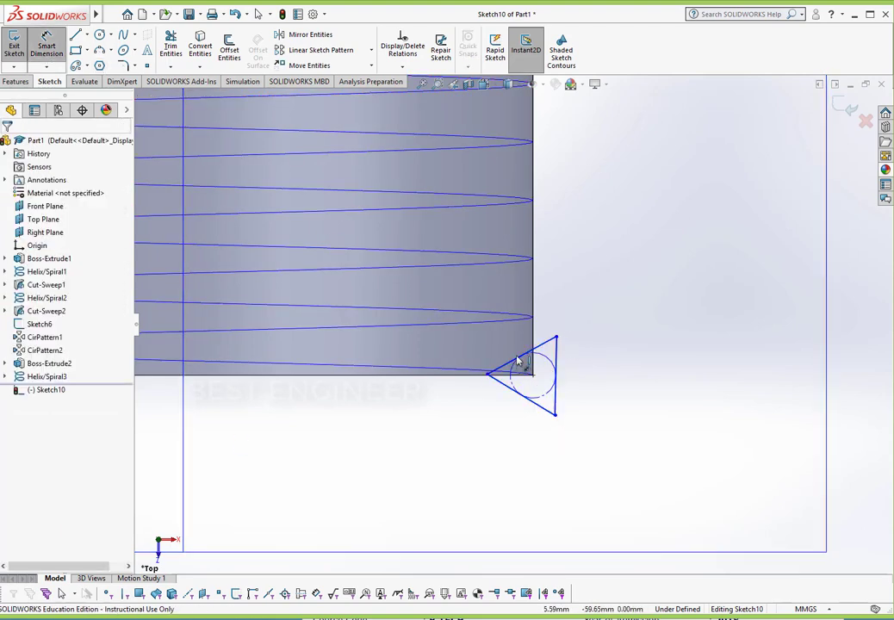
key("Escape")
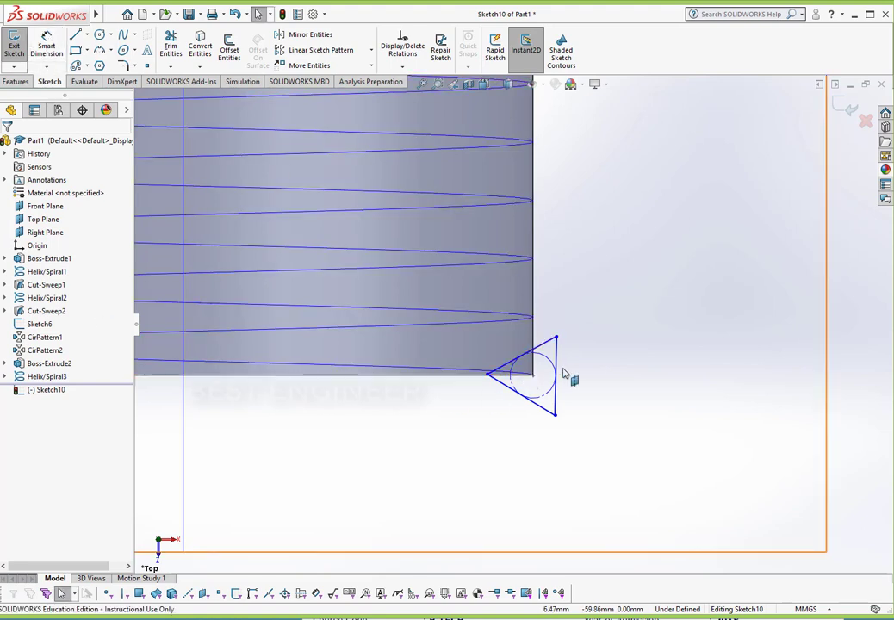
left_click(556, 399)
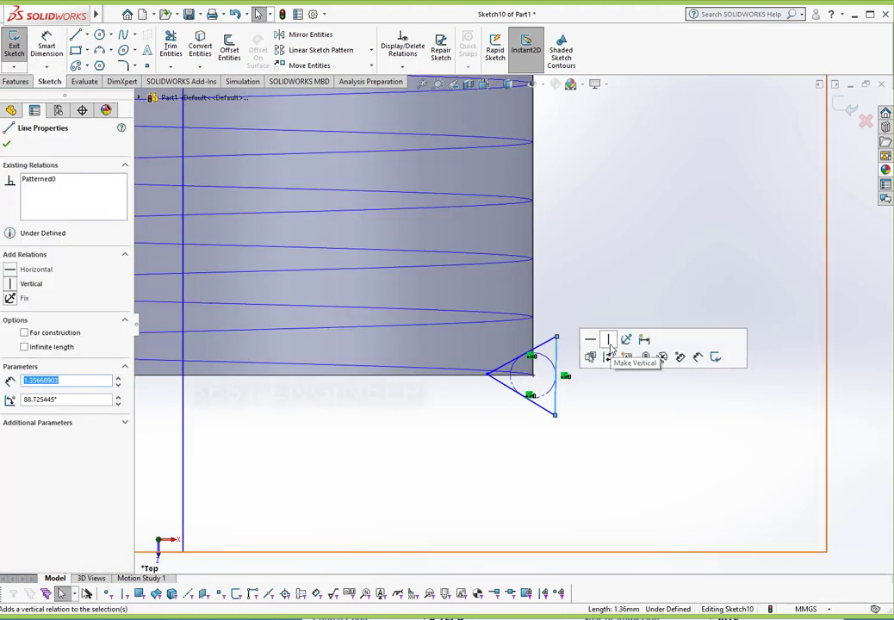
left_click(624, 359)
- Dimension the triangle's inner vertex 0.5 mm horizontally from its centre point and finish the sketch
left_click(49, 46)
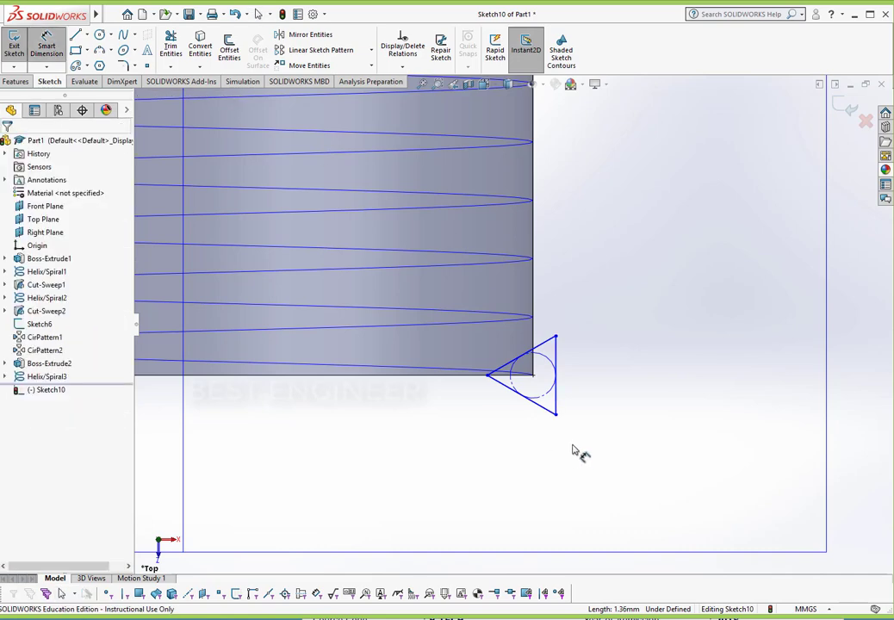
left_click(533, 376)
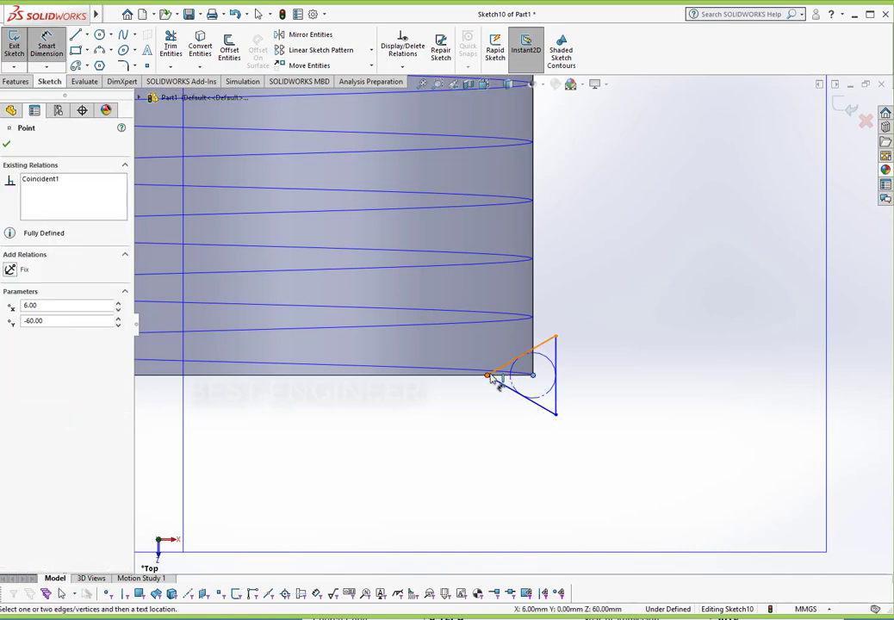
left_click(489, 376)
left_click(517, 425)
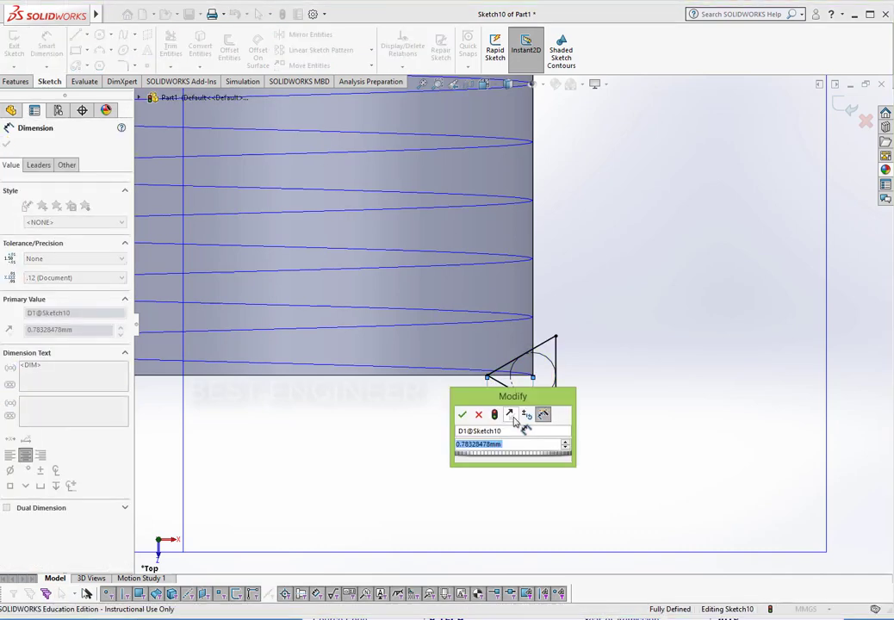
type("0.5")
key("Return")
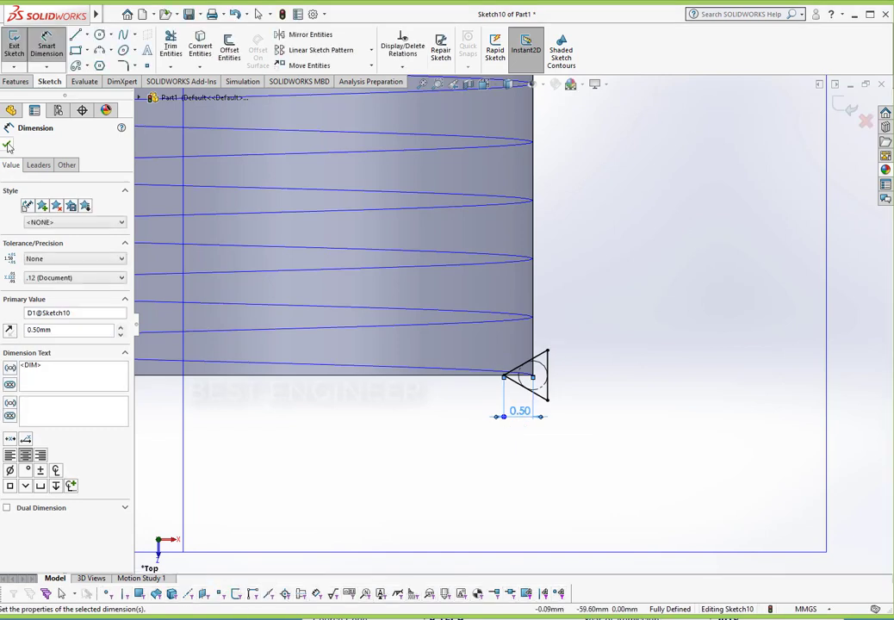
left_click(7, 144)
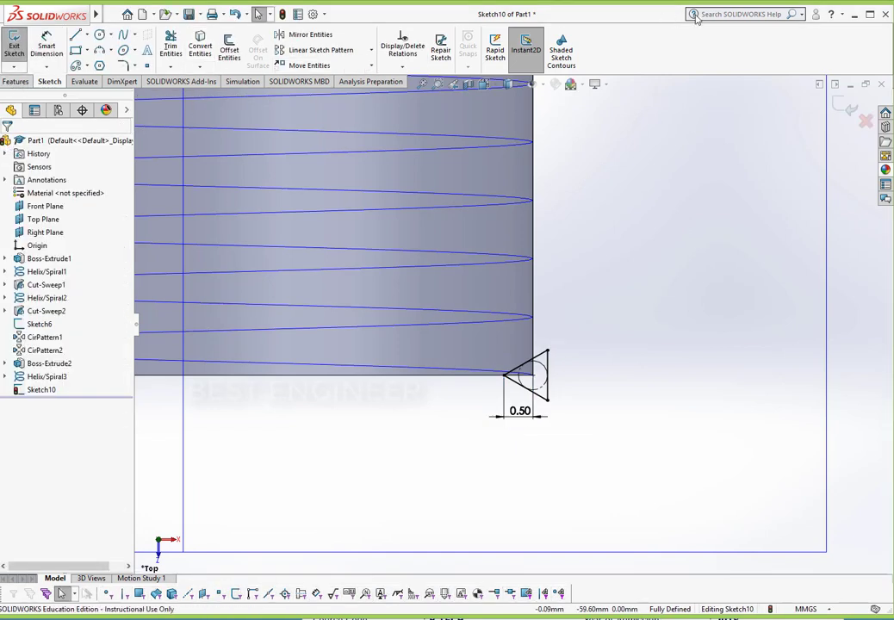
left_click(837, 106)
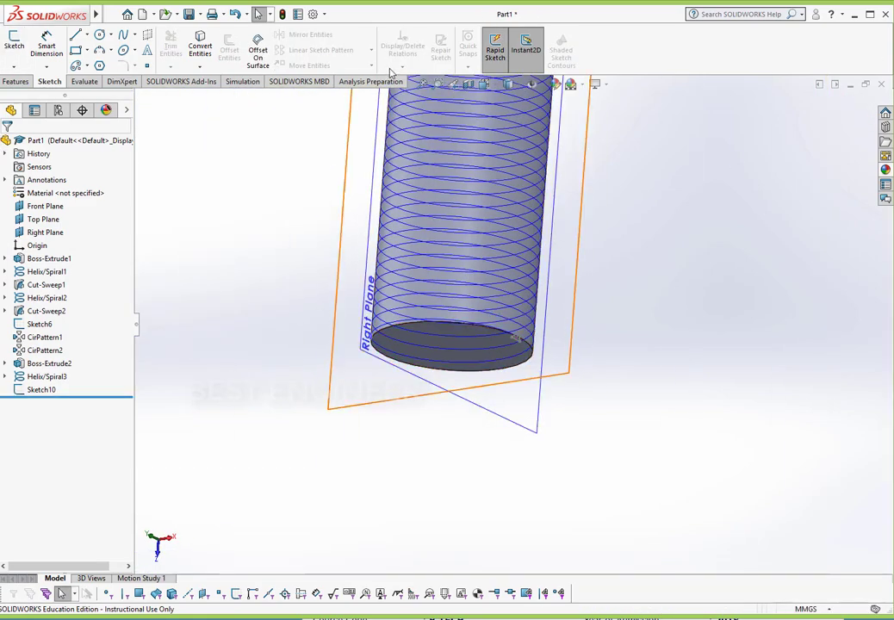
- Create a swept cut using the triangle sketch as profile and the shaft helix as path
scroll(675, 501, "down", 3)
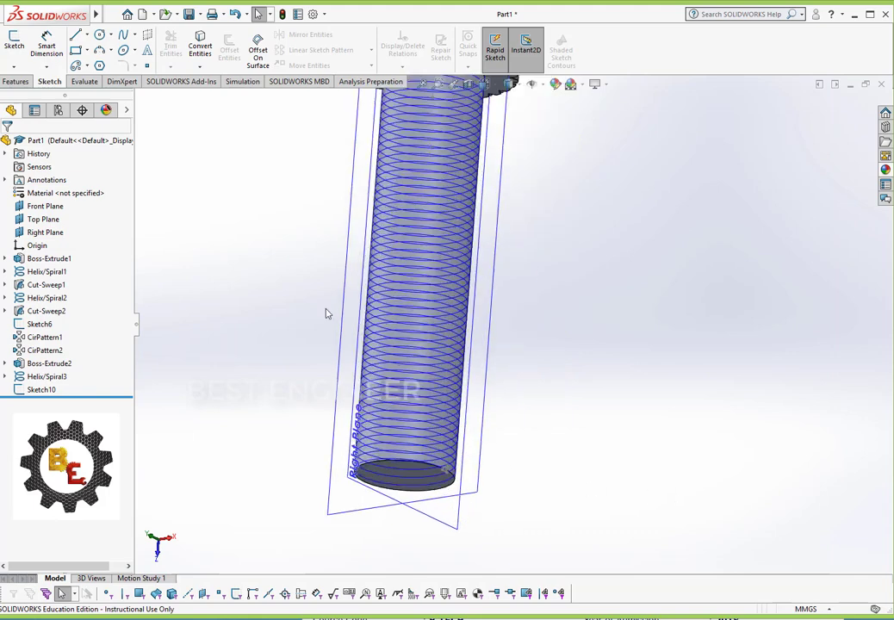
left_click(11, 82)
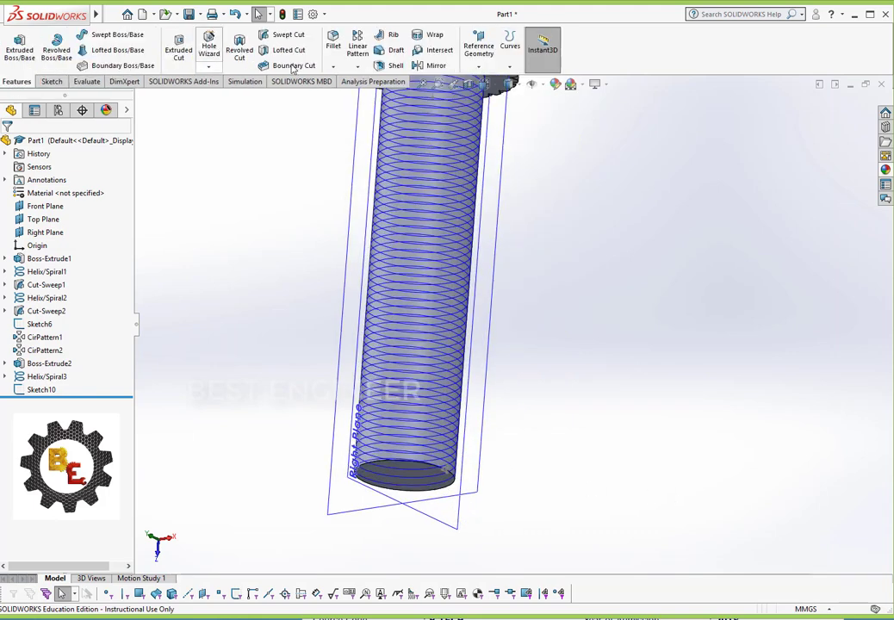
left_click(289, 37)
scroll(460, 448, "down", 8)
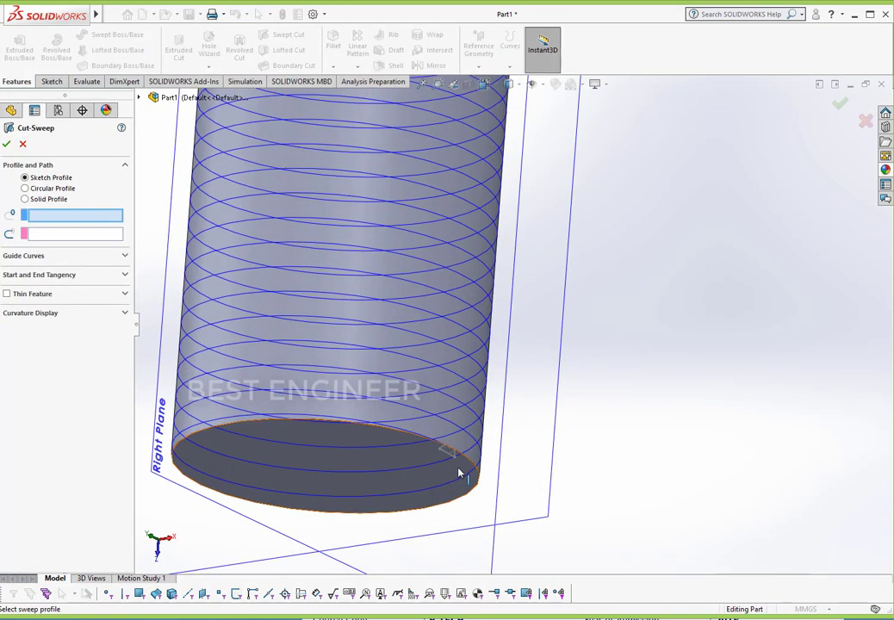
left_click(459, 431)
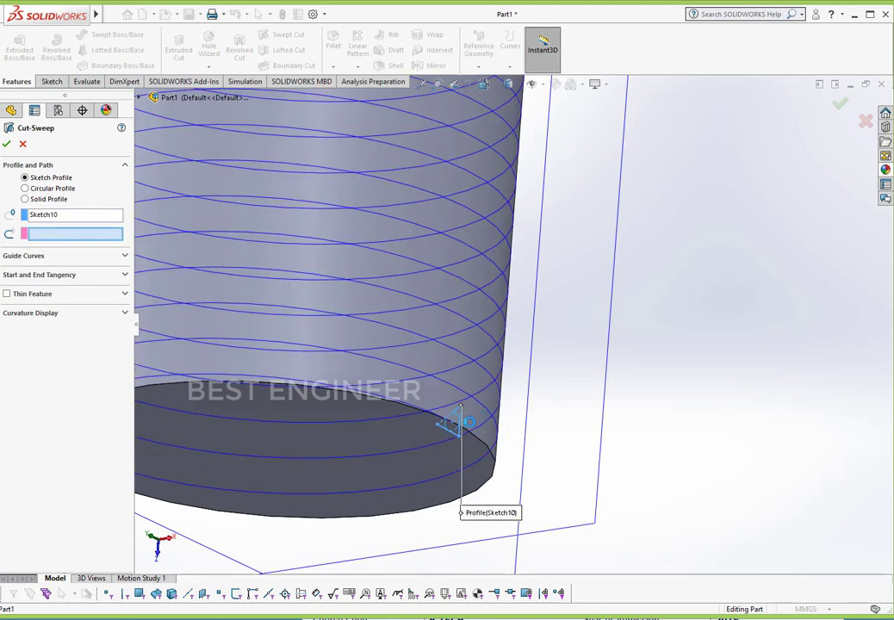
left_click(7, 144)
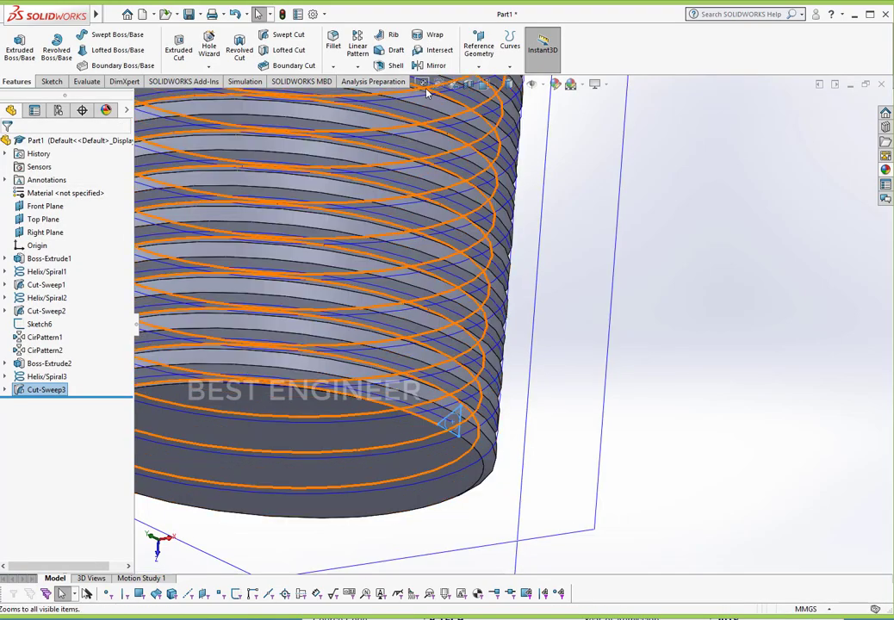
- Sketch a closed right triangle about 1.18 mm wide on the Top Plane, overlapping the corner of the knurled head's free end
left_click(422, 83)
scroll(551, 301, "down", 3)
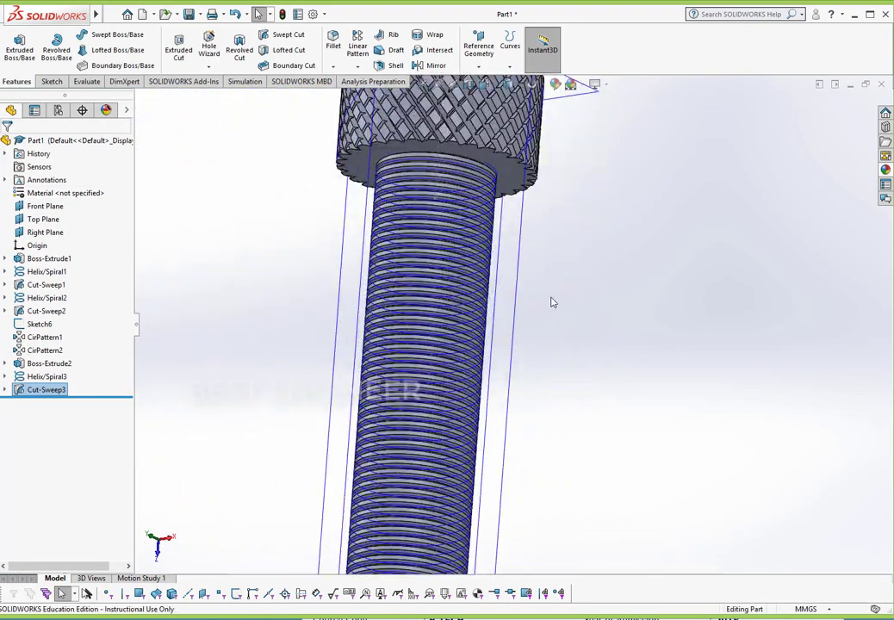
scroll(566, 311, "up", 3)
middle_click_drag(565, 312, 571, 366)
left_click(531, 277)
left_click(634, 239)
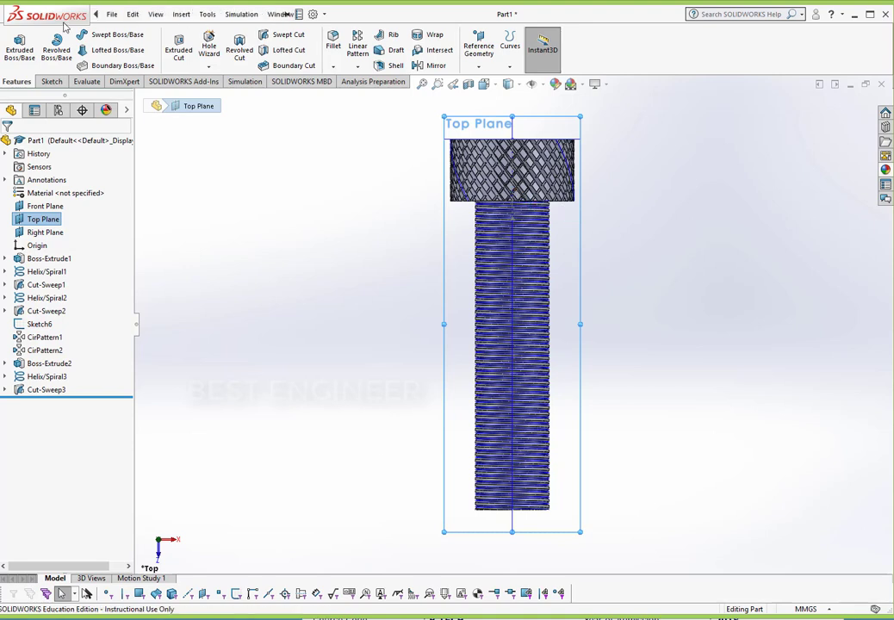
left_click(52, 81)
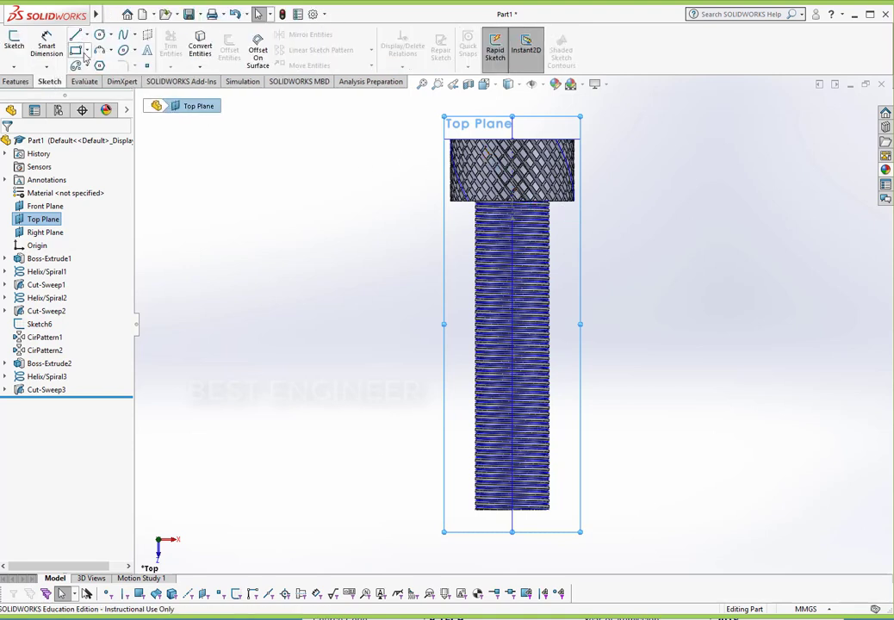
left_click(76, 34)
scroll(626, 224, "down", 5)
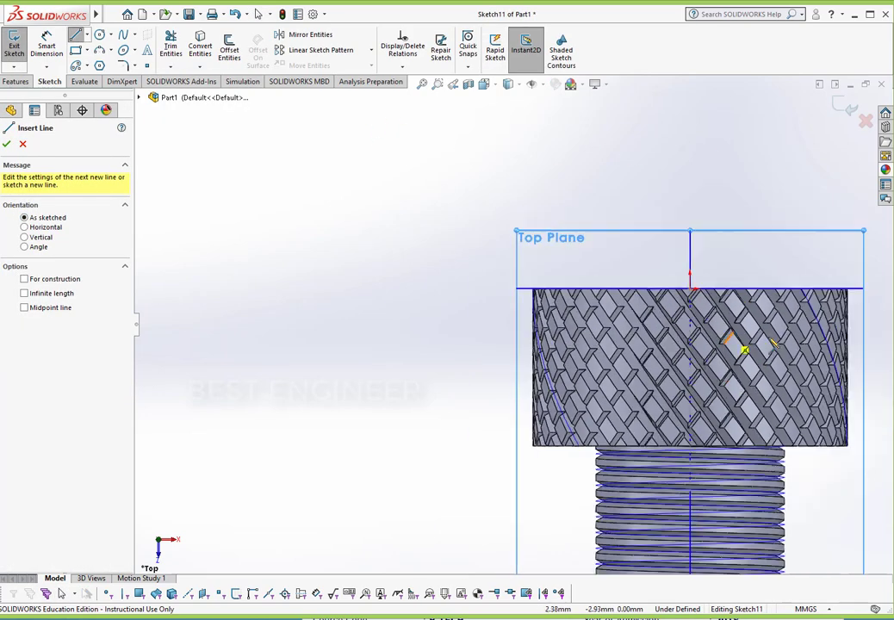
scroll(565, 301, "down", 3)
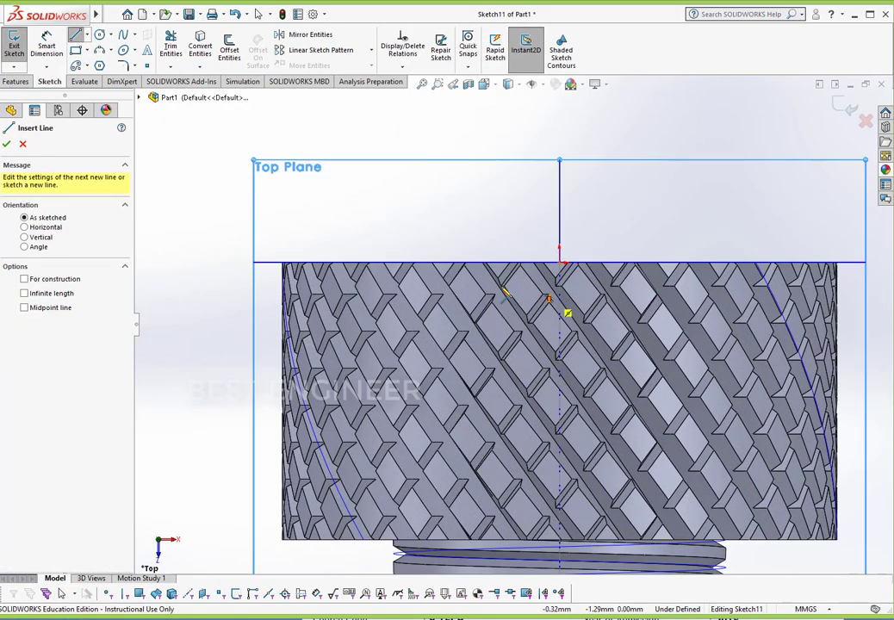
left_click(279, 262)
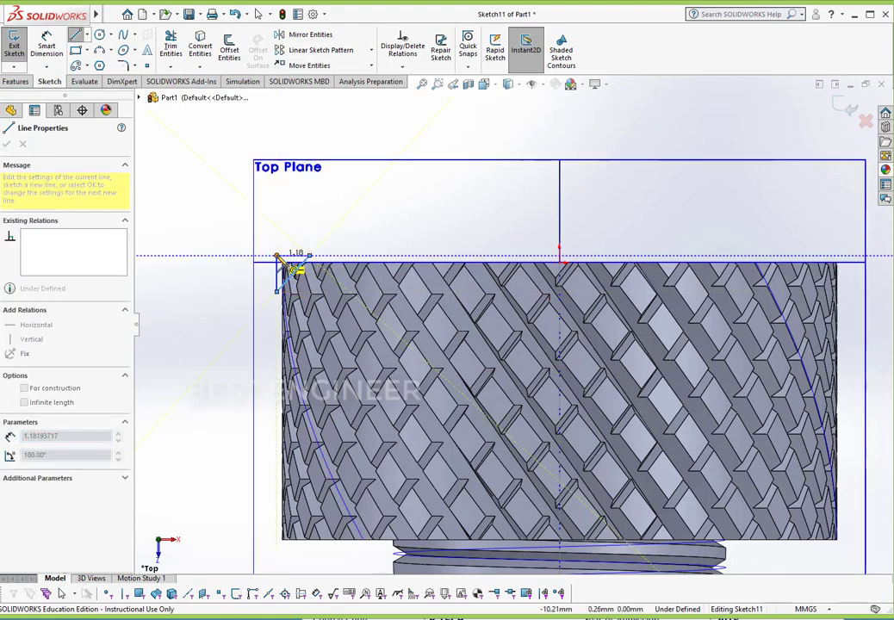
left_click(297, 269)
- Draw a closed right triangle about 0.70 mm wide on the shaft's end corner, with its legs along the shaft side and end edge
scroll(297, 269, "up", 10)
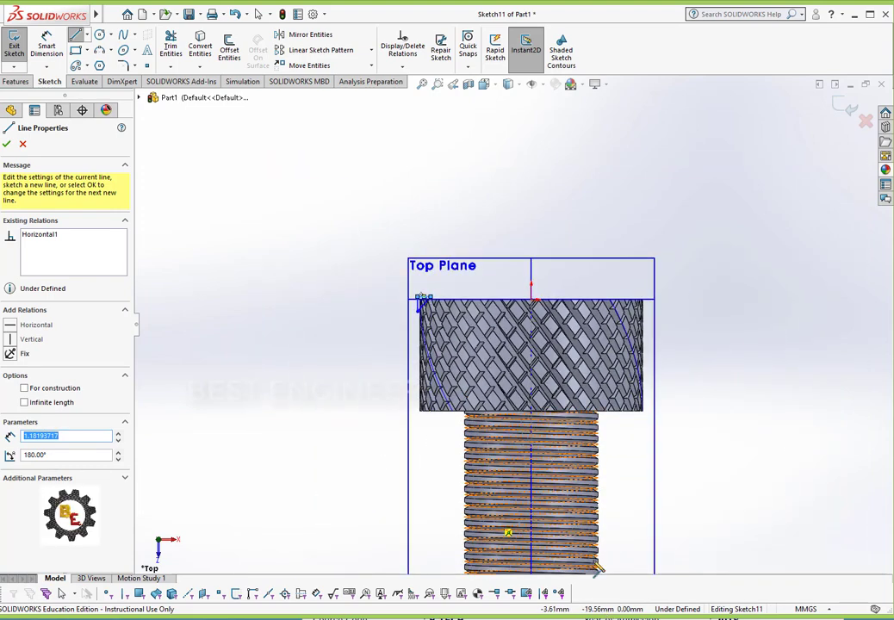
scroll(598, 547, "down", 5)
scroll(565, 534, "up", 6)
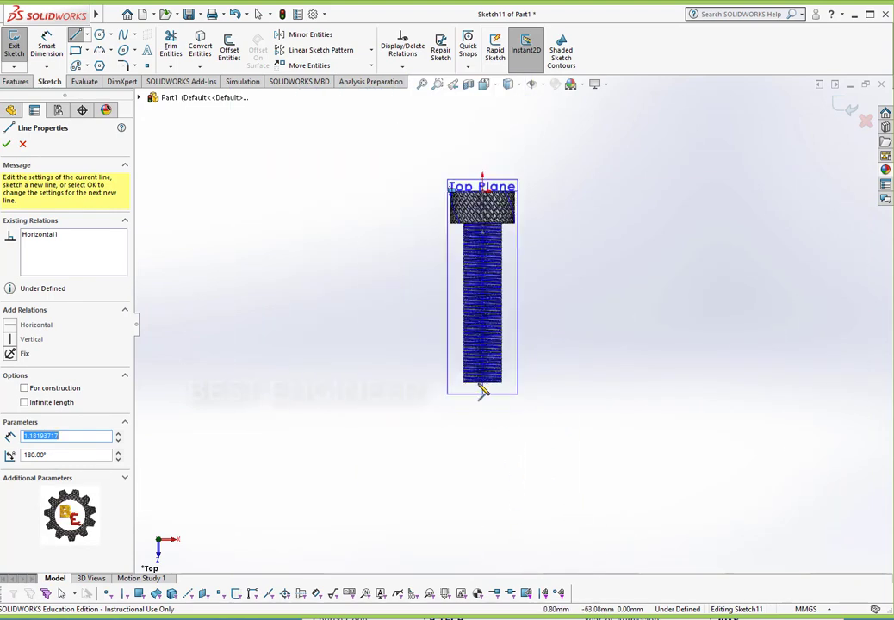
scroll(506, 348, "down", 5)
scroll(487, 347, "down", 8)
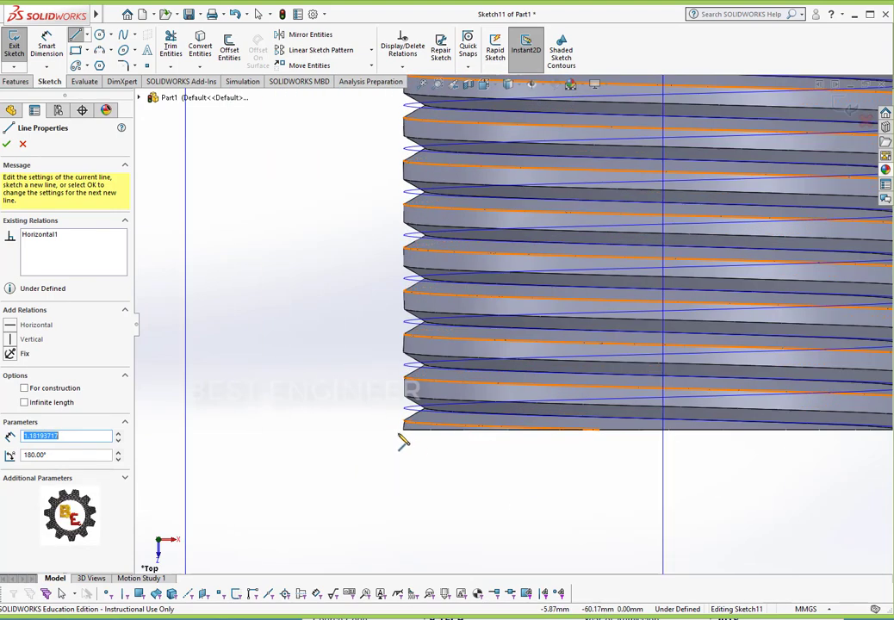
left_click(404, 429)
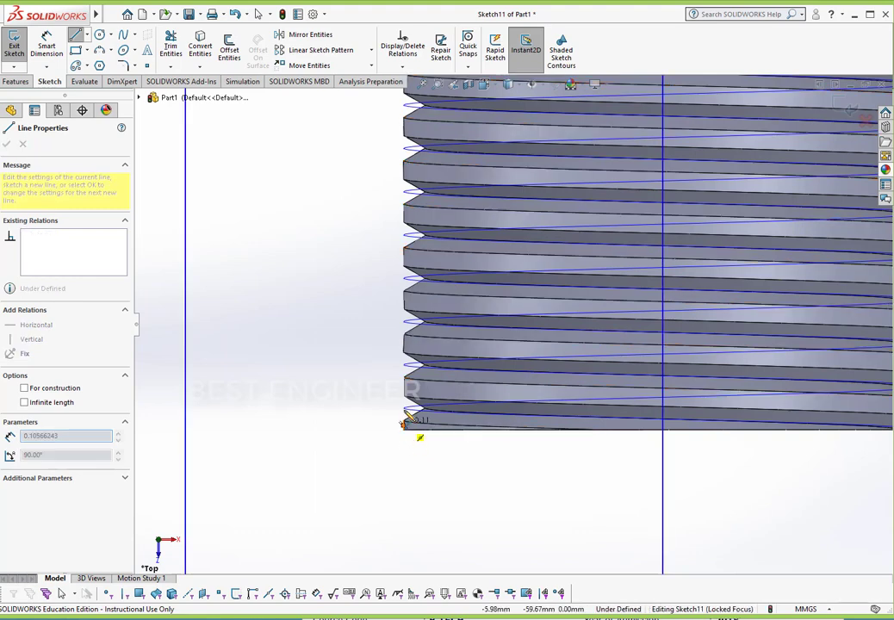
left_click(404, 403)
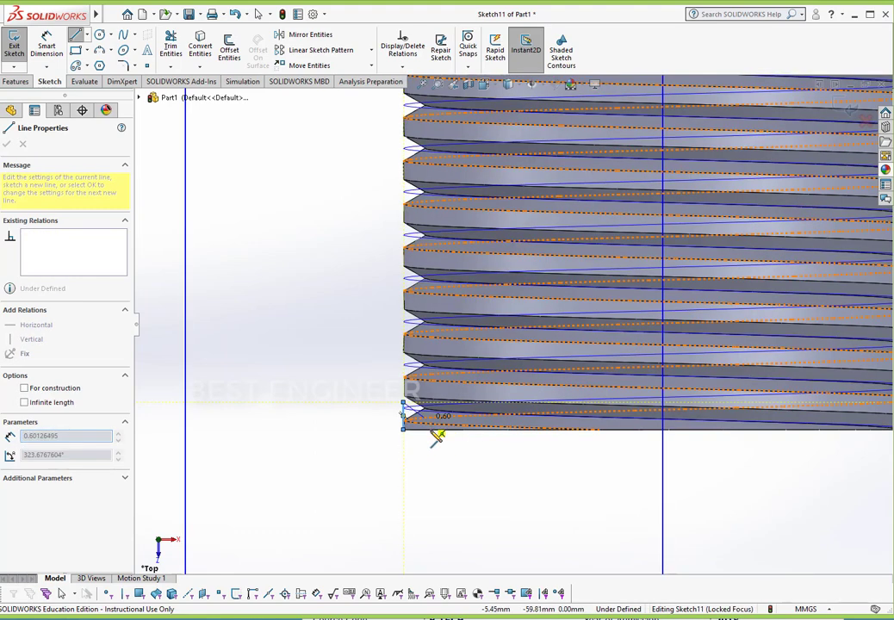
left_click(433, 430)
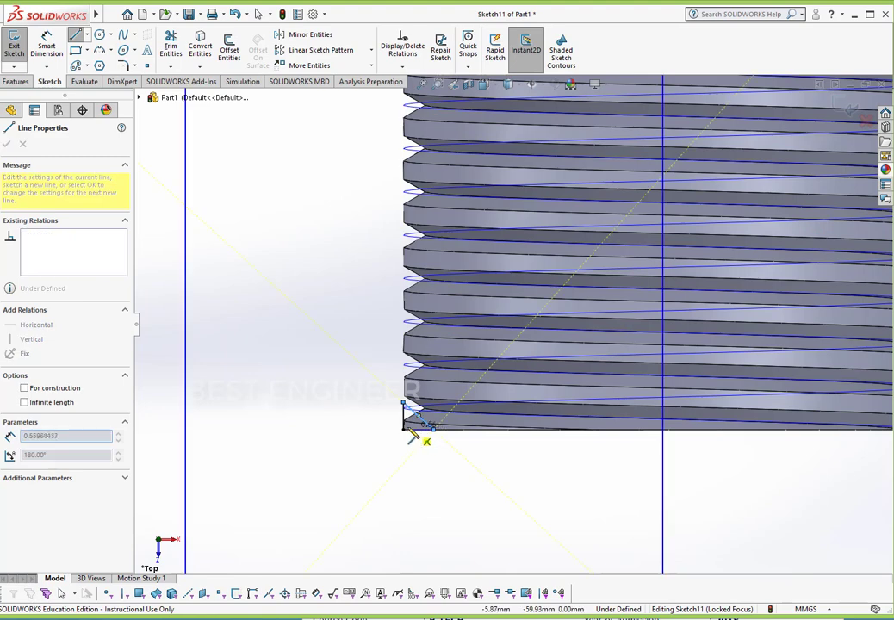
left_click(404, 429)
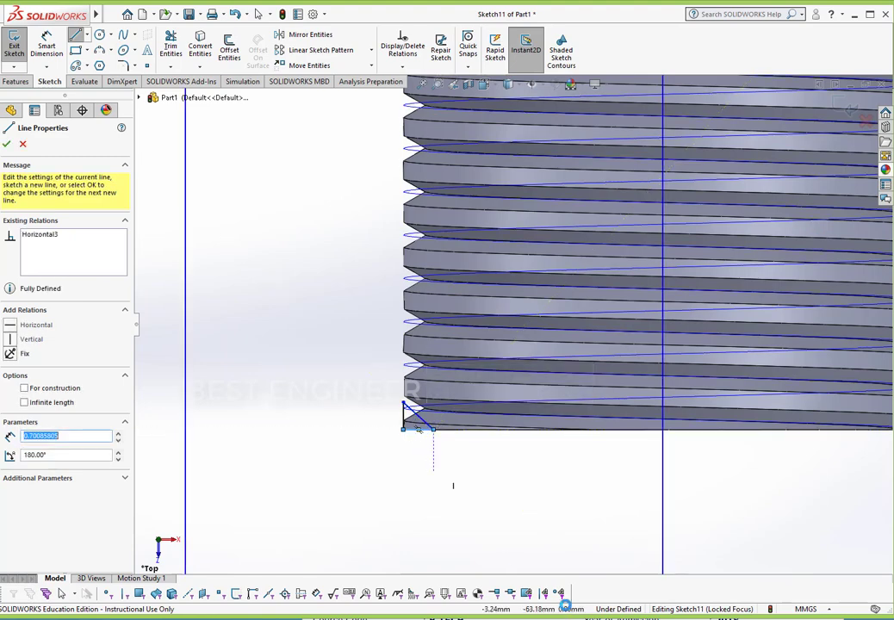
key("Escape")
- Revolve-cut both corner triangles 360° about the screw's centreline from Sketch6
key("f")
left_click(28, 81)
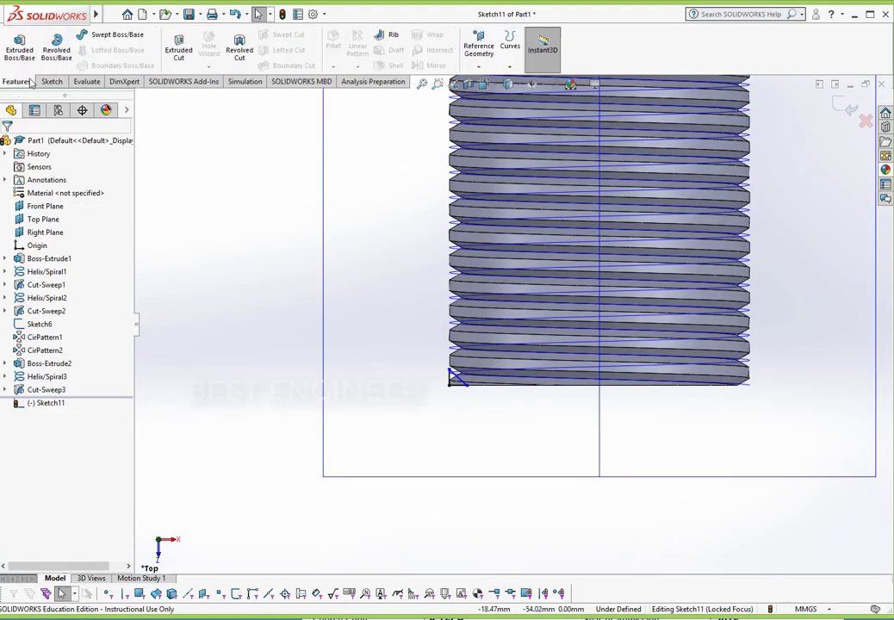
left_click(239, 48)
left_click(534, 84)
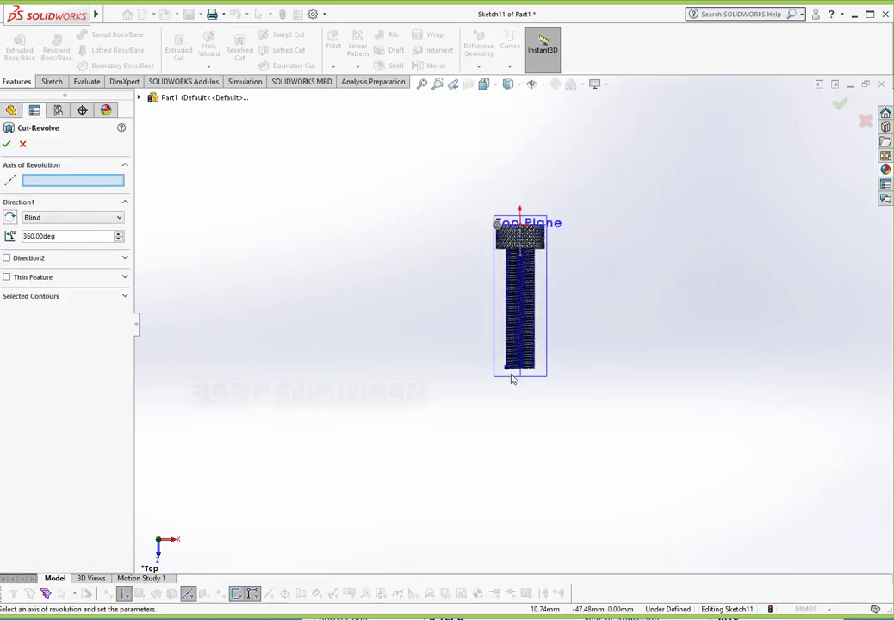
scroll(515, 377, "down", 8)
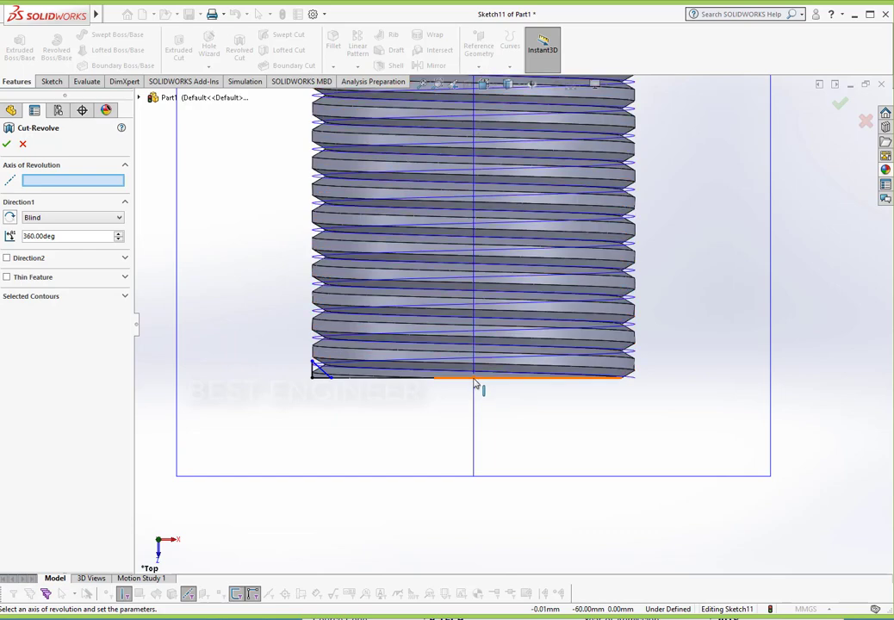
scroll(491, 379, "up", 6)
scroll(508, 289, "up", 3)
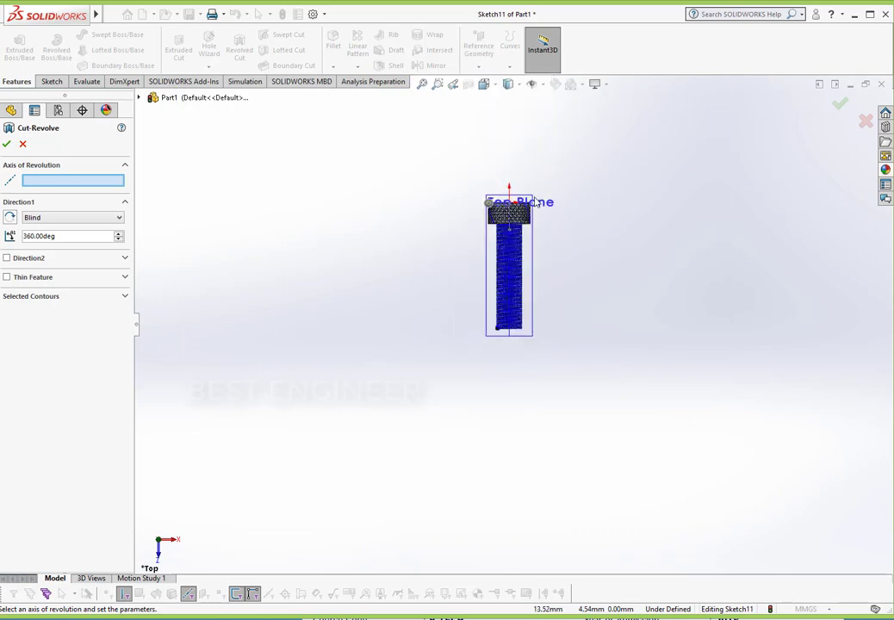
scroll(515, 250, "down", 6)
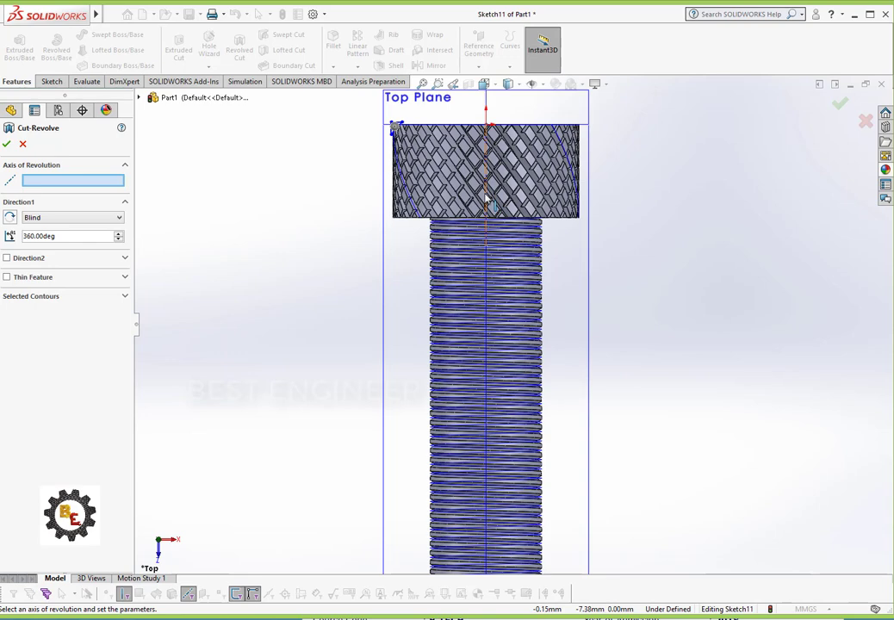
left_click(487, 125)
scroll(512, 329, "up", 3)
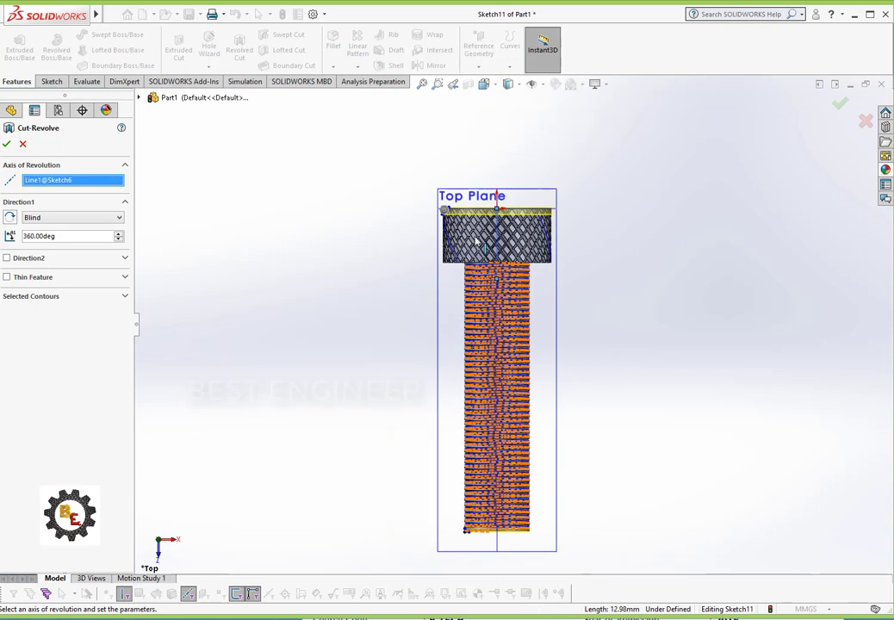
left_click(7, 145)
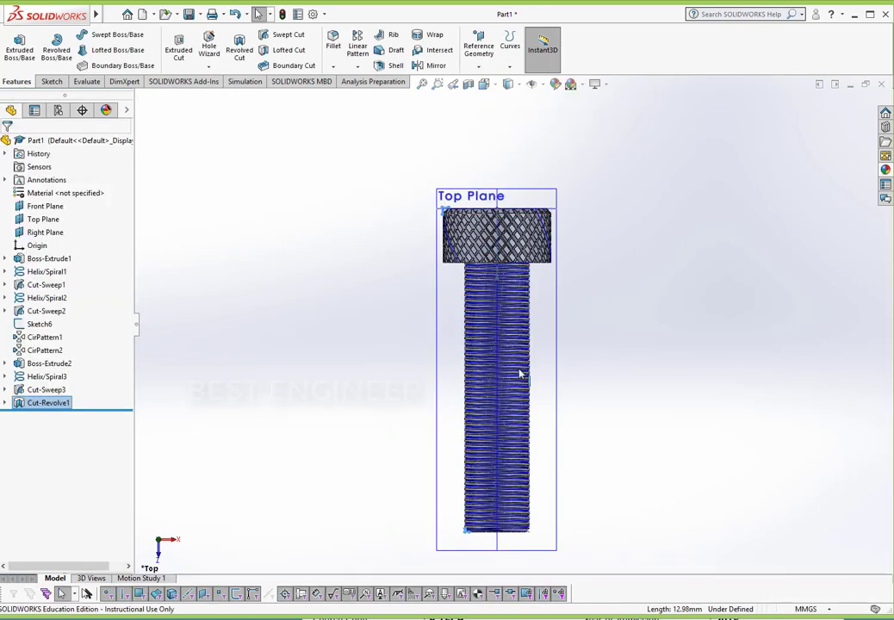
- Hide the reference planes and curves and view the whole finished screw from the threaded end
middle_click_drag(578, 424, 481, 384)
scroll(582, 250, "down", 2)
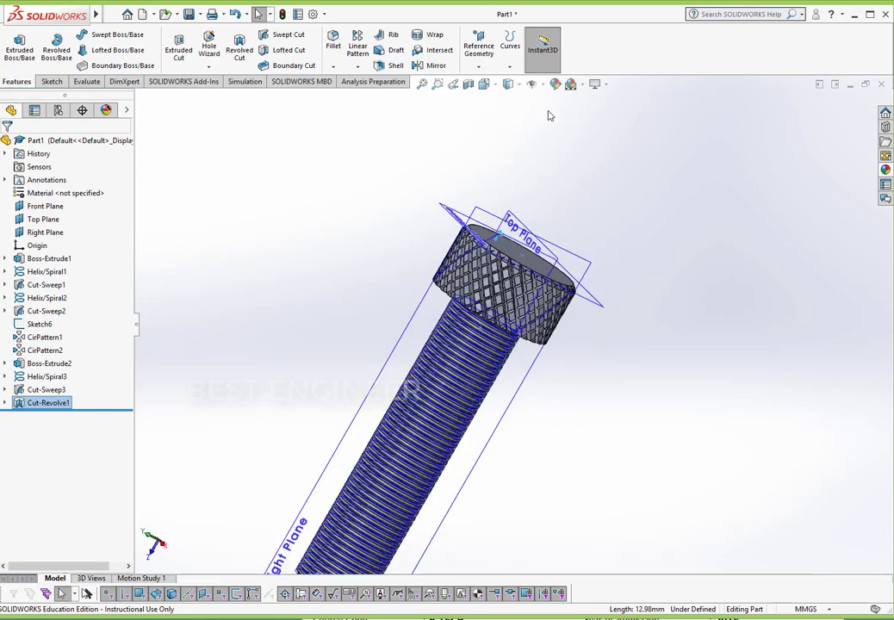
left_click(531, 83)
left_click(532, 101)
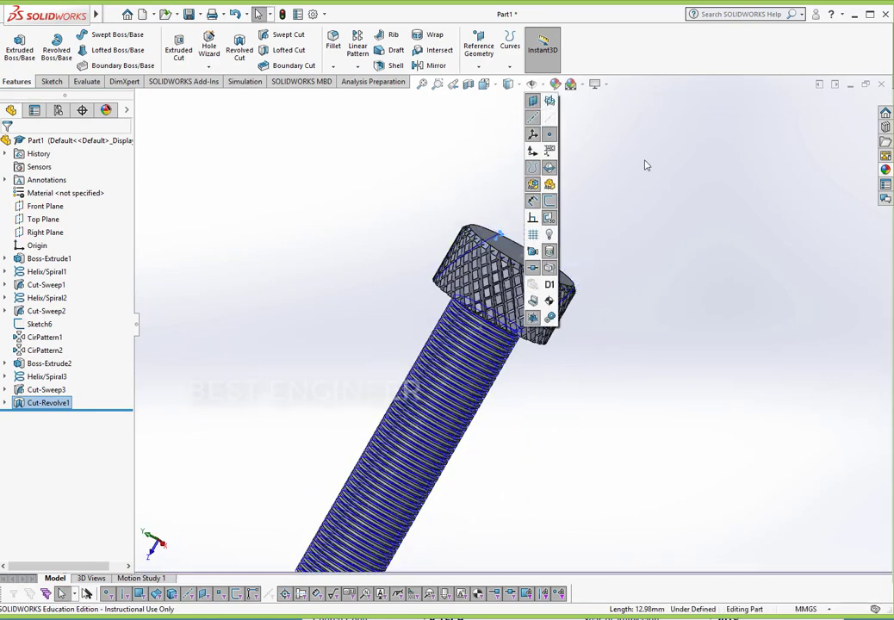
left_click(530, 171)
left_click(632, 286)
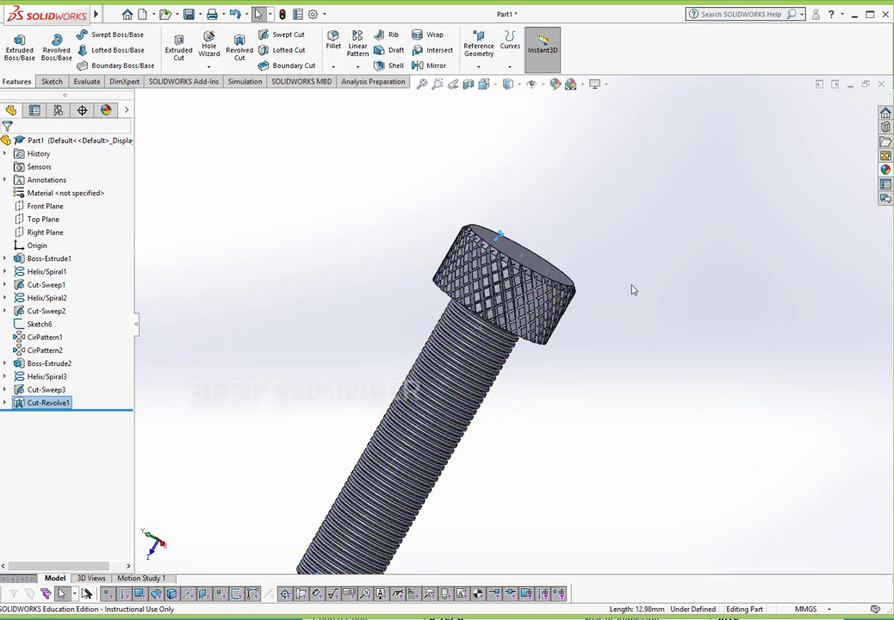
scroll(543, 518, "up", 1)
middle_click_drag(491, 504, 415, 359)
left_click(423, 86)
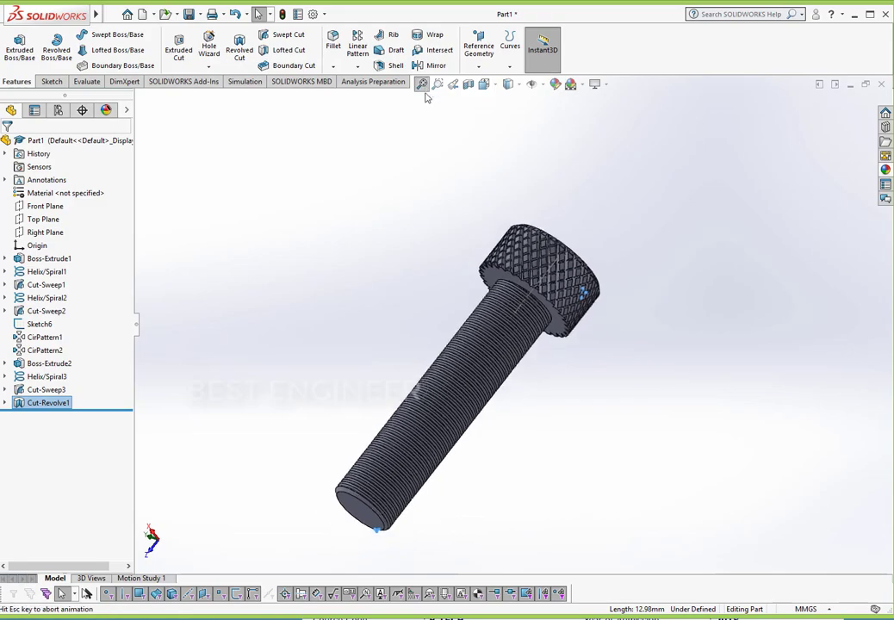
- Examine the finished screw from an isometric view, then up close at the diamond-knurled head, the shaft thread and the chamfered ends
left_click(483, 84)
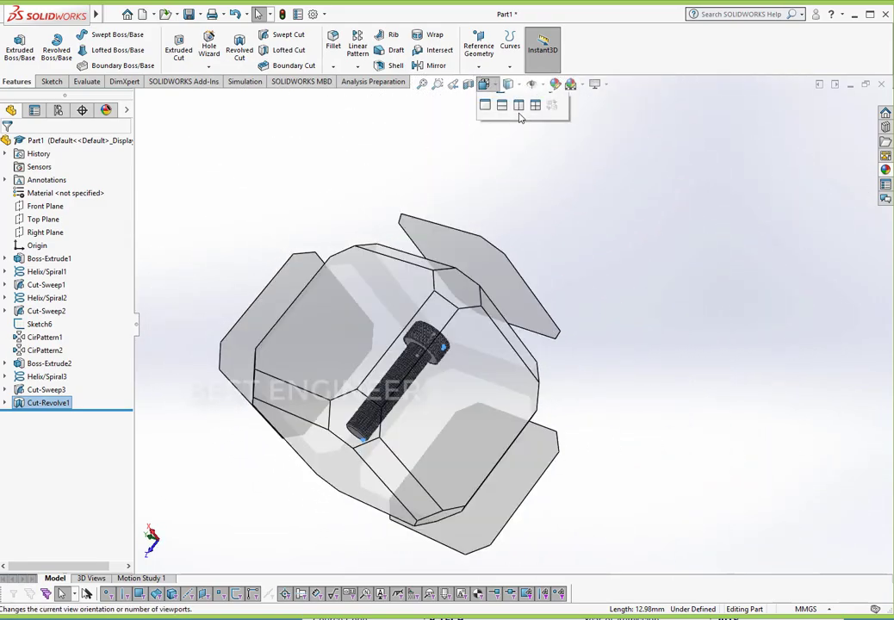
left_click(552, 120)
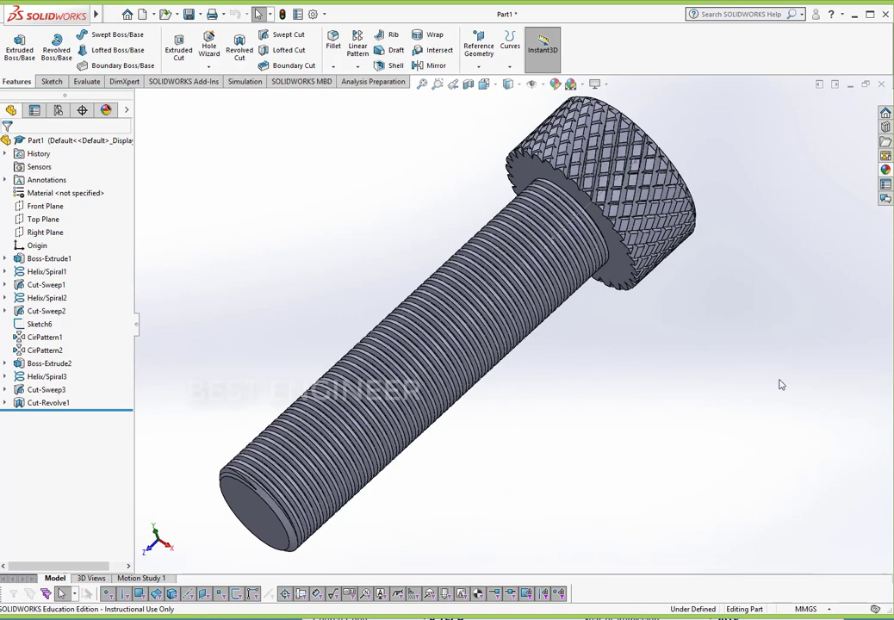
middle_click_drag(757, 329, 743, 357)
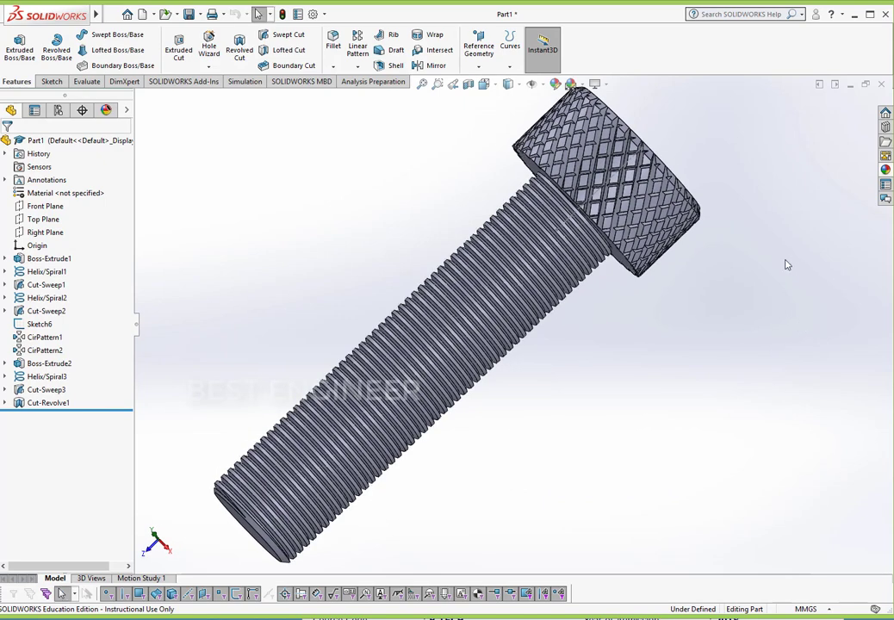
scroll(766, 198, "down", 5)
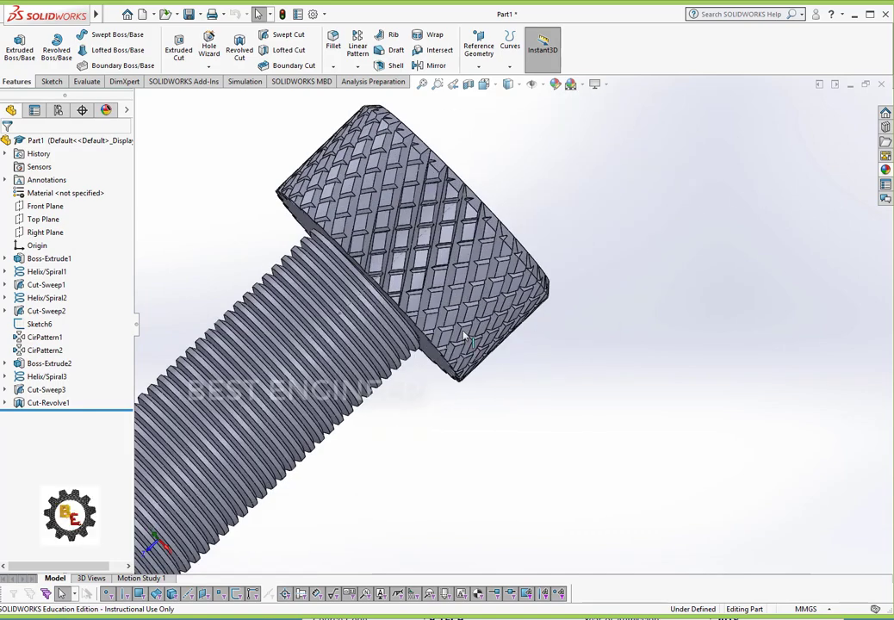
scroll(220, 235, "up", 4)
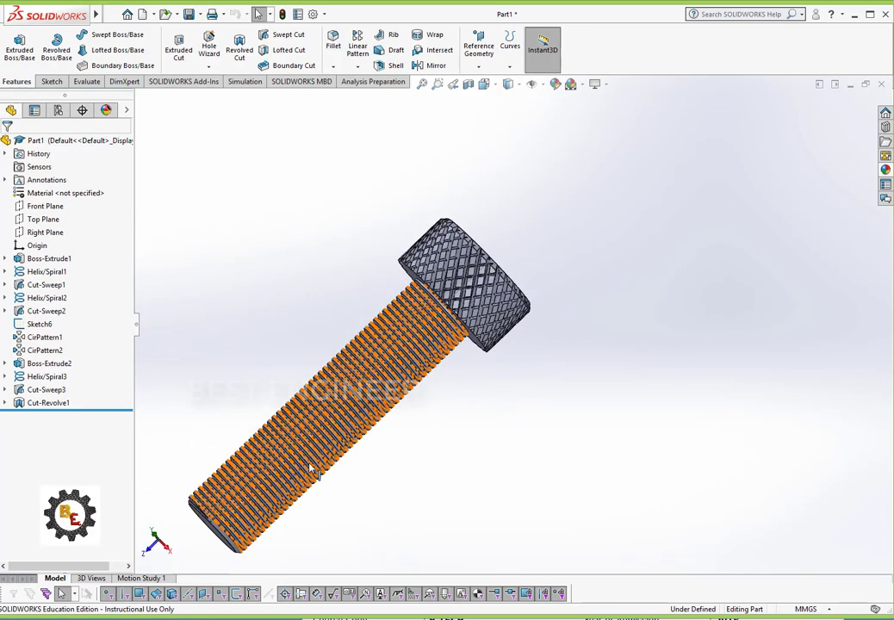
scroll(463, 365, "down", 2)
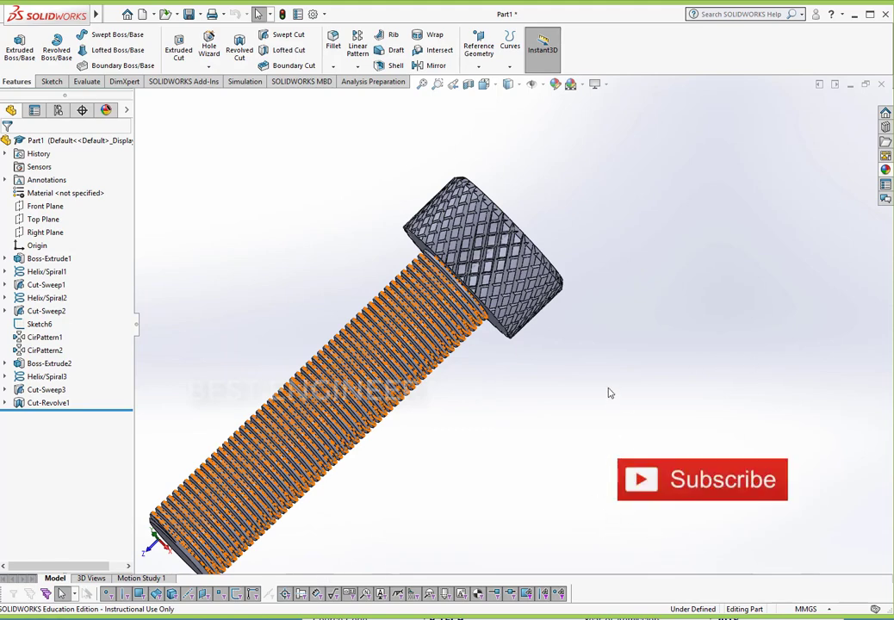
scroll(608, 393, "up", 2)
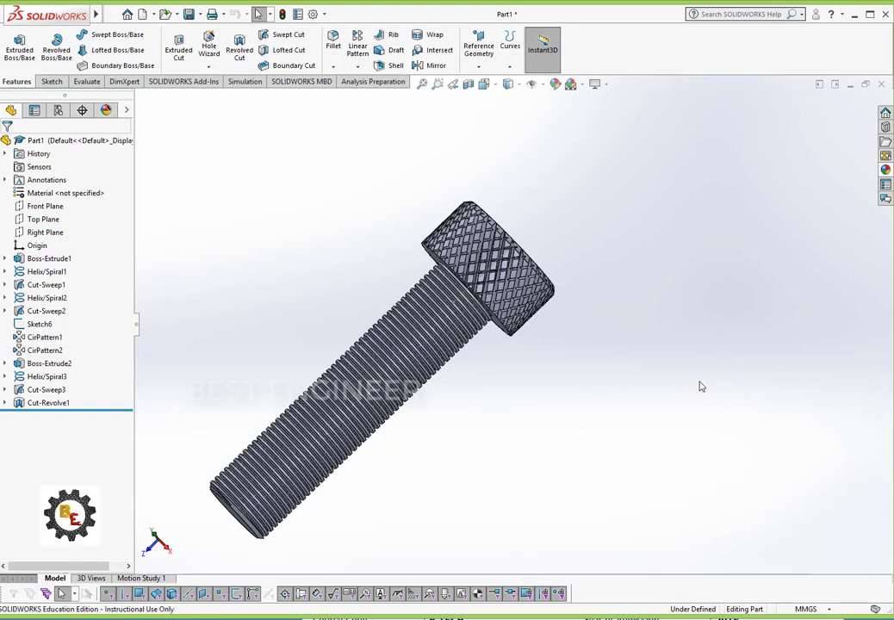
middle_click_drag(699, 386, 612, 333)
scroll(607, 311, "down", 2)
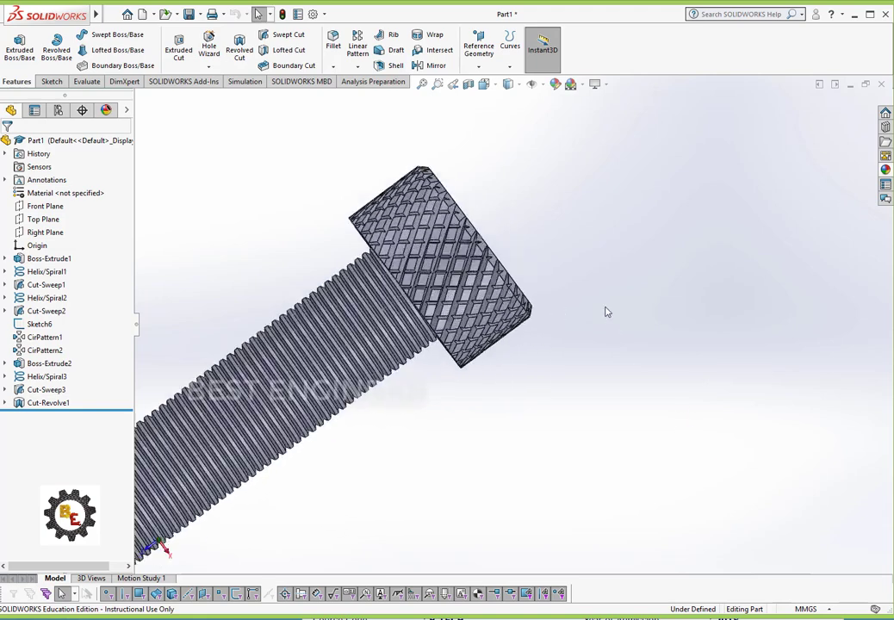
scroll(541, 250, "down", 1)
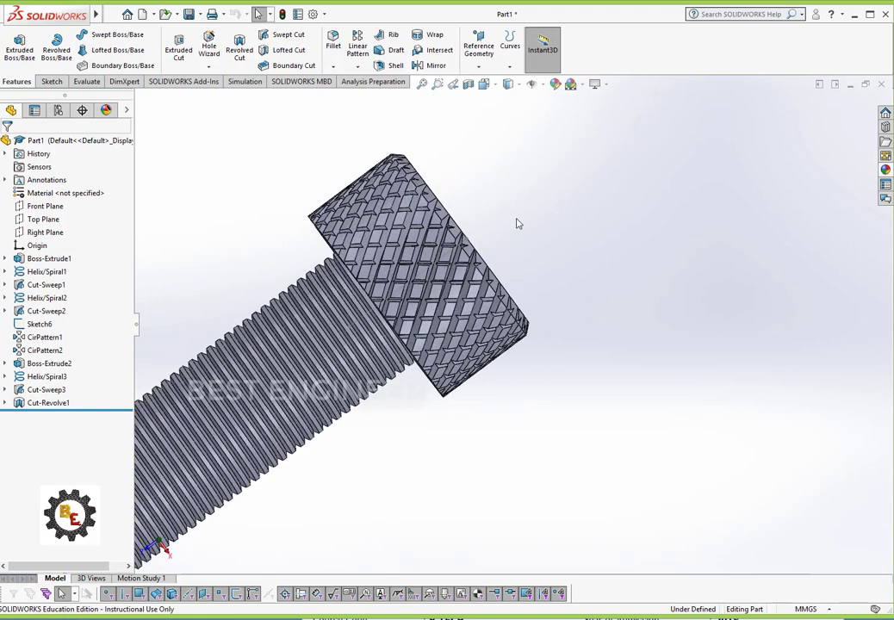
scroll(516, 223, "down", 1)
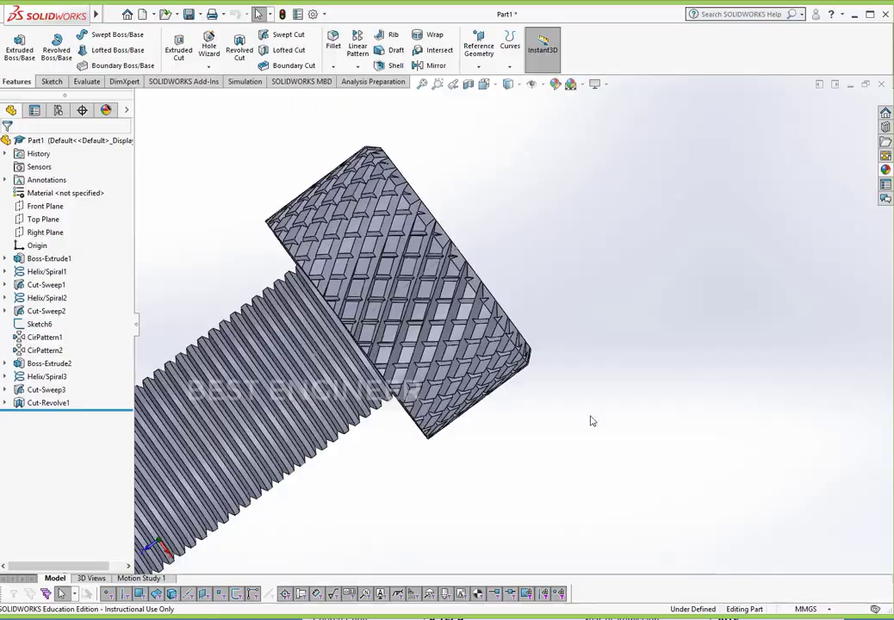